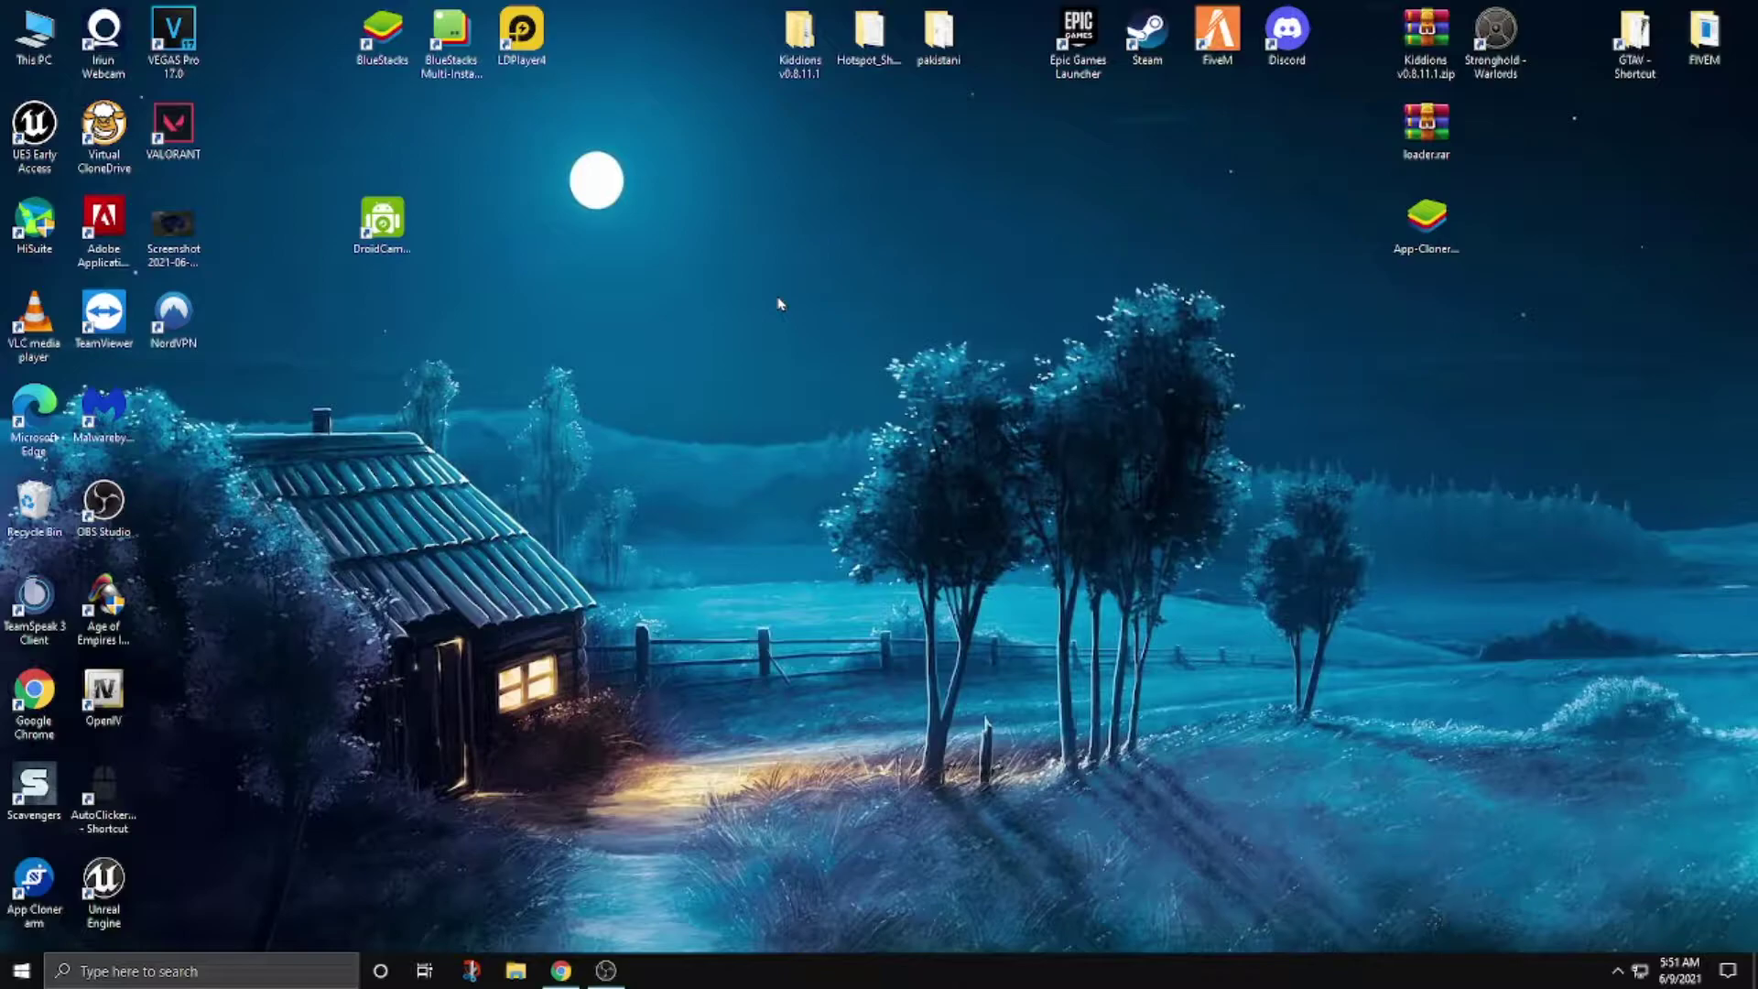
Undo the FiveM shortcut's move on the desktop and bring up the shortcut's context menu.
{"action": "right_click", "coordinate": [853, 236]}
{"action": "left_click", "coordinate": [970, 381]}
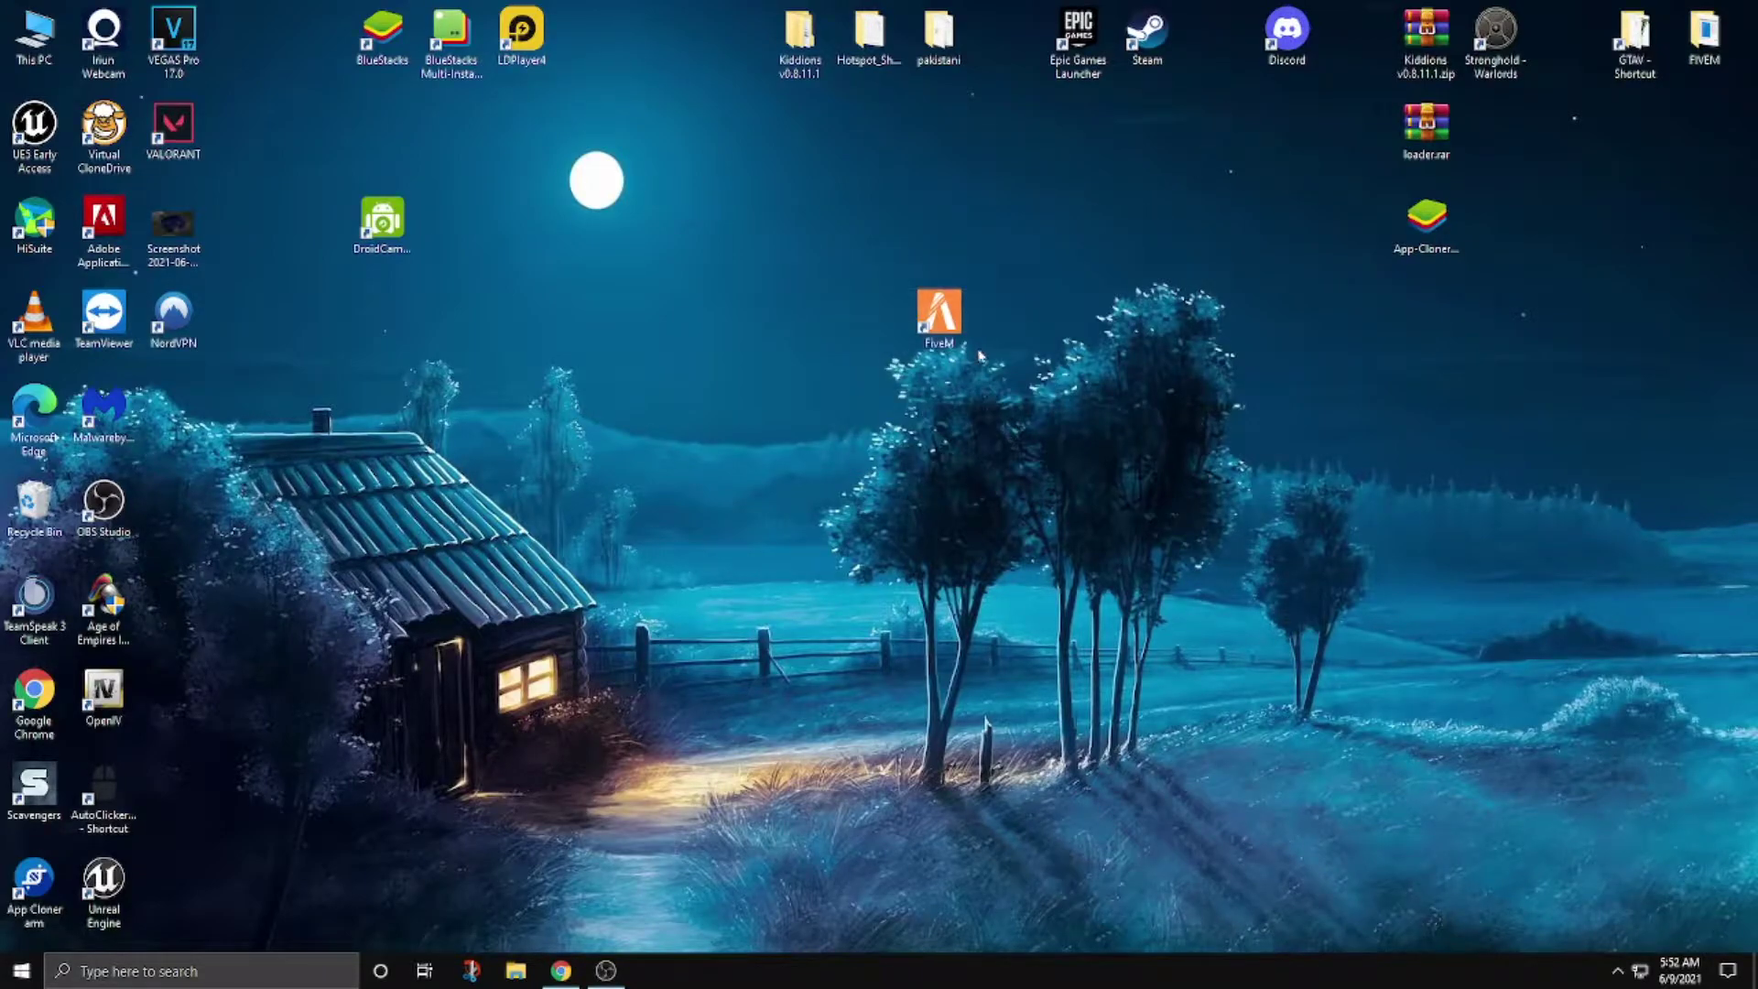
{"action": "right_click", "coordinate": [943, 319]}
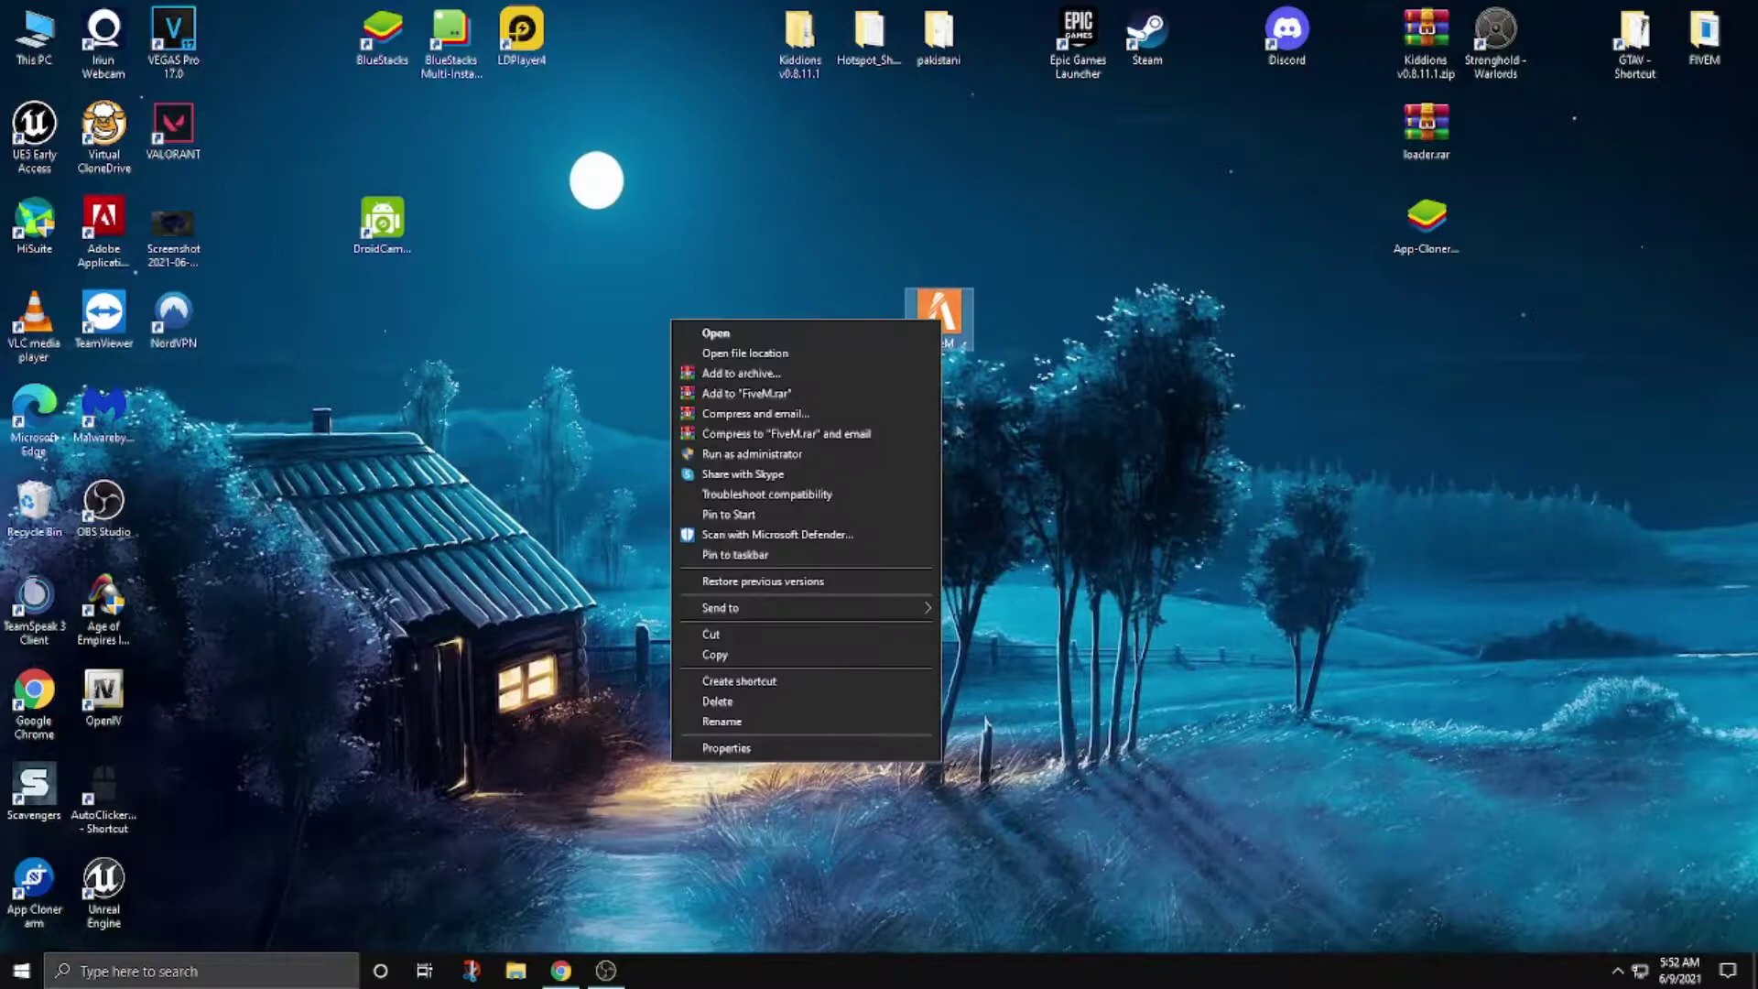
Open the Compatibility properties of FiveM.exe from the shortcut's file location.
{"action": "left_click", "coordinate": [783, 375]}
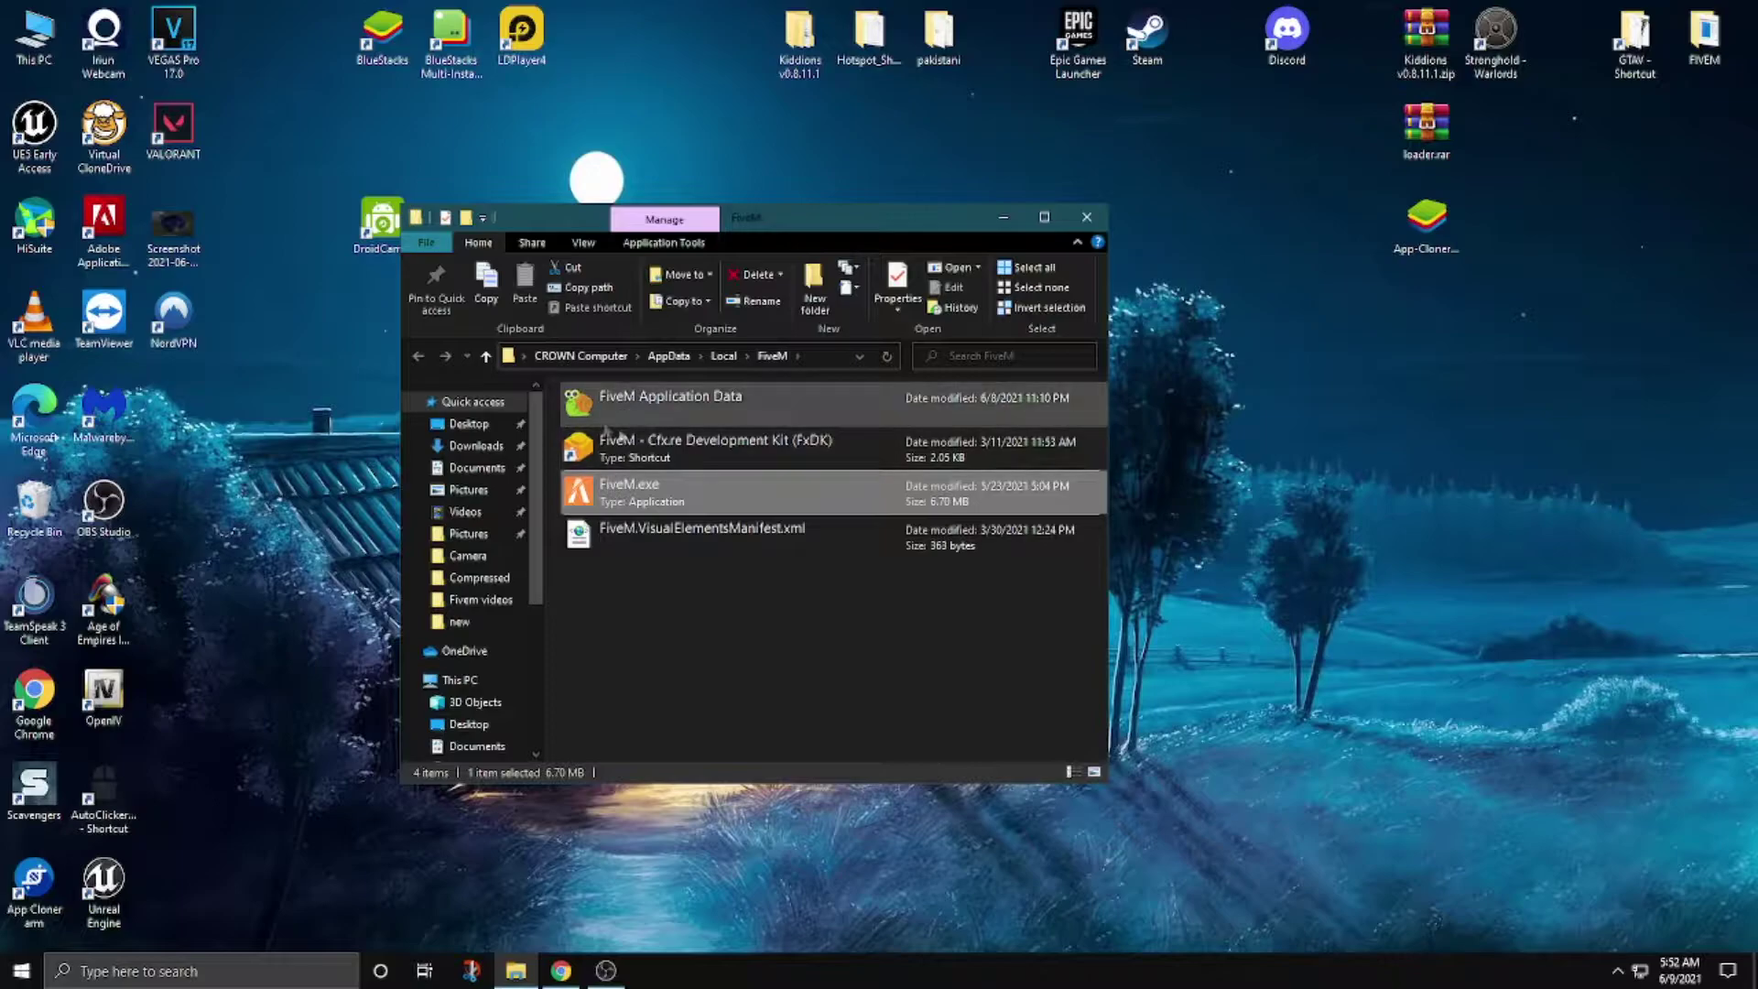
{"action": "right_click", "coordinate": [645, 495]}
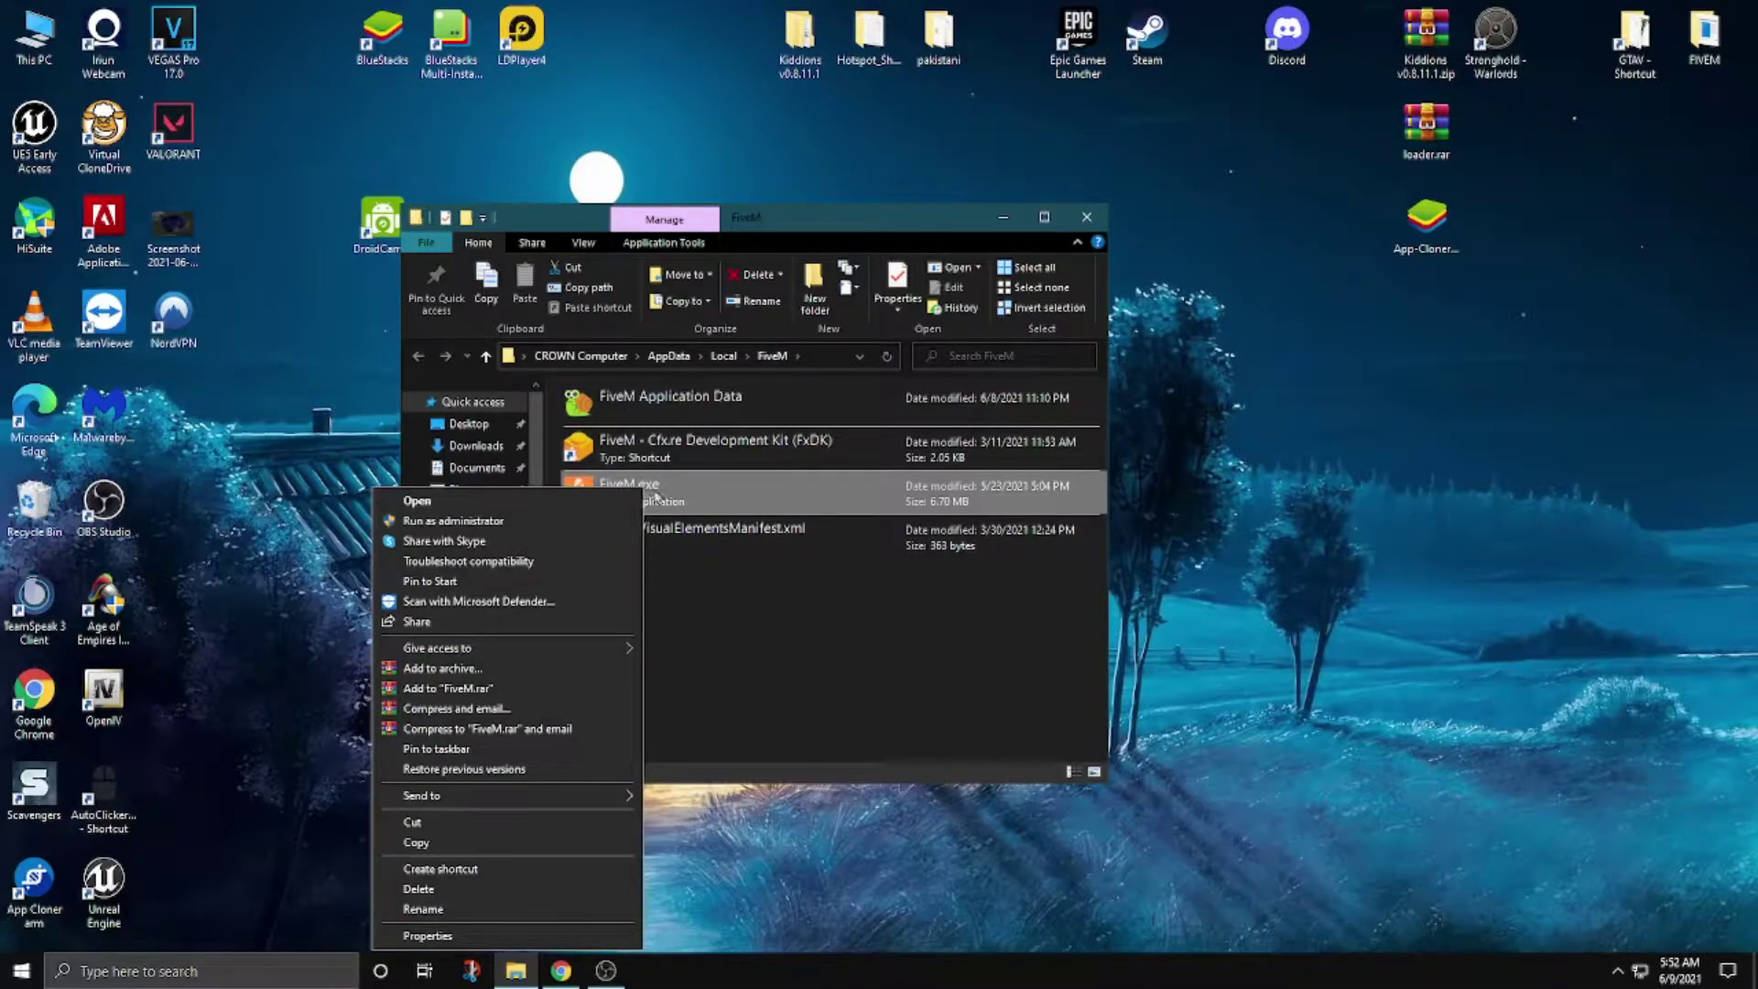
{"action": "left_click", "coordinate": [529, 935]}
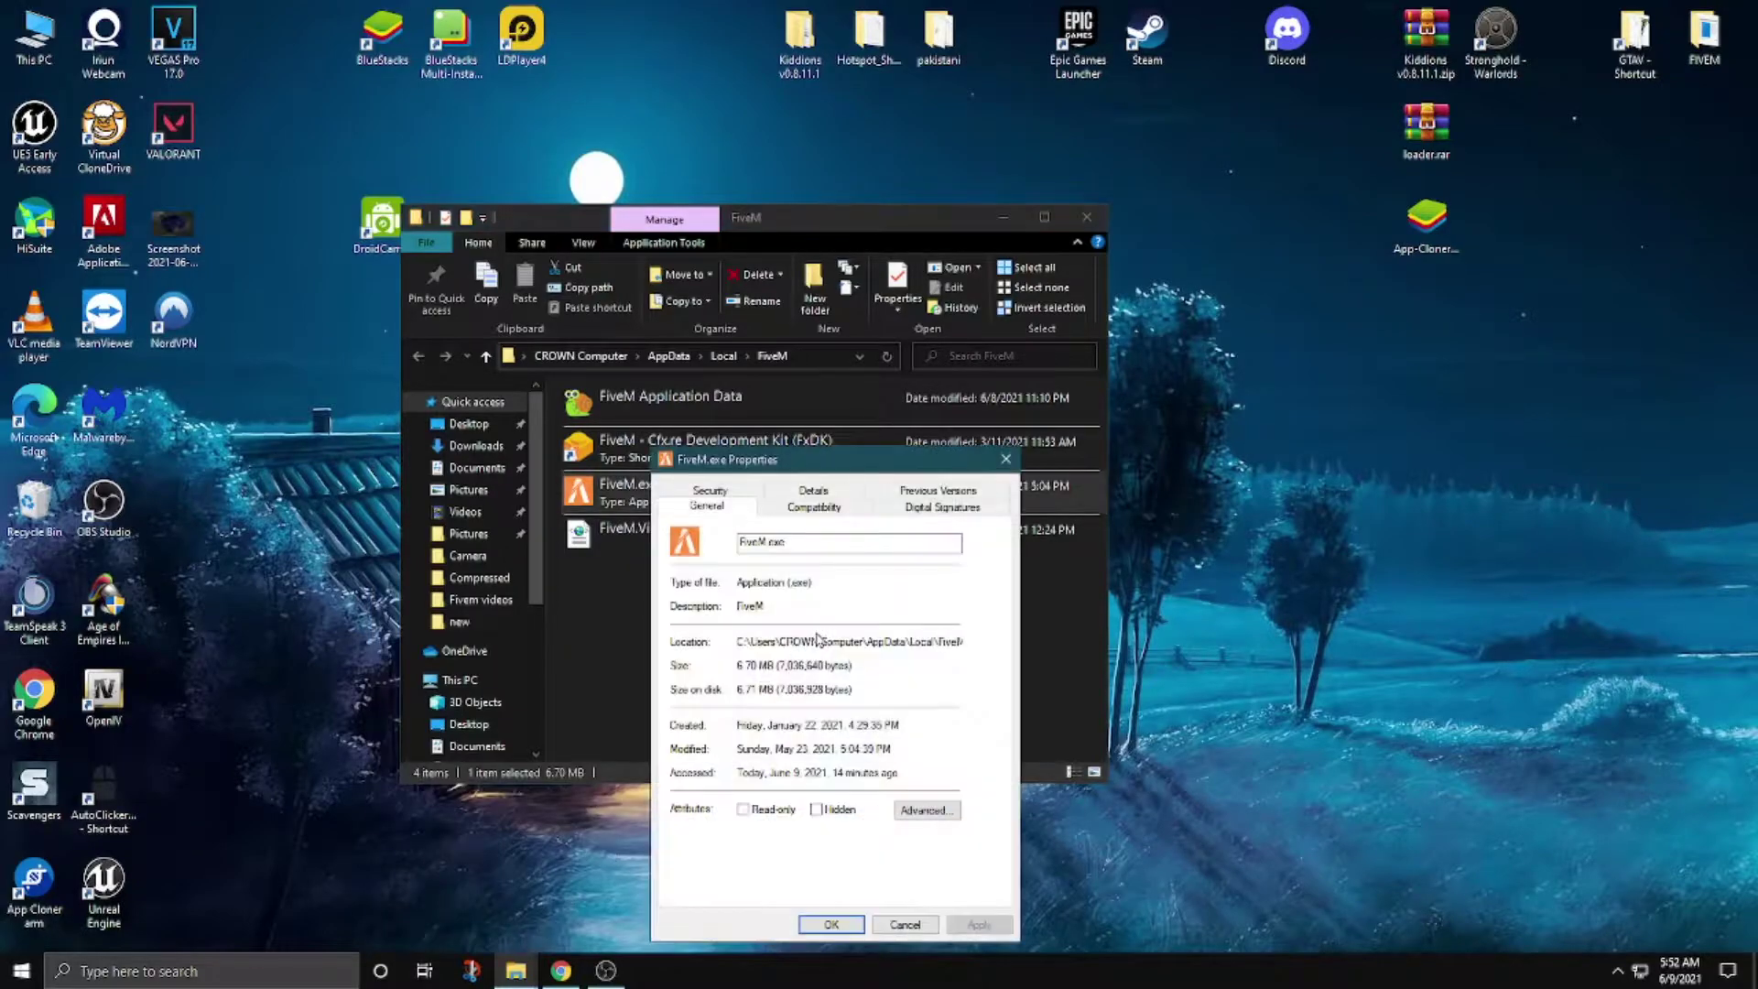
{"action": "left_click", "coordinate": [795, 509]}
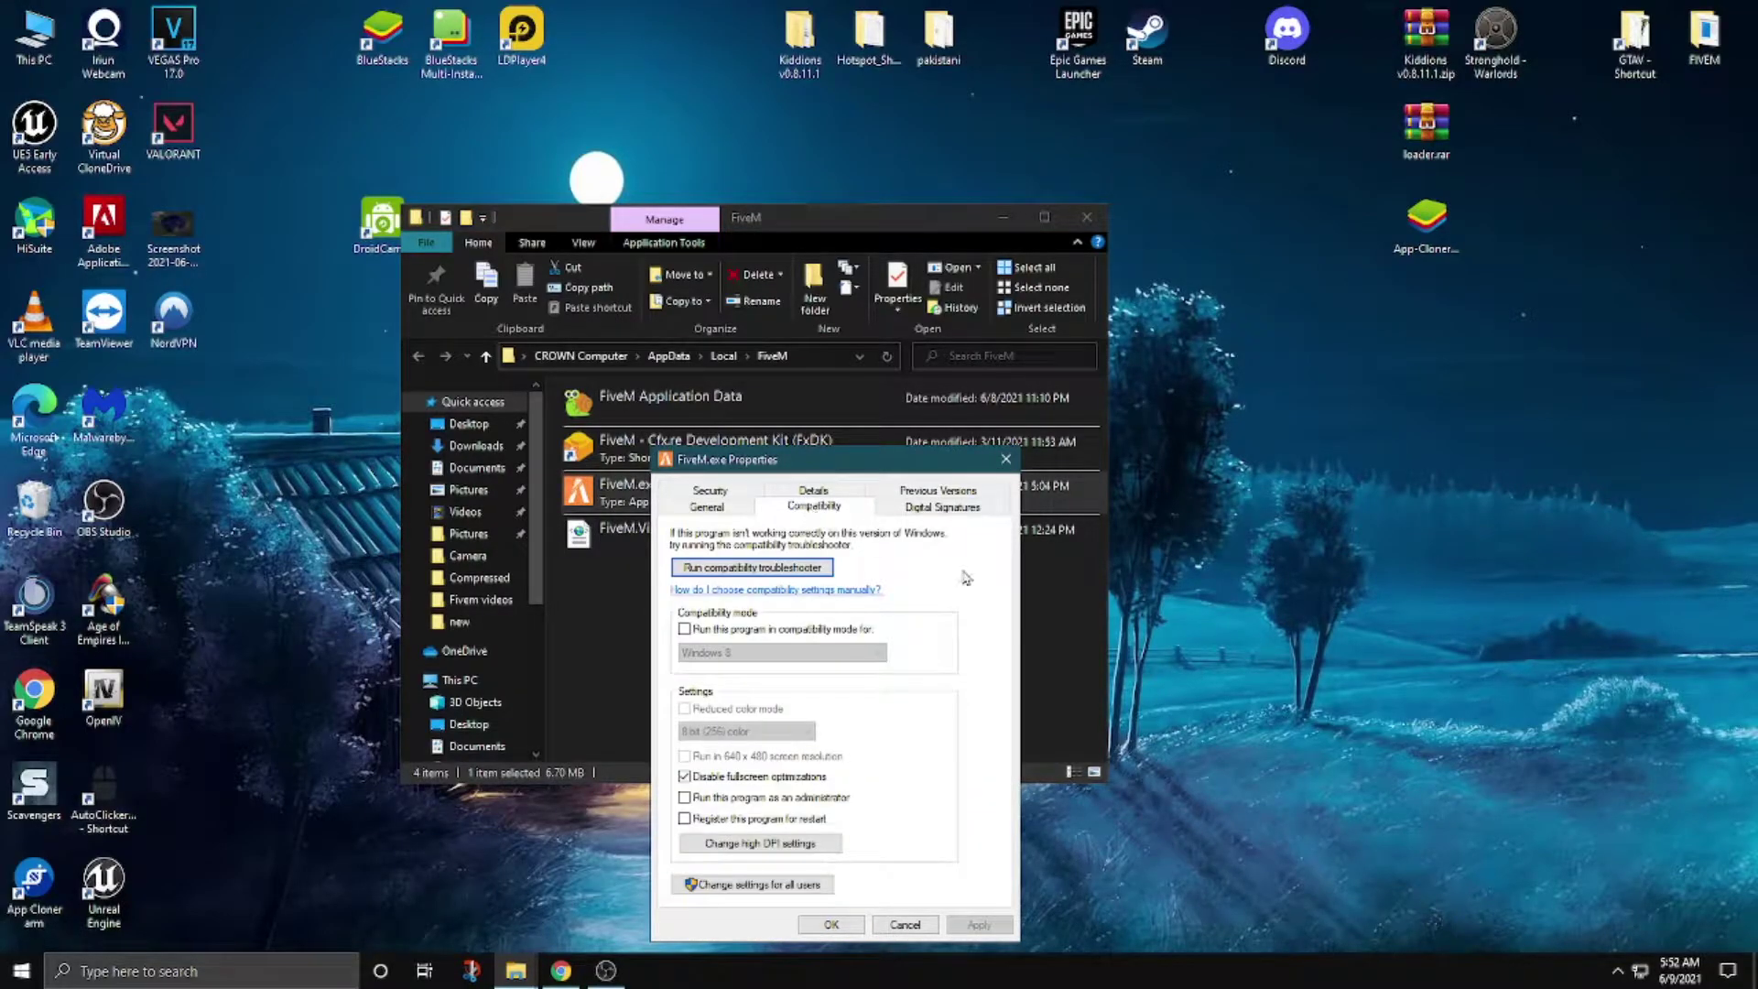
Untick Disable fullscreen optimizations, and tick Run as administrator and Register for restart.
{"action": "left_click", "coordinate": [685, 776]}
{"action": "left_click", "coordinate": [687, 798]}
{"action": "left_click", "coordinate": [685, 819]}
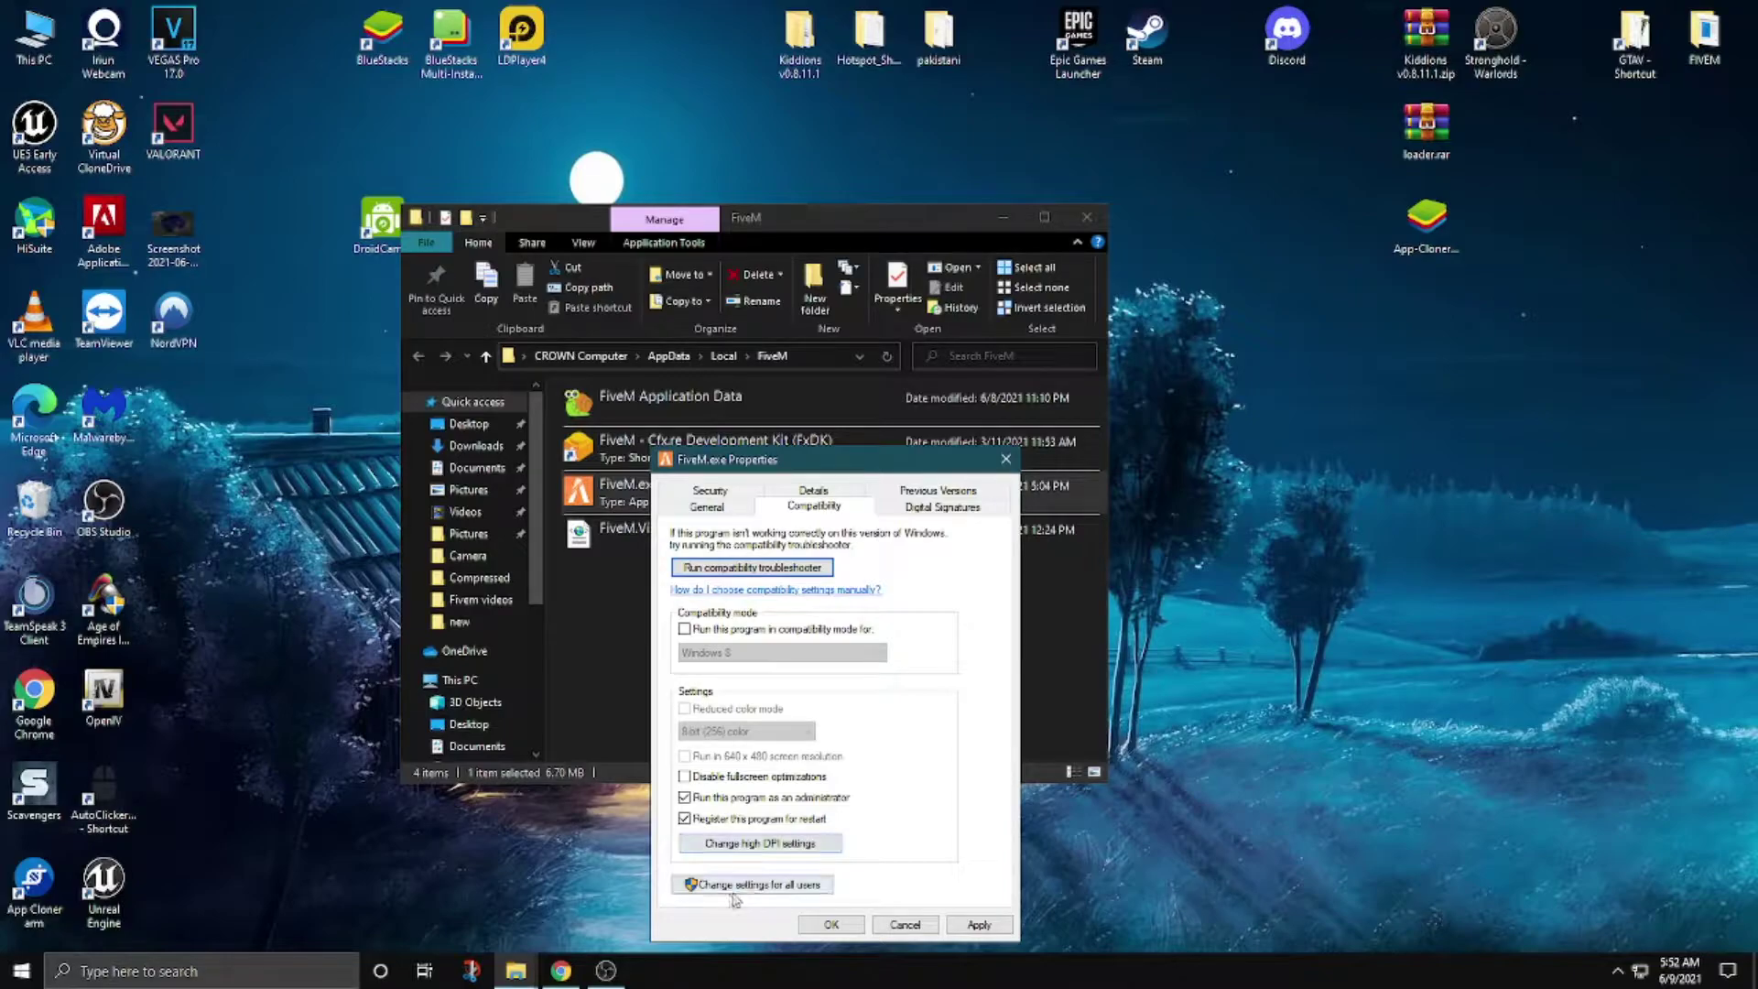
Set FiveM's high DPI scaling override to be performed by Application.
{"action": "left_click", "coordinate": [748, 844]}
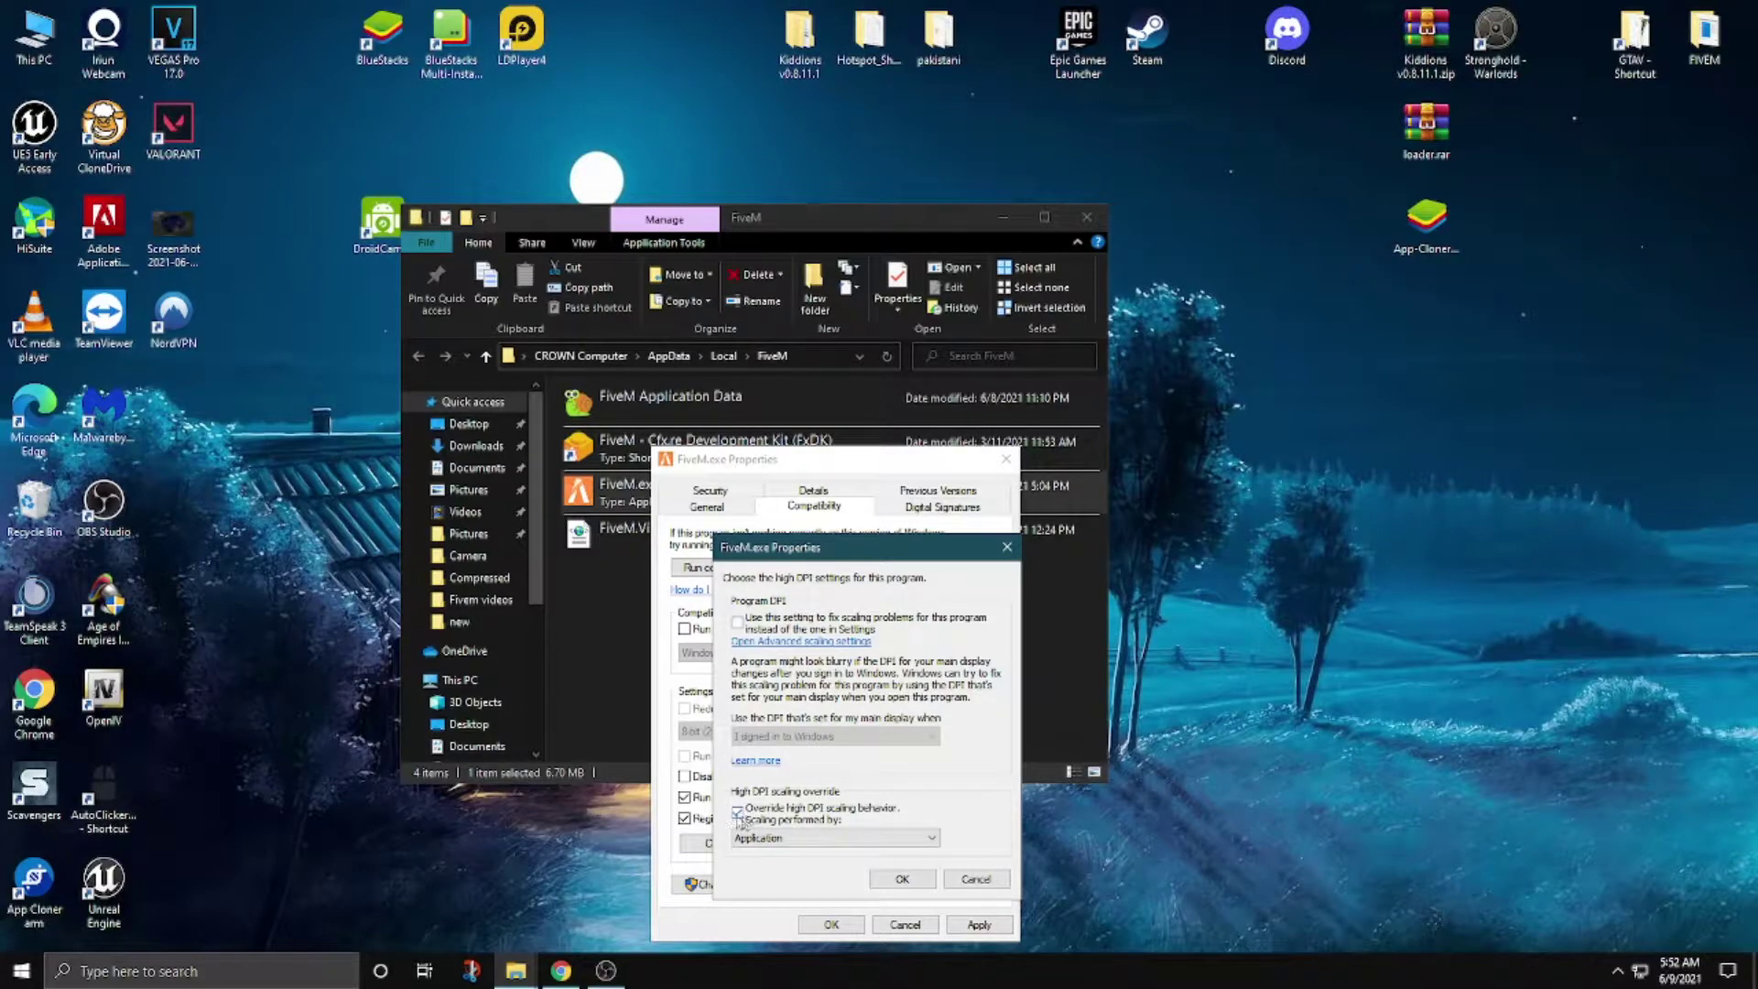
{"action": "left_click", "coordinate": [753, 844]}
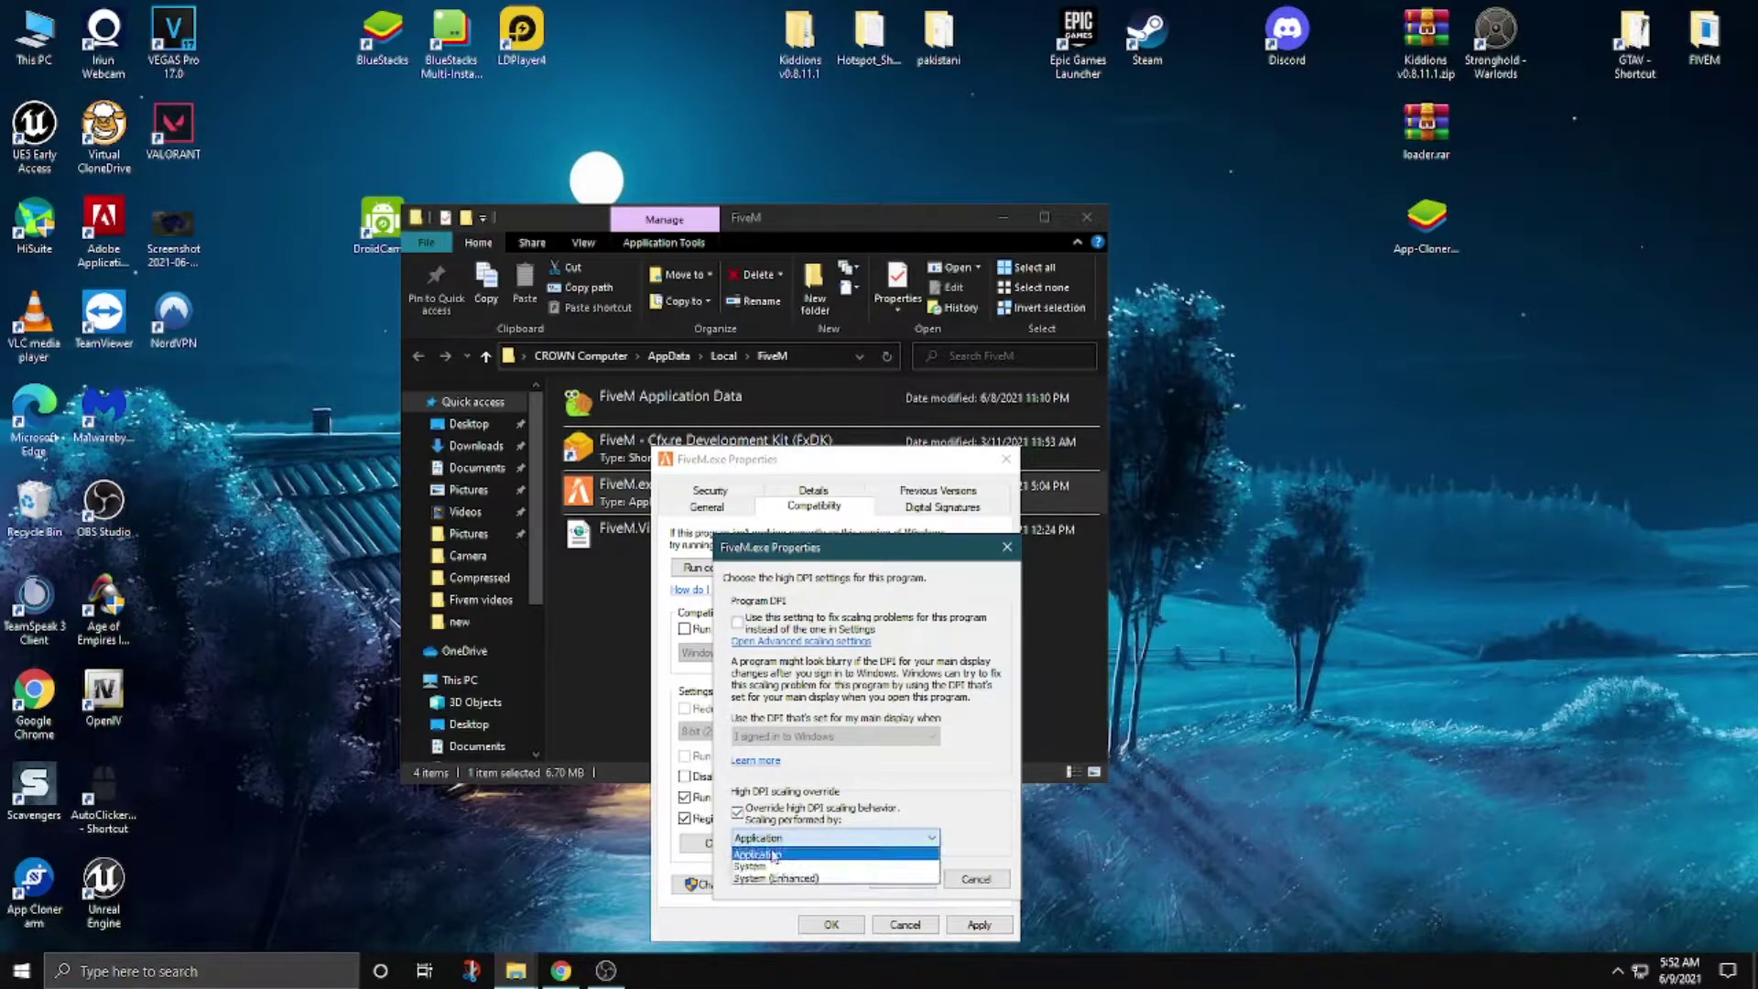
{"action": "left_click", "coordinate": [746, 836]}
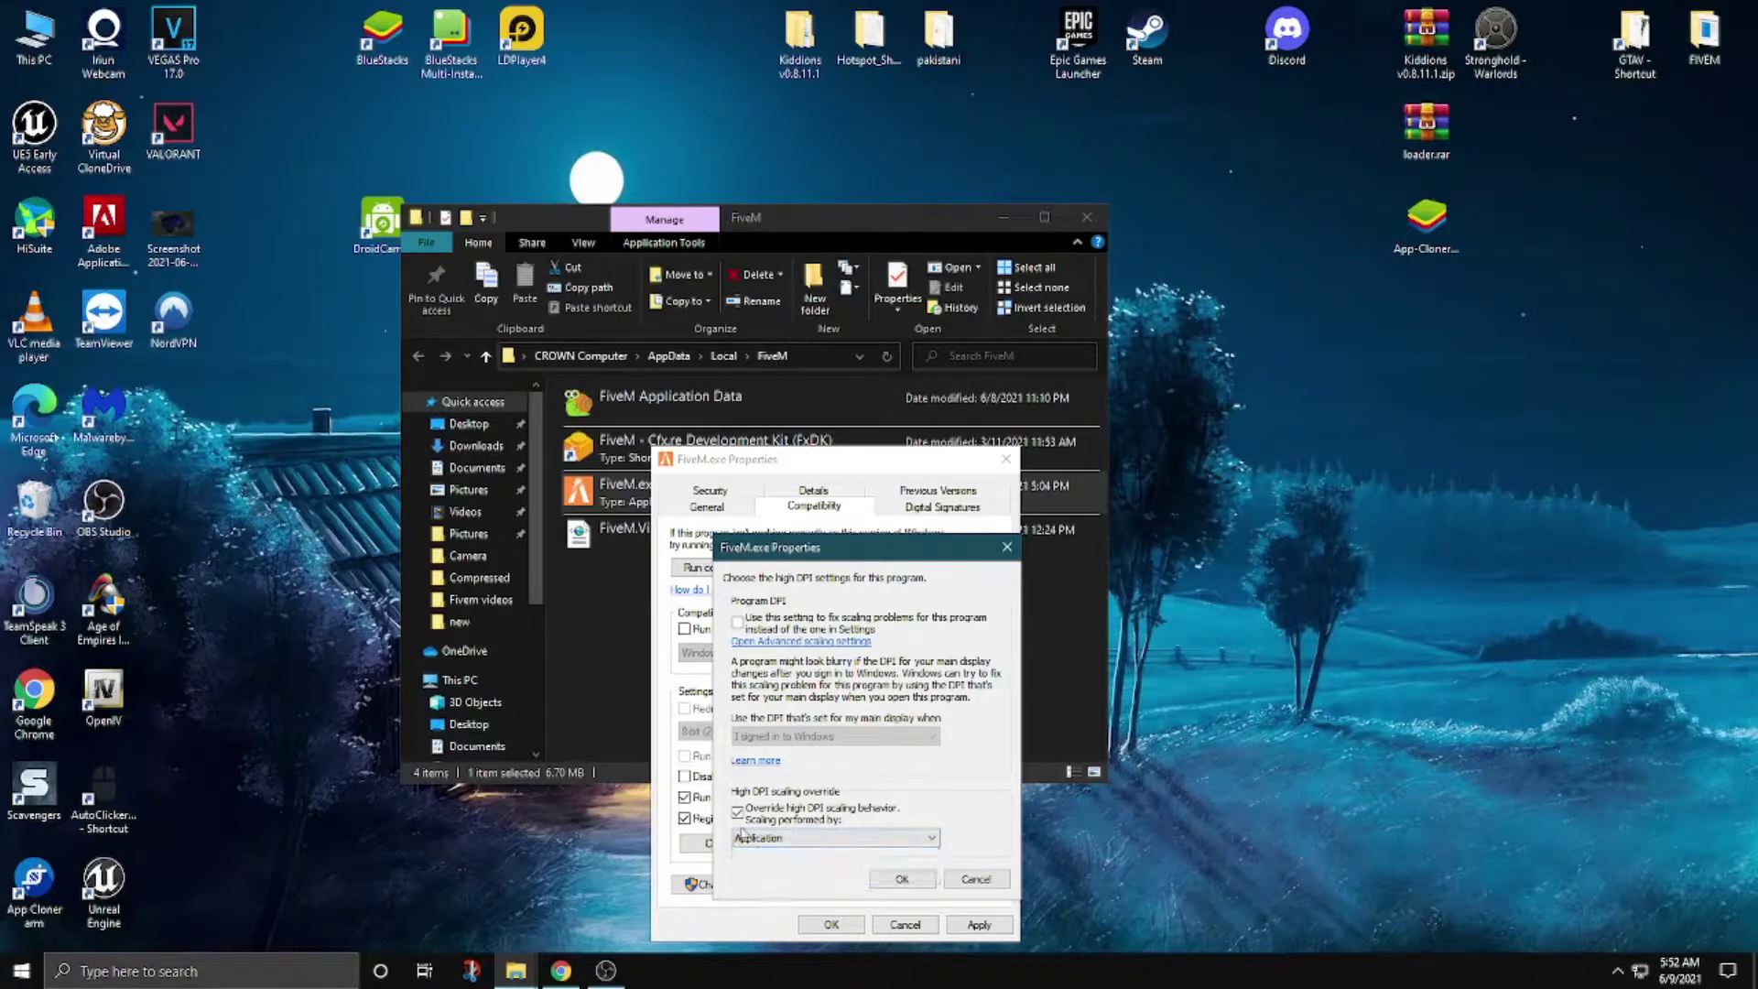
{"action": "left_click", "coordinate": [902, 878]}
Apply the compatibility changes and close the properties and the FiveM folder window.
{"action": "left_click", "coordinate": [978, 924]}
{"action": "left_click", "coordinate": [1005, 459]}
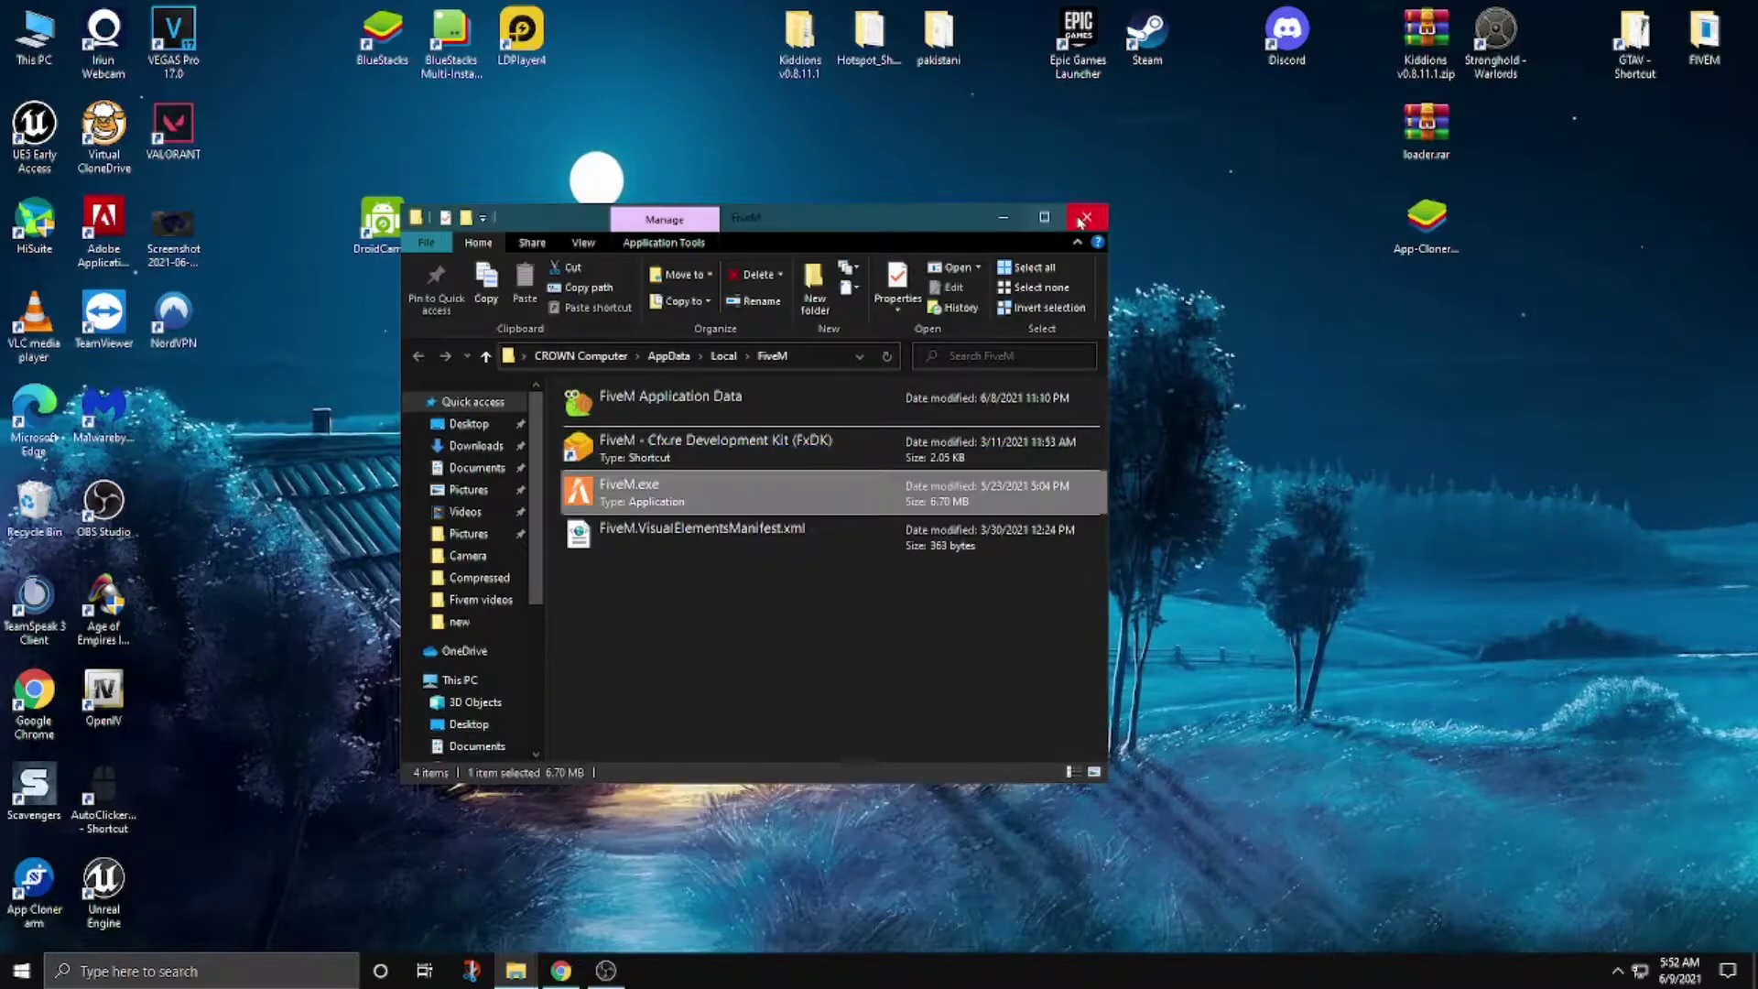
{"action": "left_click", "coordinate": [1087, 217]}
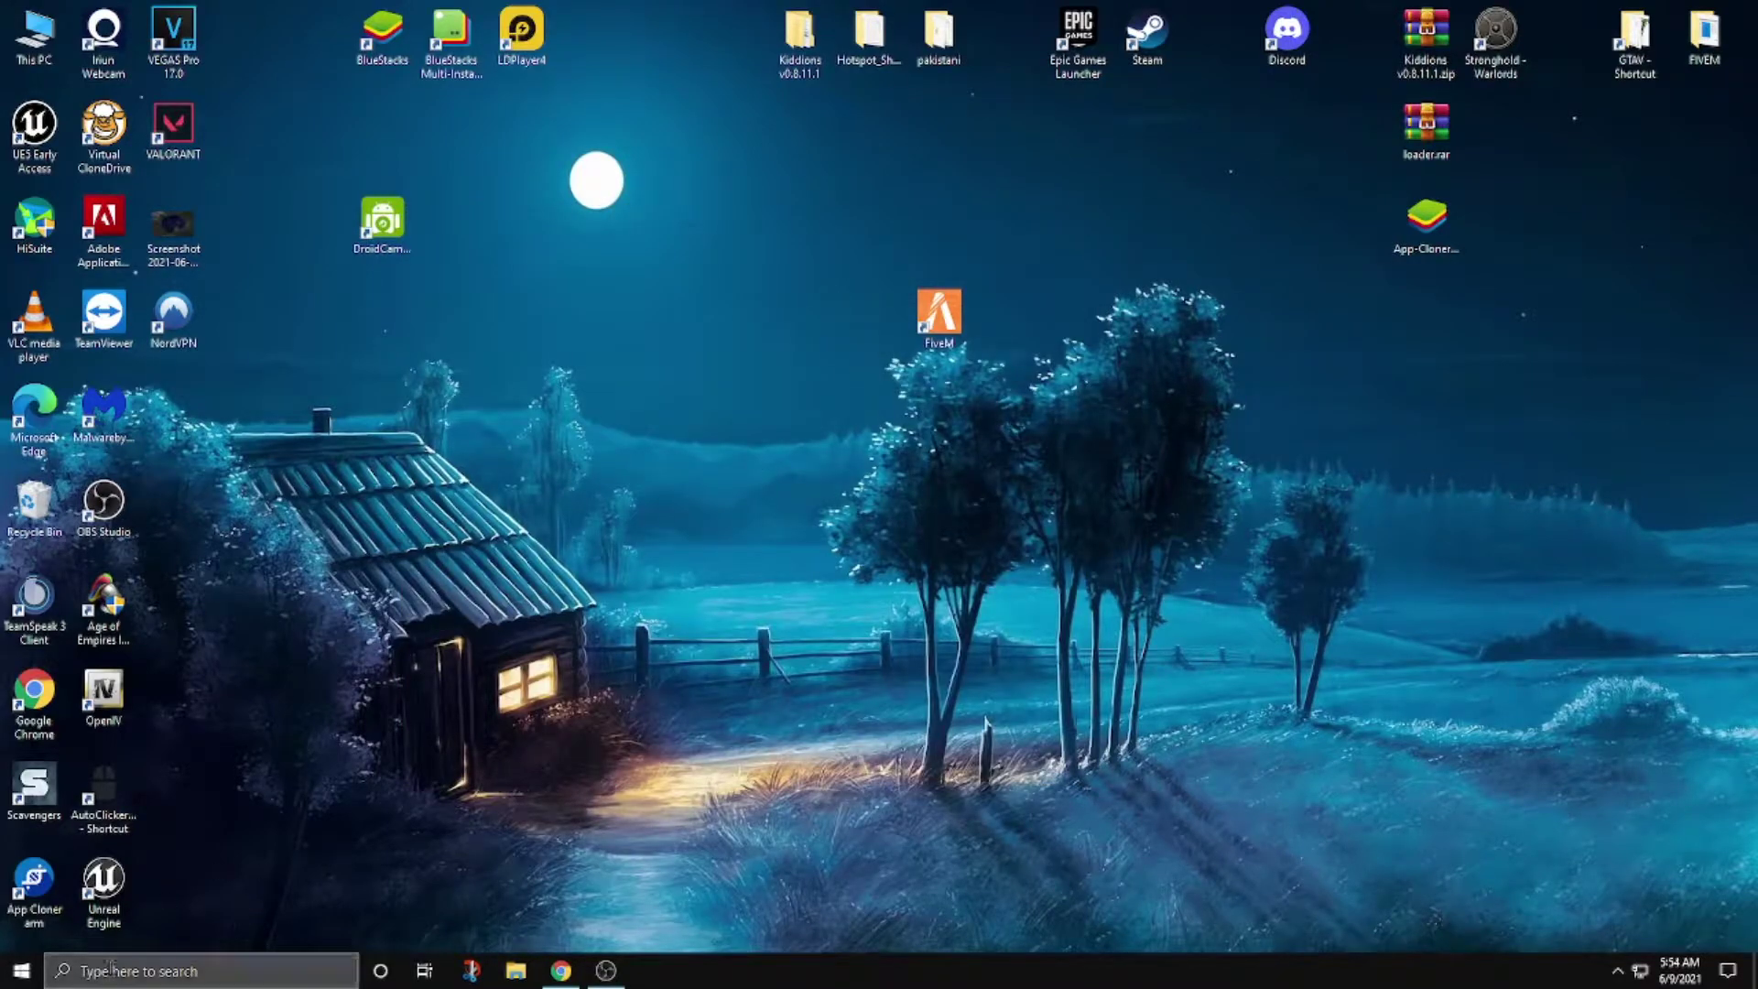
Search for 'regedit' from the taskbar and launch Registry Editor.
{"action": "left_click", "coordinate": [160, 978]}
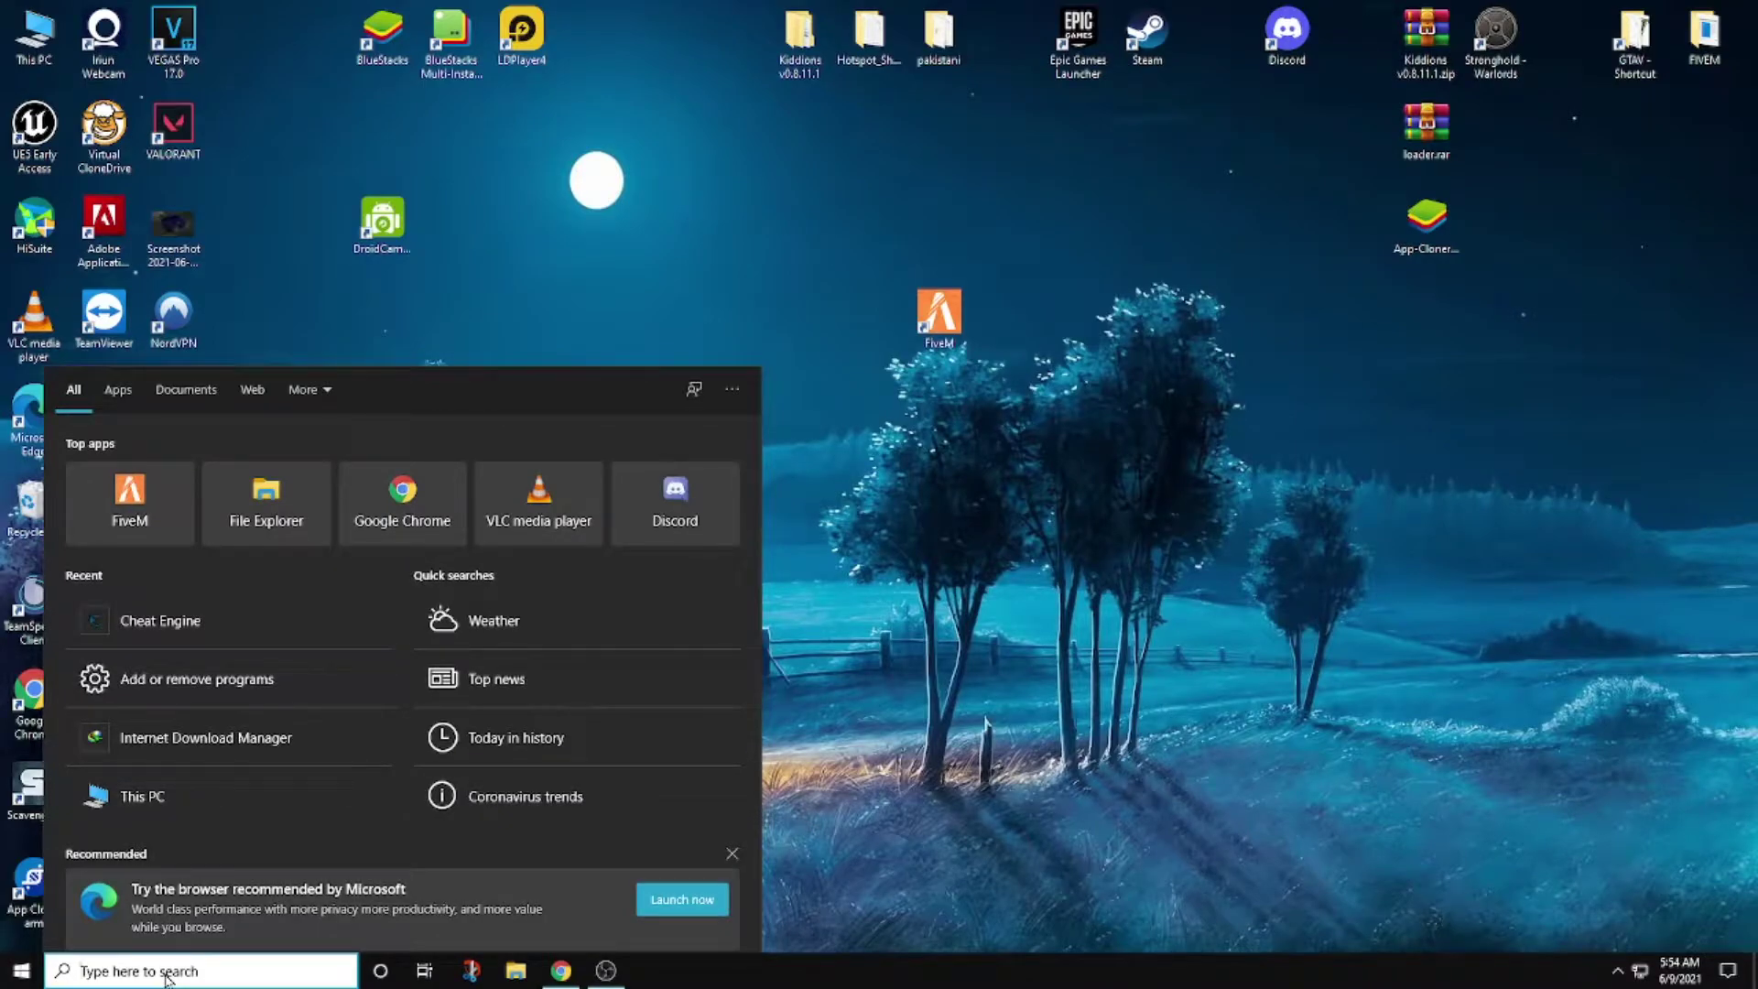
{"action": "type", "text": "reg"}
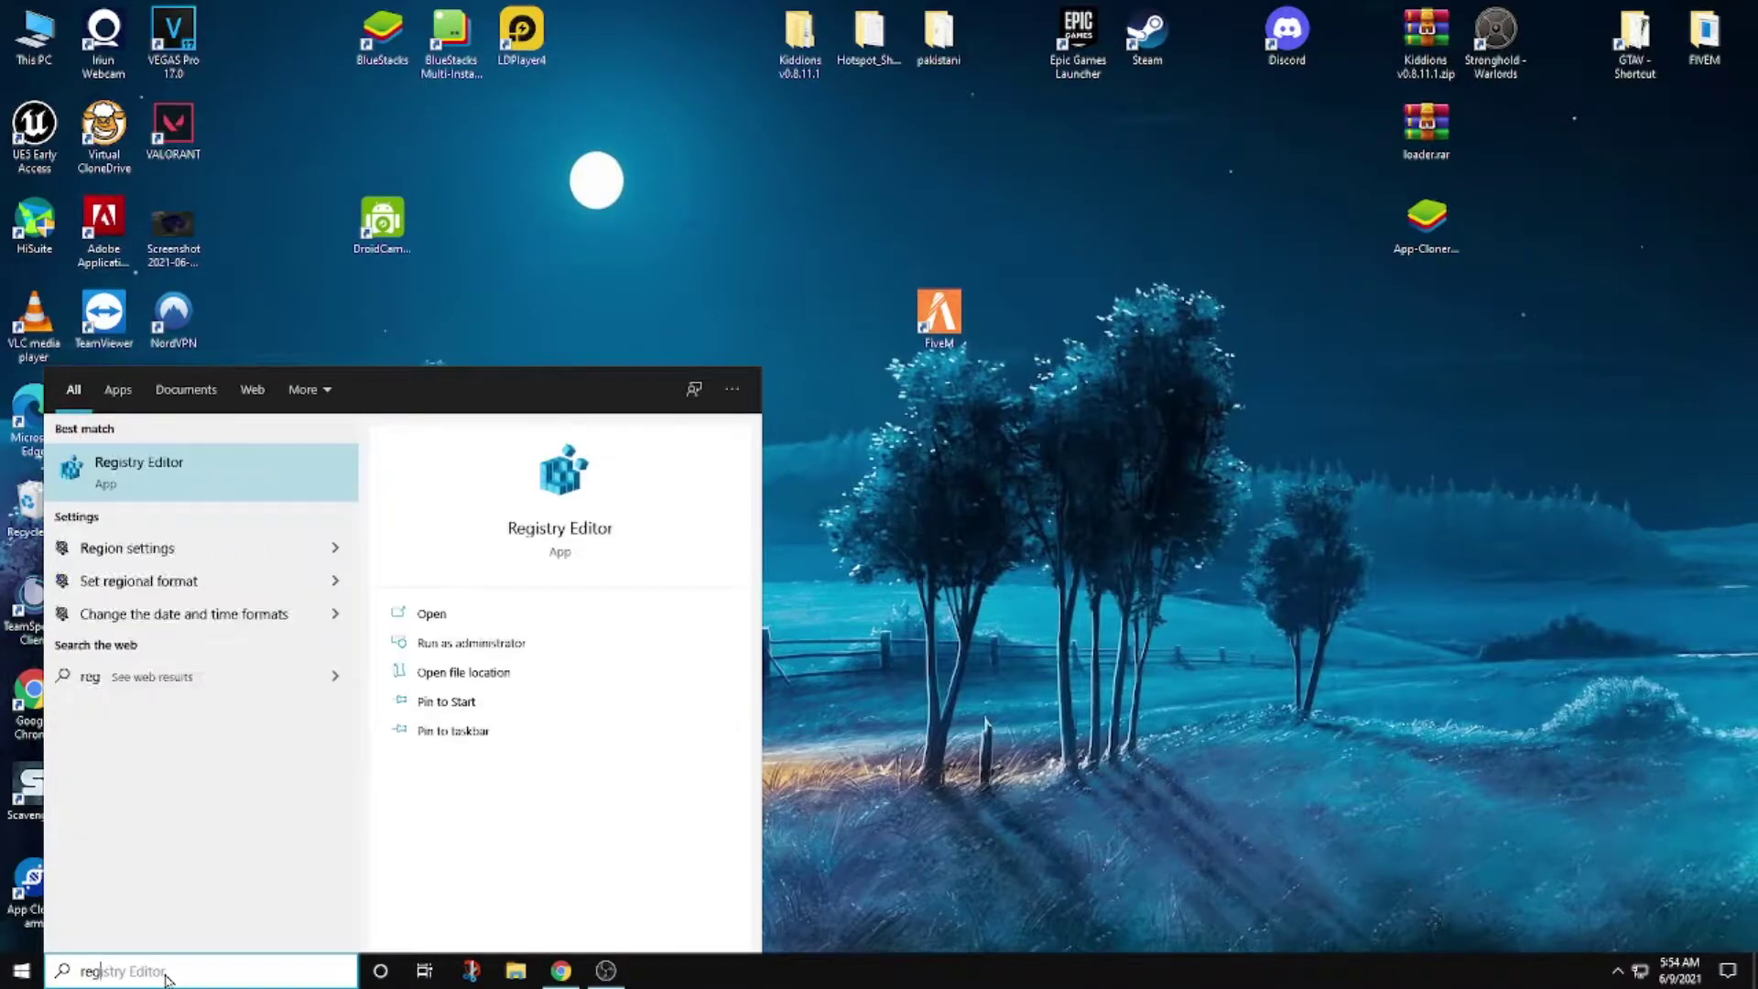
{"action": "type", "text": "edit"}
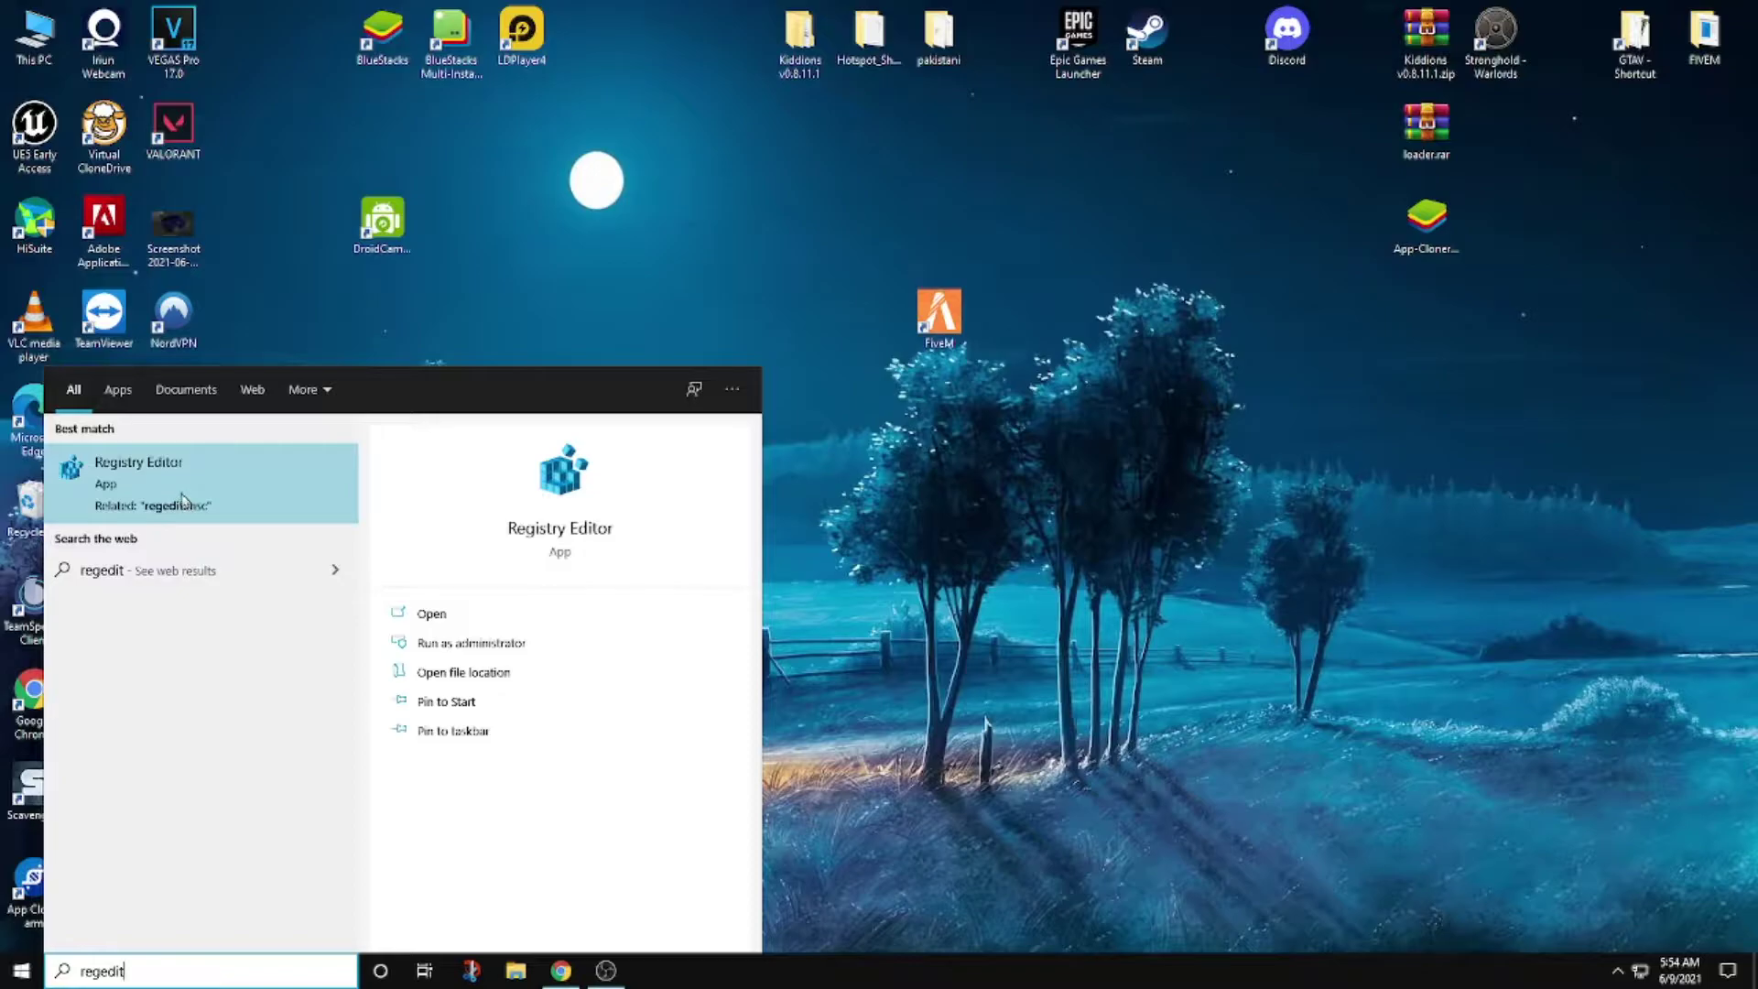
{"action": "left_click", "coordinate": [152, 490]}
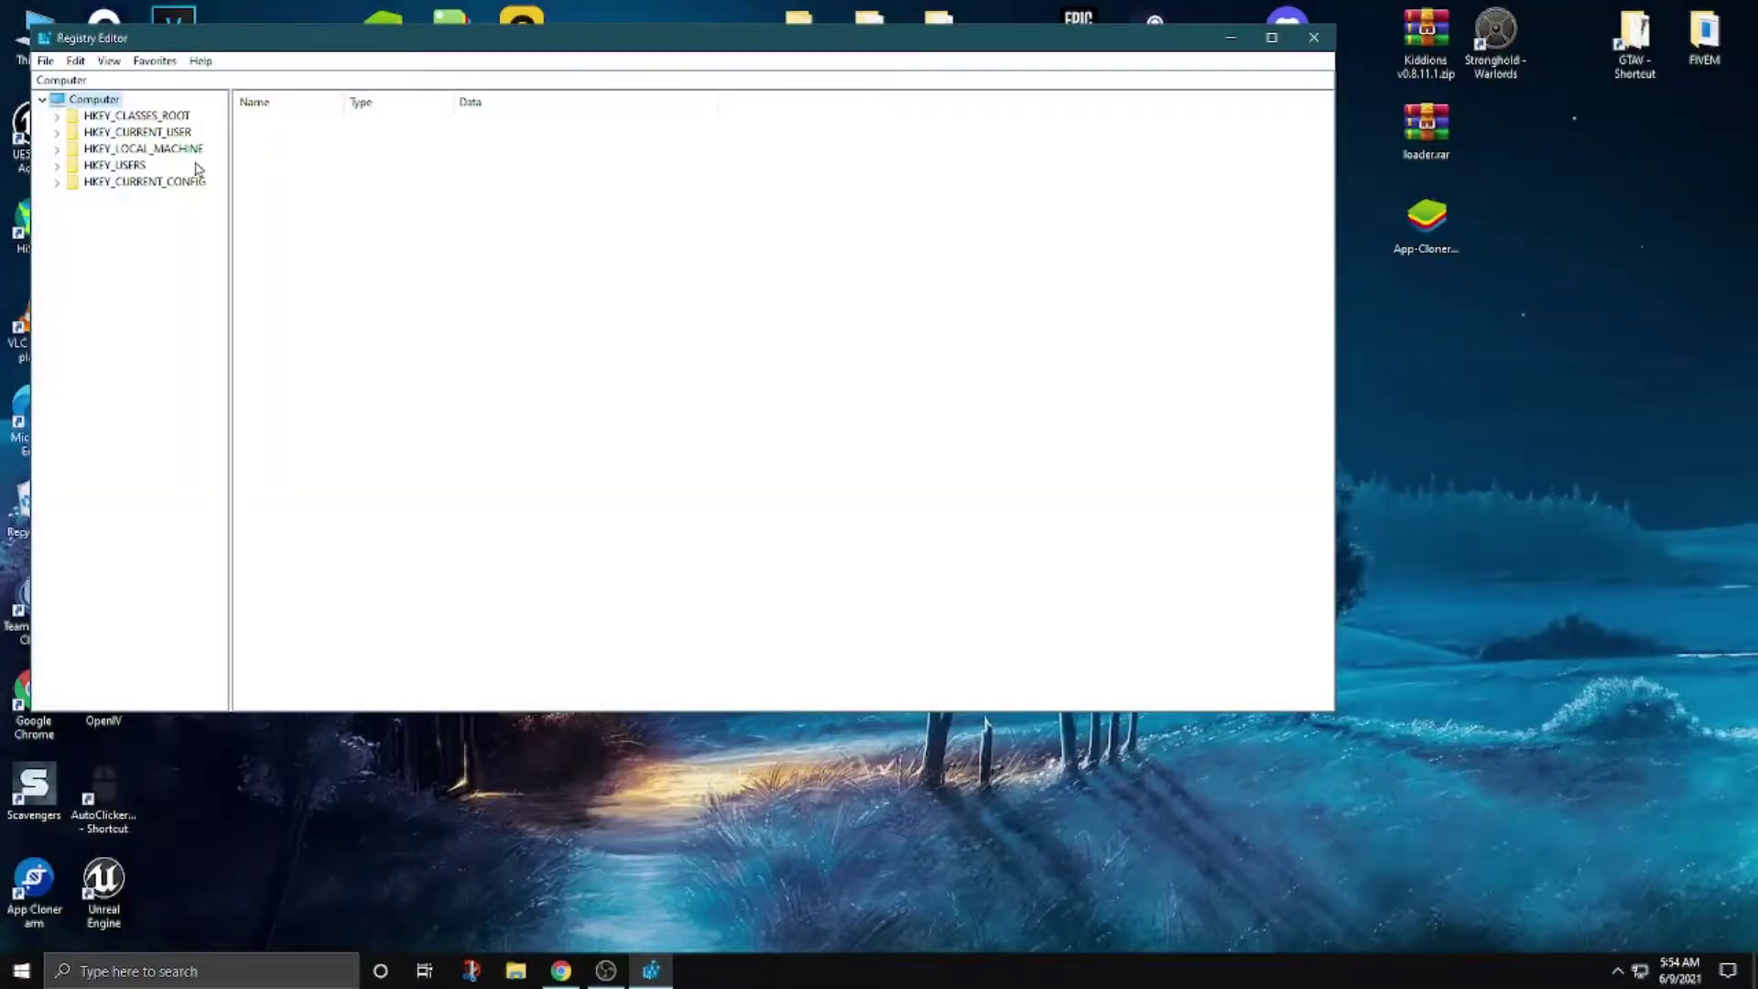
Maximize Registry Editor and expand HKEY_CURRENT_USER > SOFTWARE > Microsoft.
{"action": "double_click", "coordinate": [125, 134]}
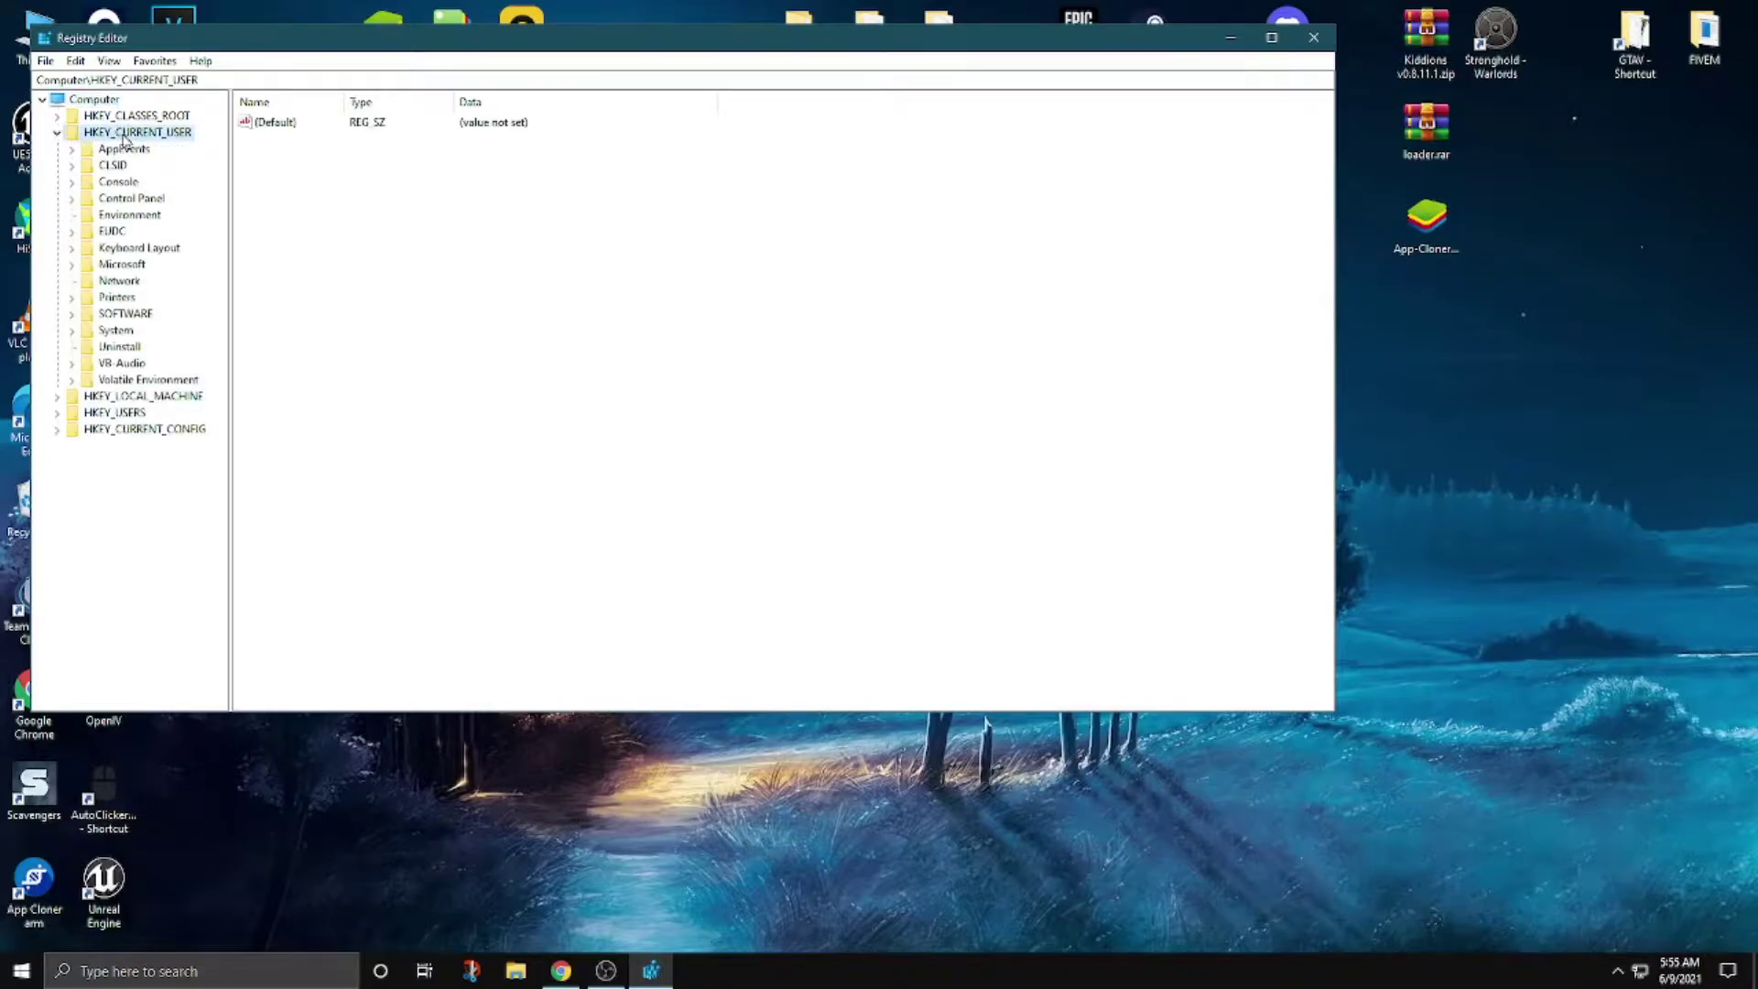
{"action": "left_click", "coordinate": [122, 264]}
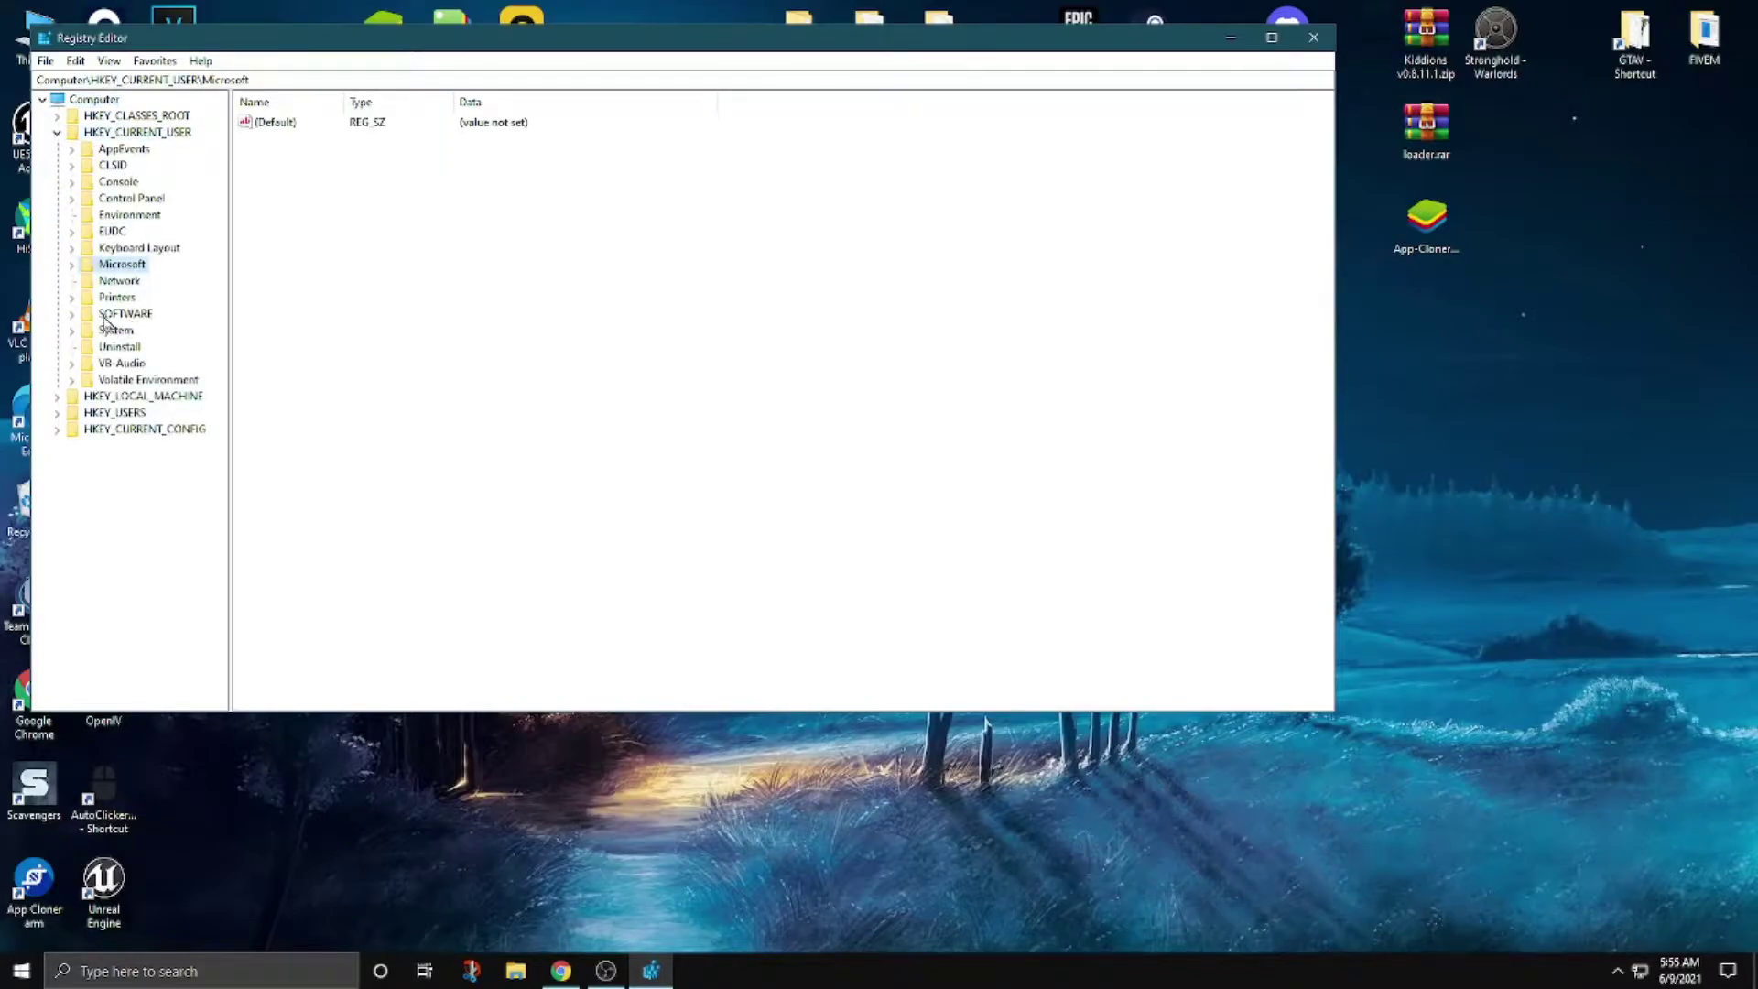
{"action": "double_click", "coordinate": [116, 314]}
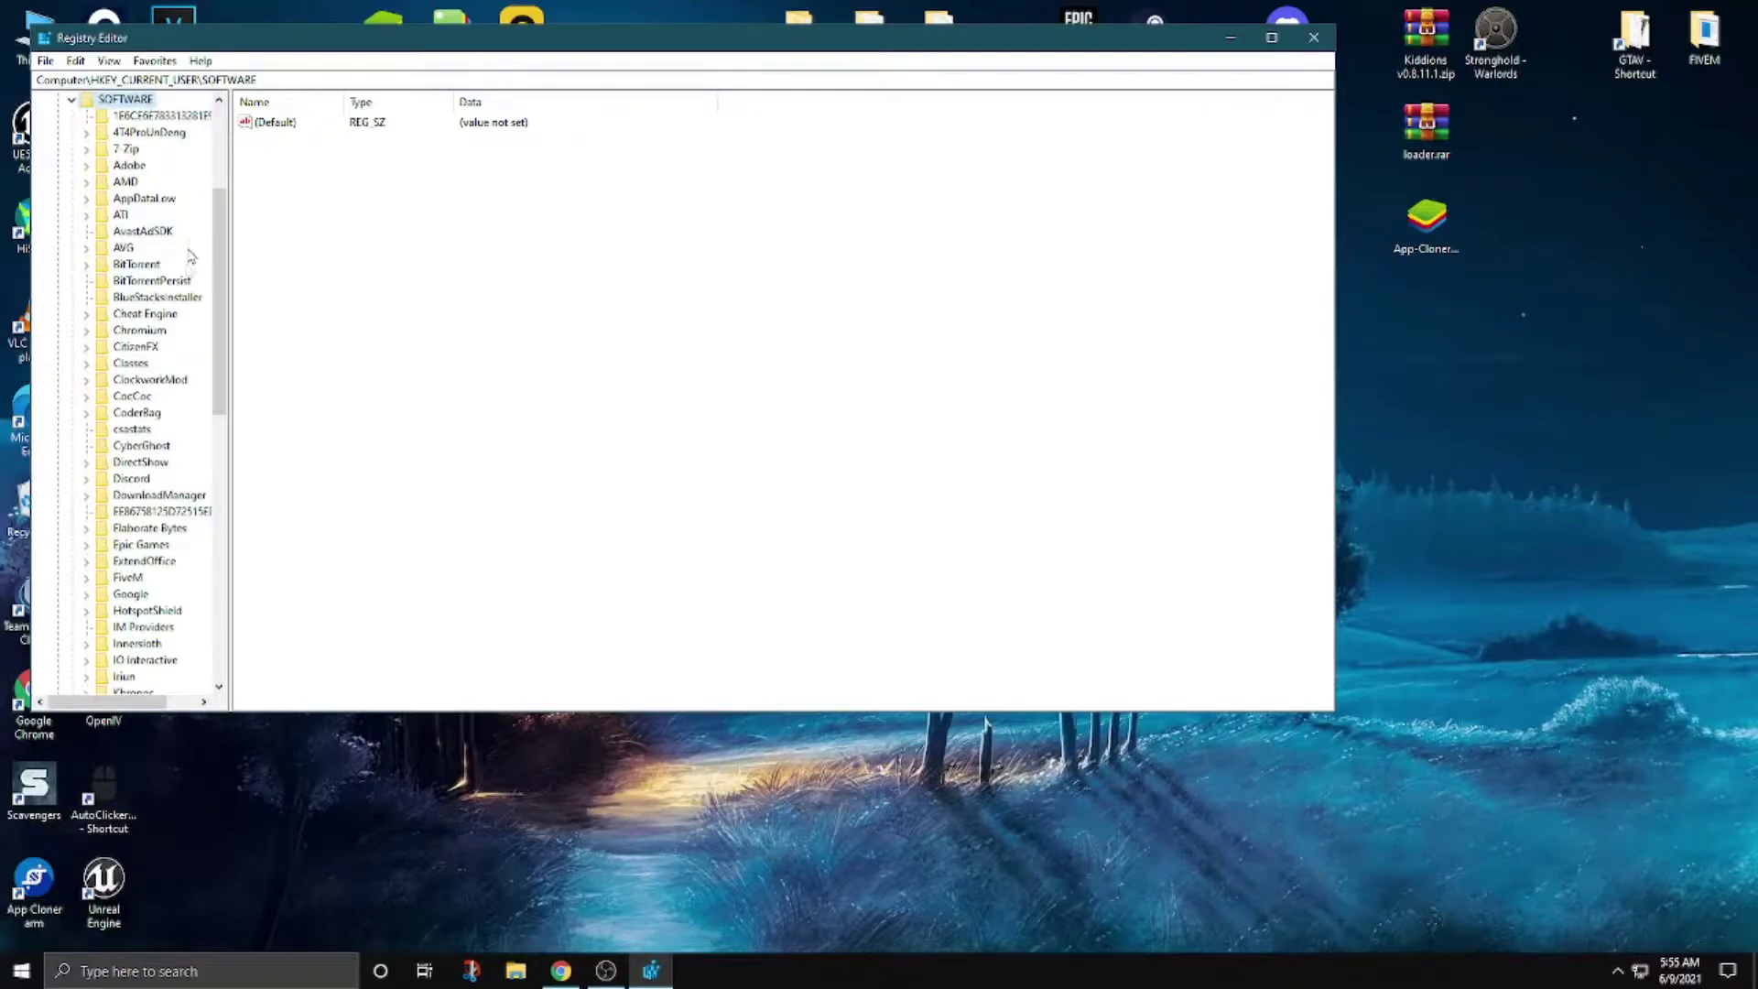
{"action": "scroll", "coordinate": [128, 517], "scroll_direction": "down", "scroll_amount": 1}
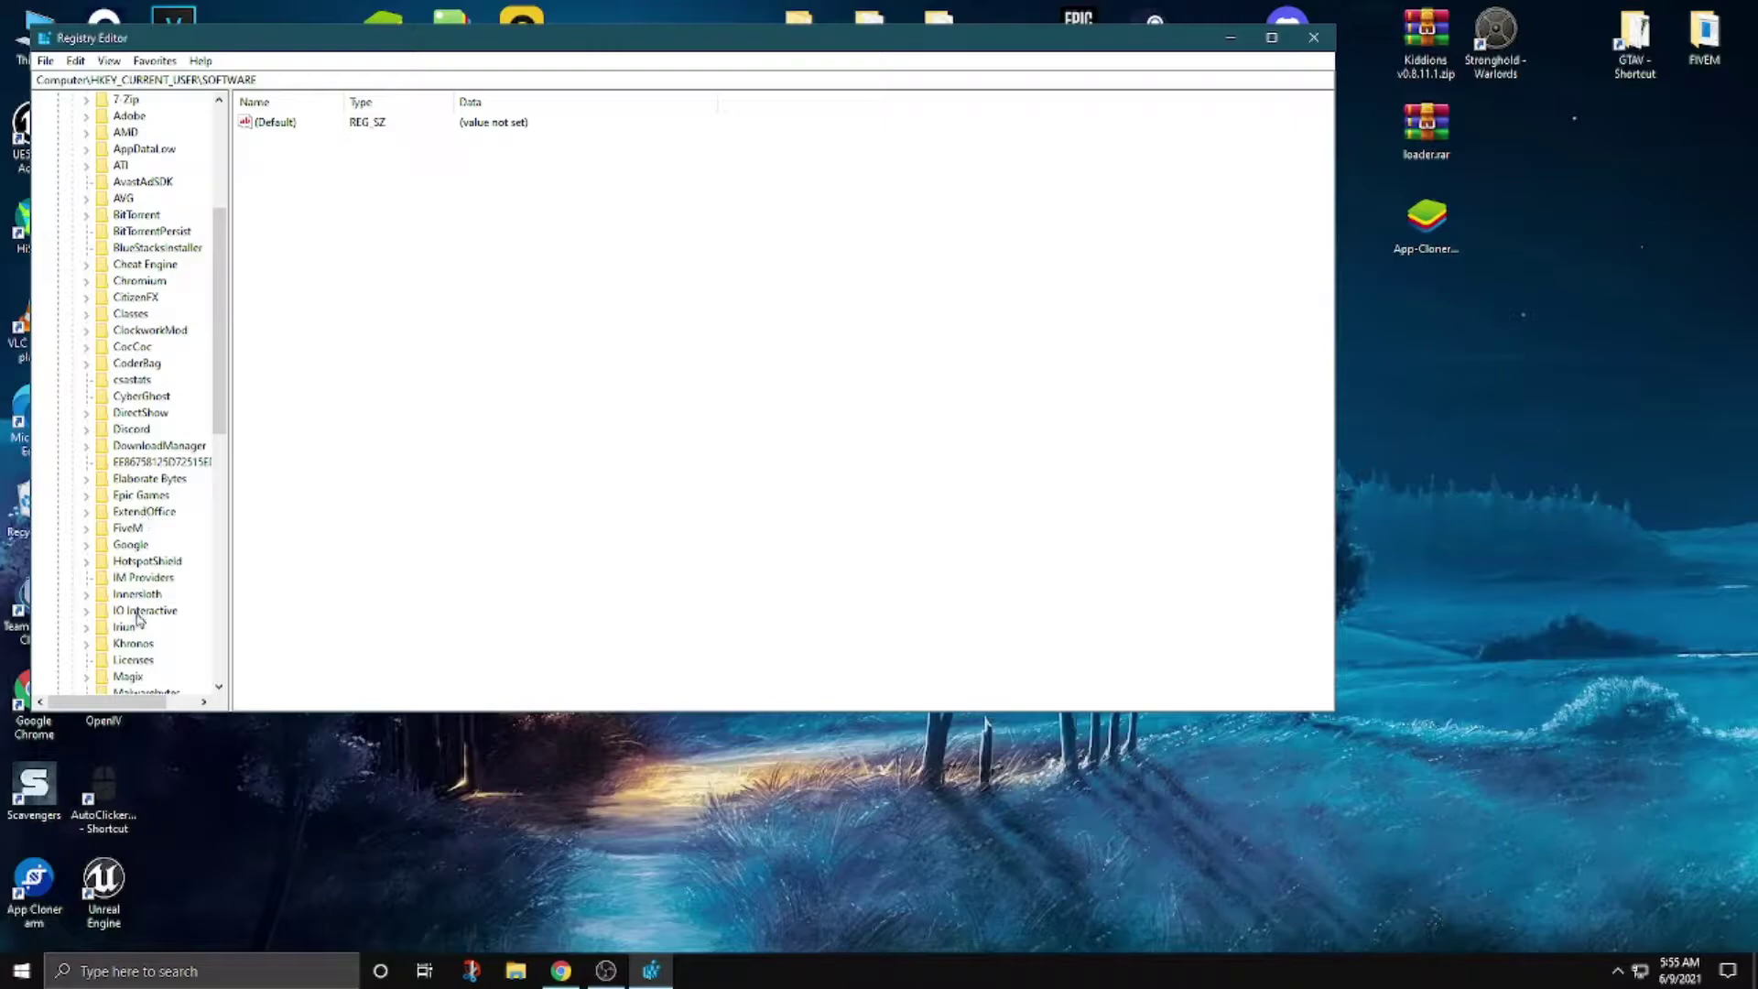
{"action": "left_click", "coordinate": [1272, 37]}
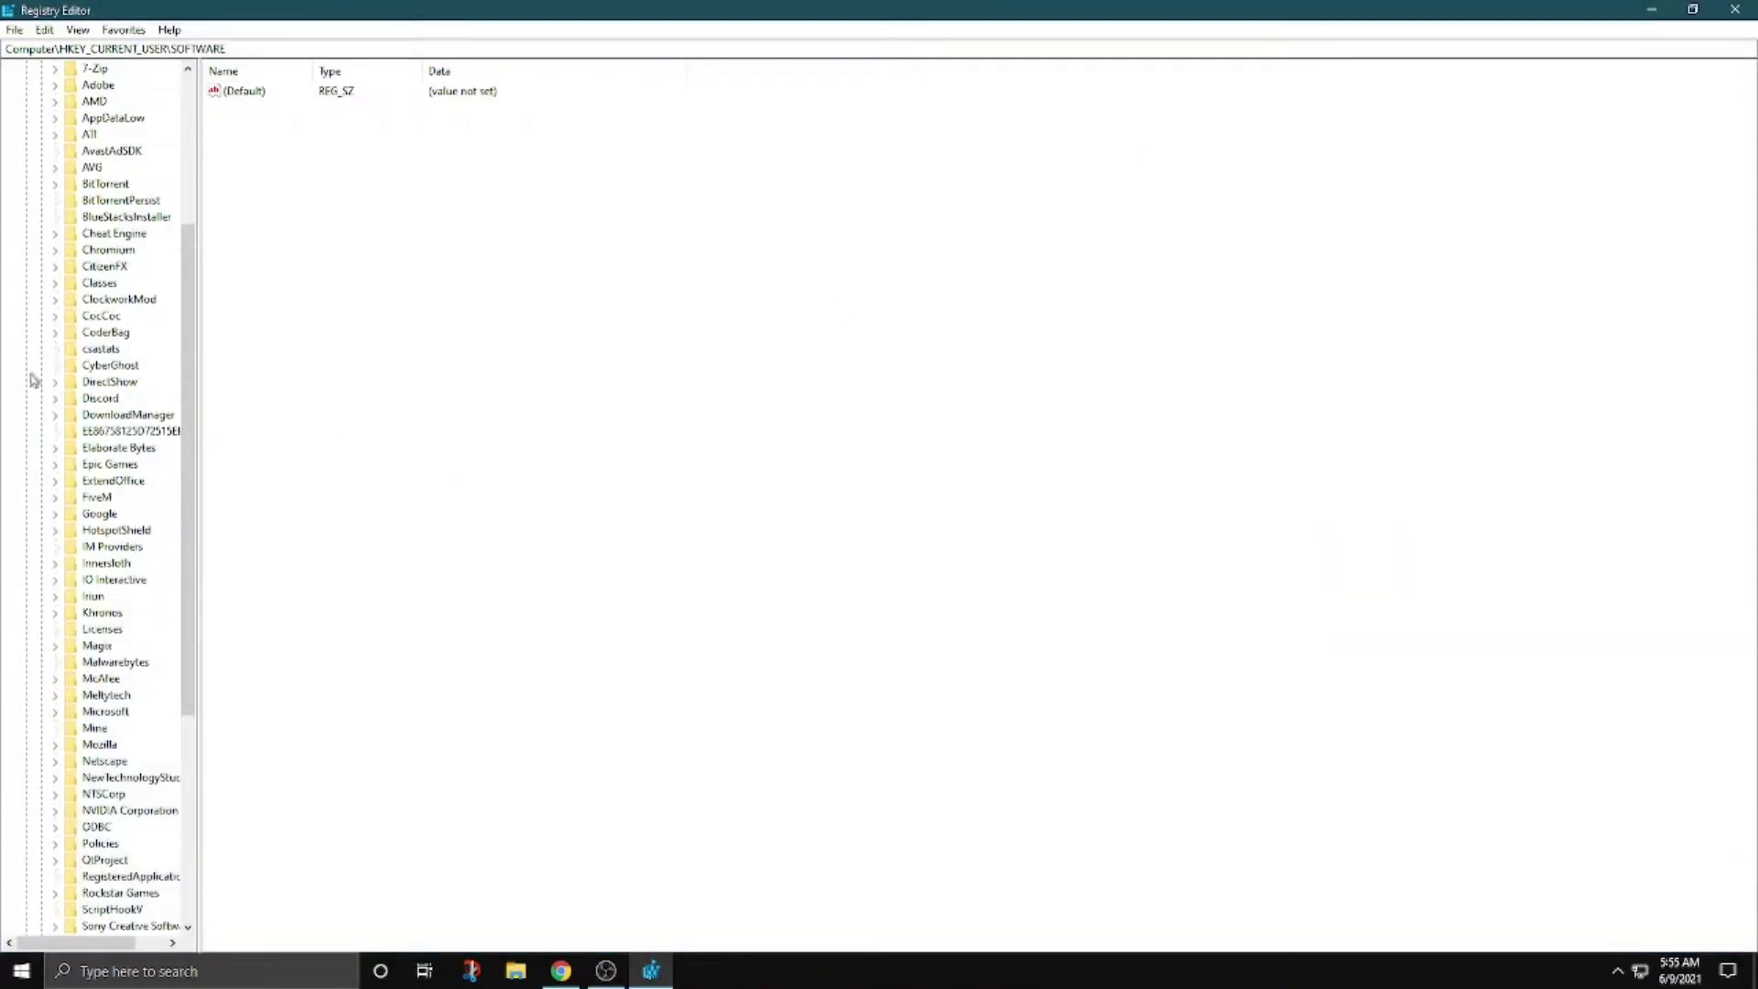
{"action": "double_click", "coordinate": [106, 713]}
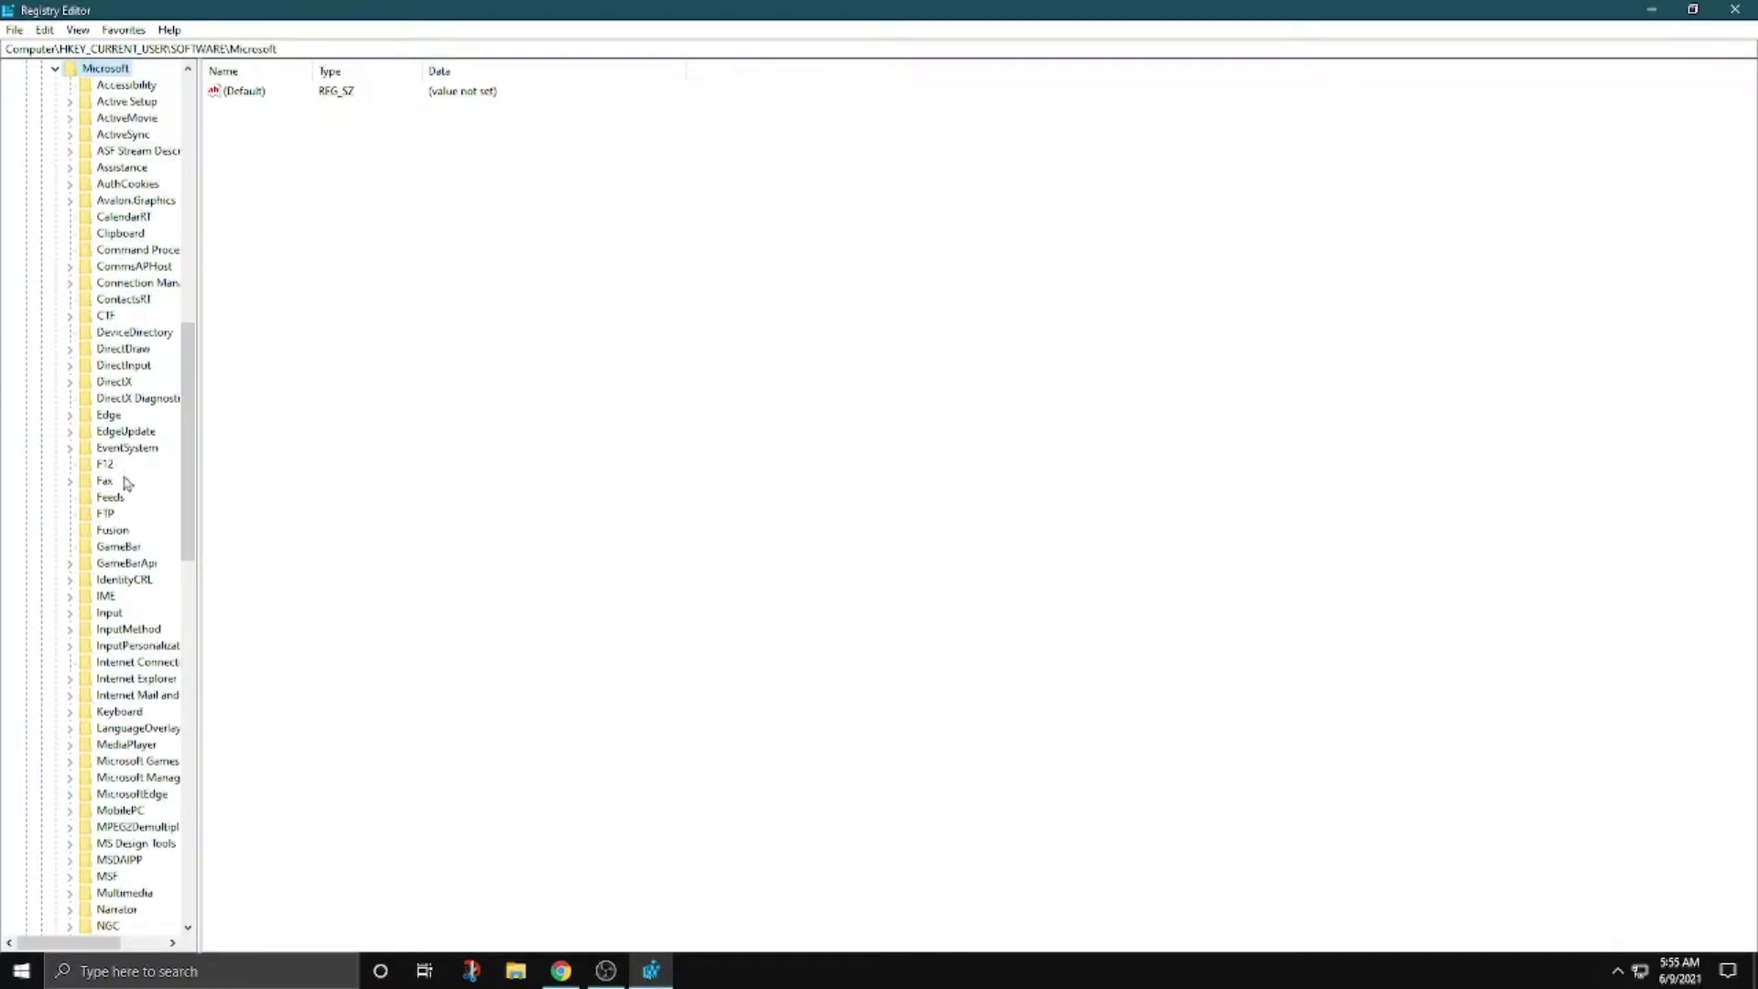
Navigate to the DirectX\UserGpuPreferences key and widen the key tree.
{"action": "double_click", "coordinate": [116, 384]}
{"action": "left_click", "coordinate": [128, 399]}
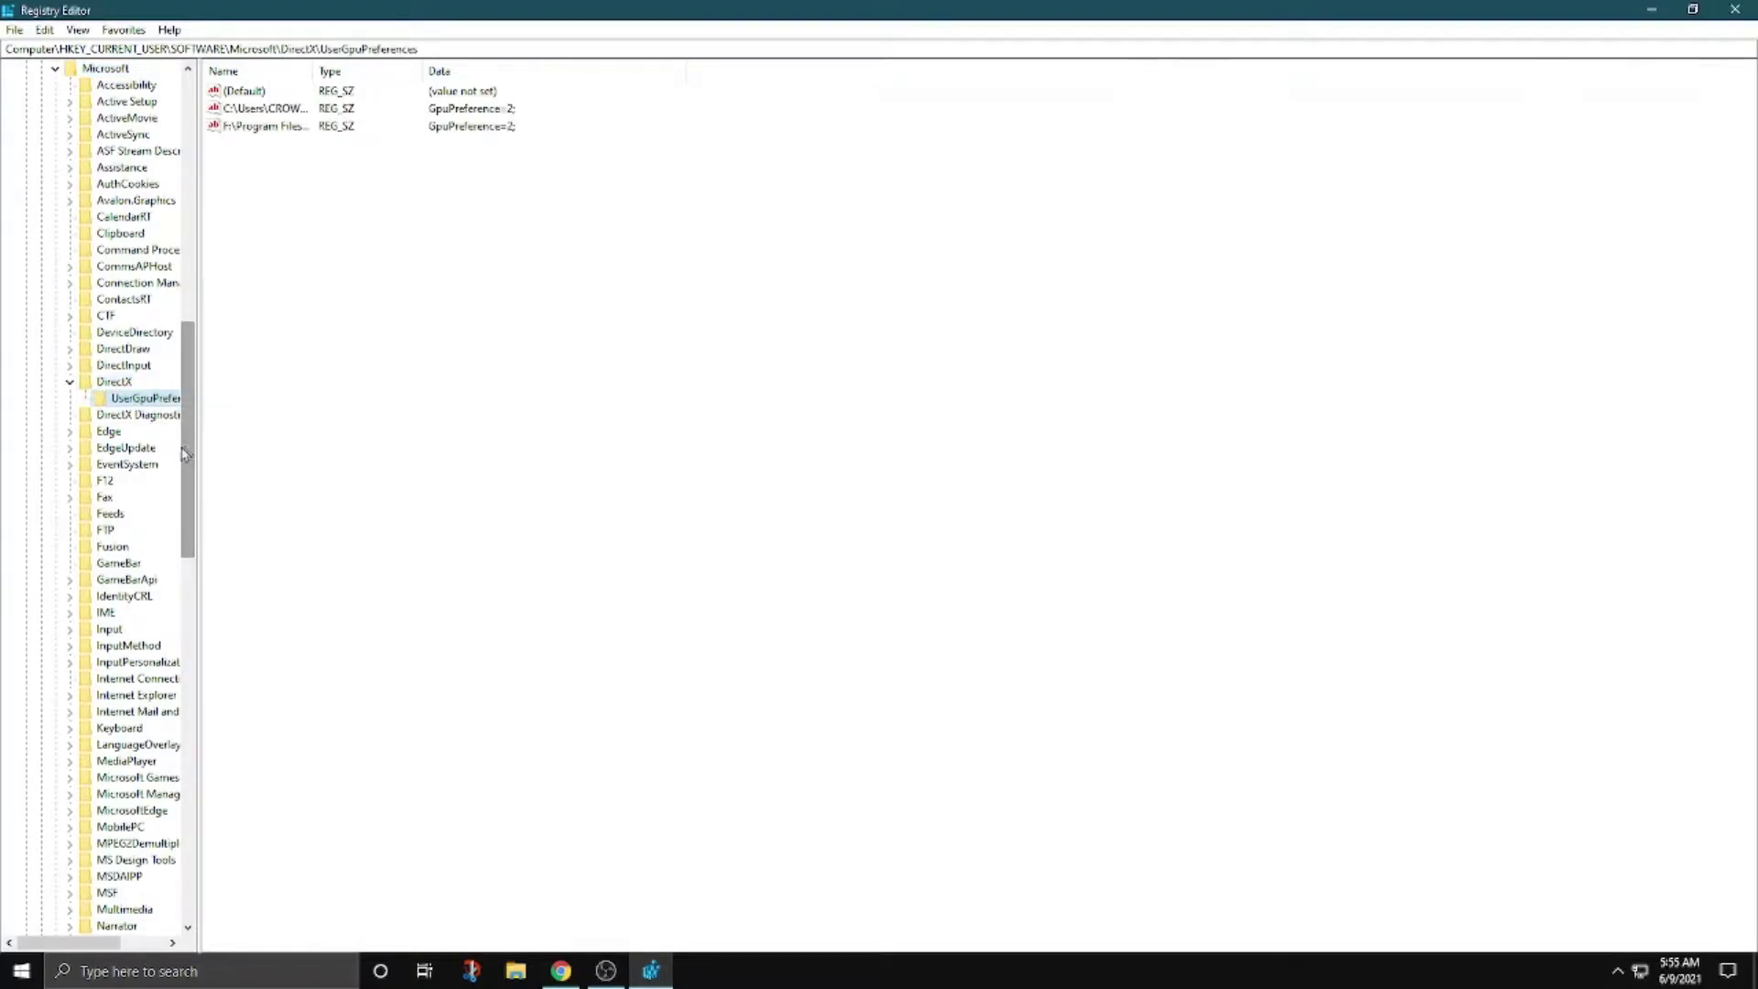
{"action": "left_click_drag", "start_coordinate": [203, 467], "coordinate": [227, 453]}
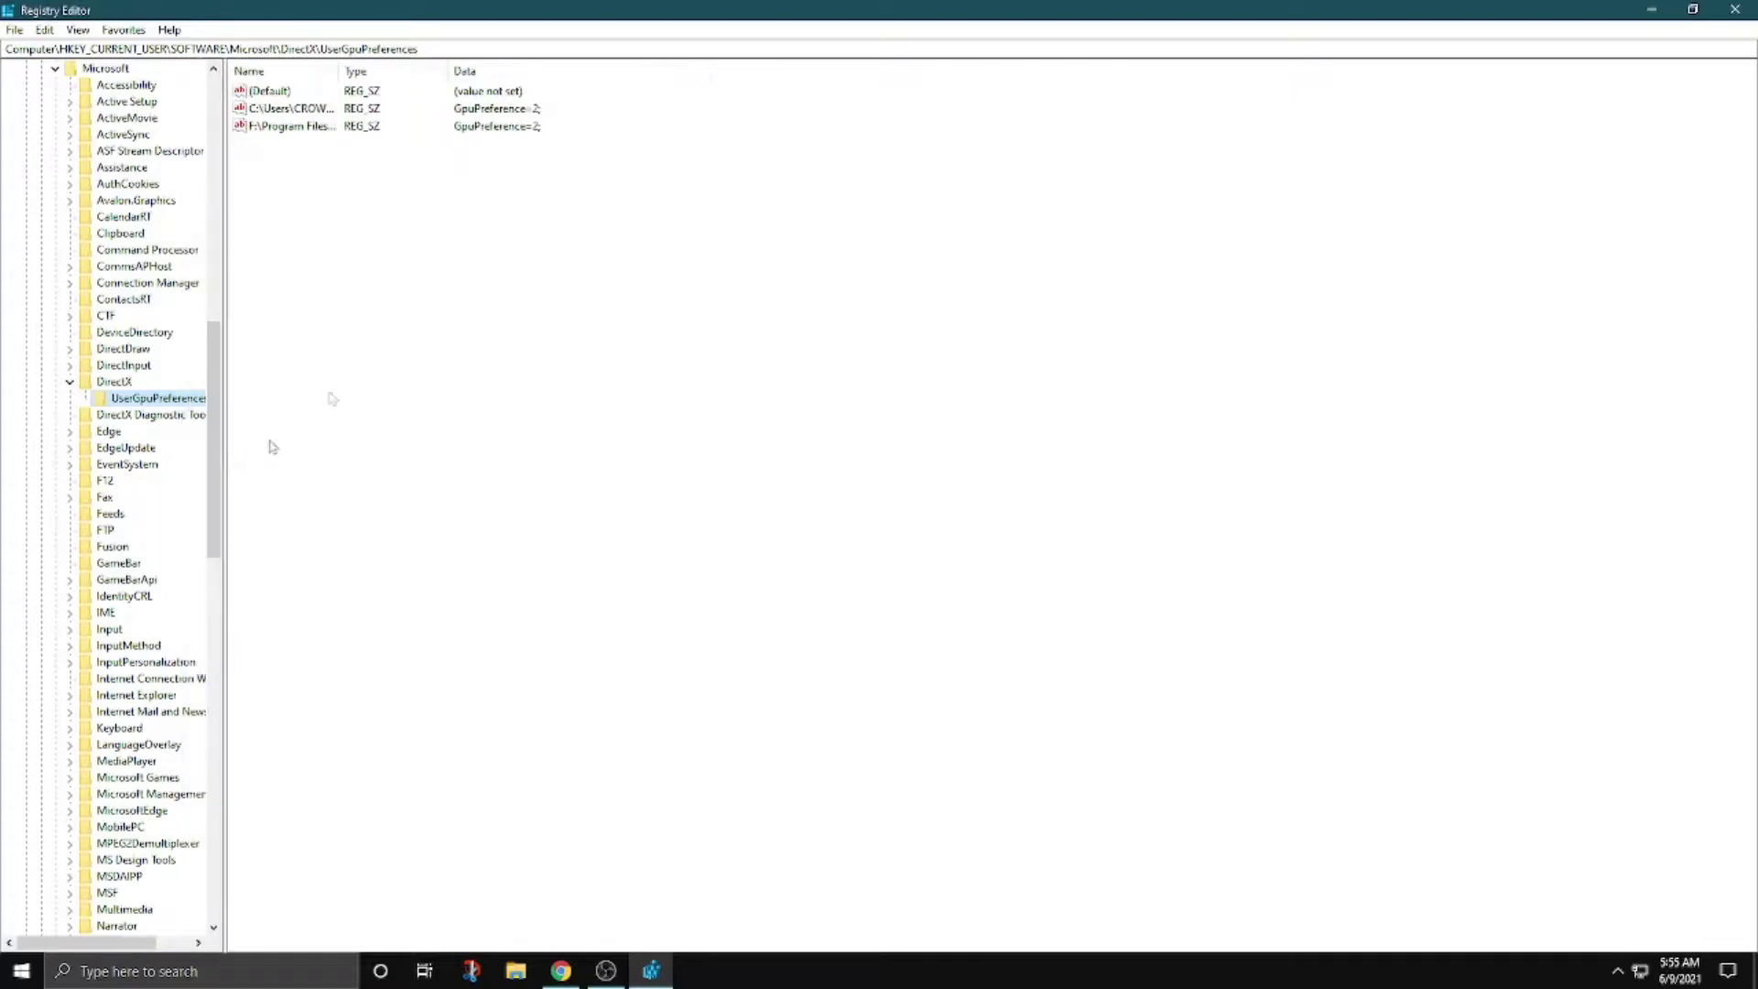
Add a new string value, New Value #1, in UserGpuPreferences and minimize Registry Editor.
{"action": "left_click", "coordinate": [302, 183]}
{"action": "right_click", "coordinate": [350, 232]}
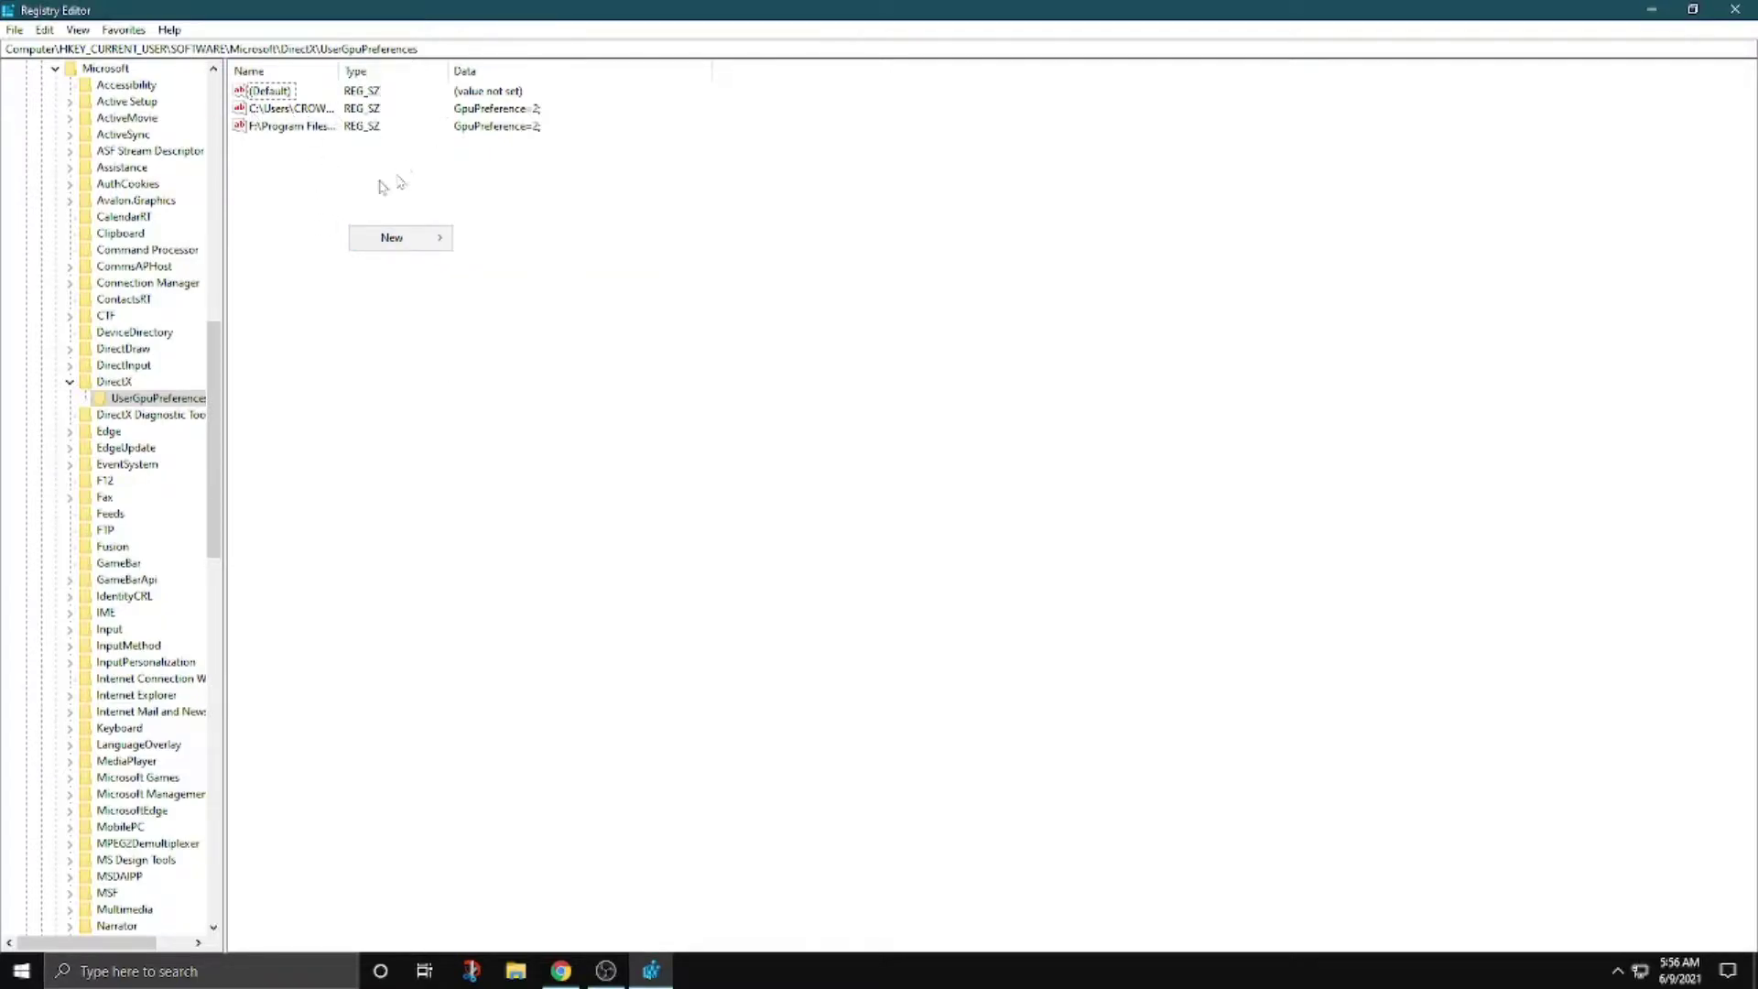
{"action": "mouse_move", "coordinate": [421, 245]}
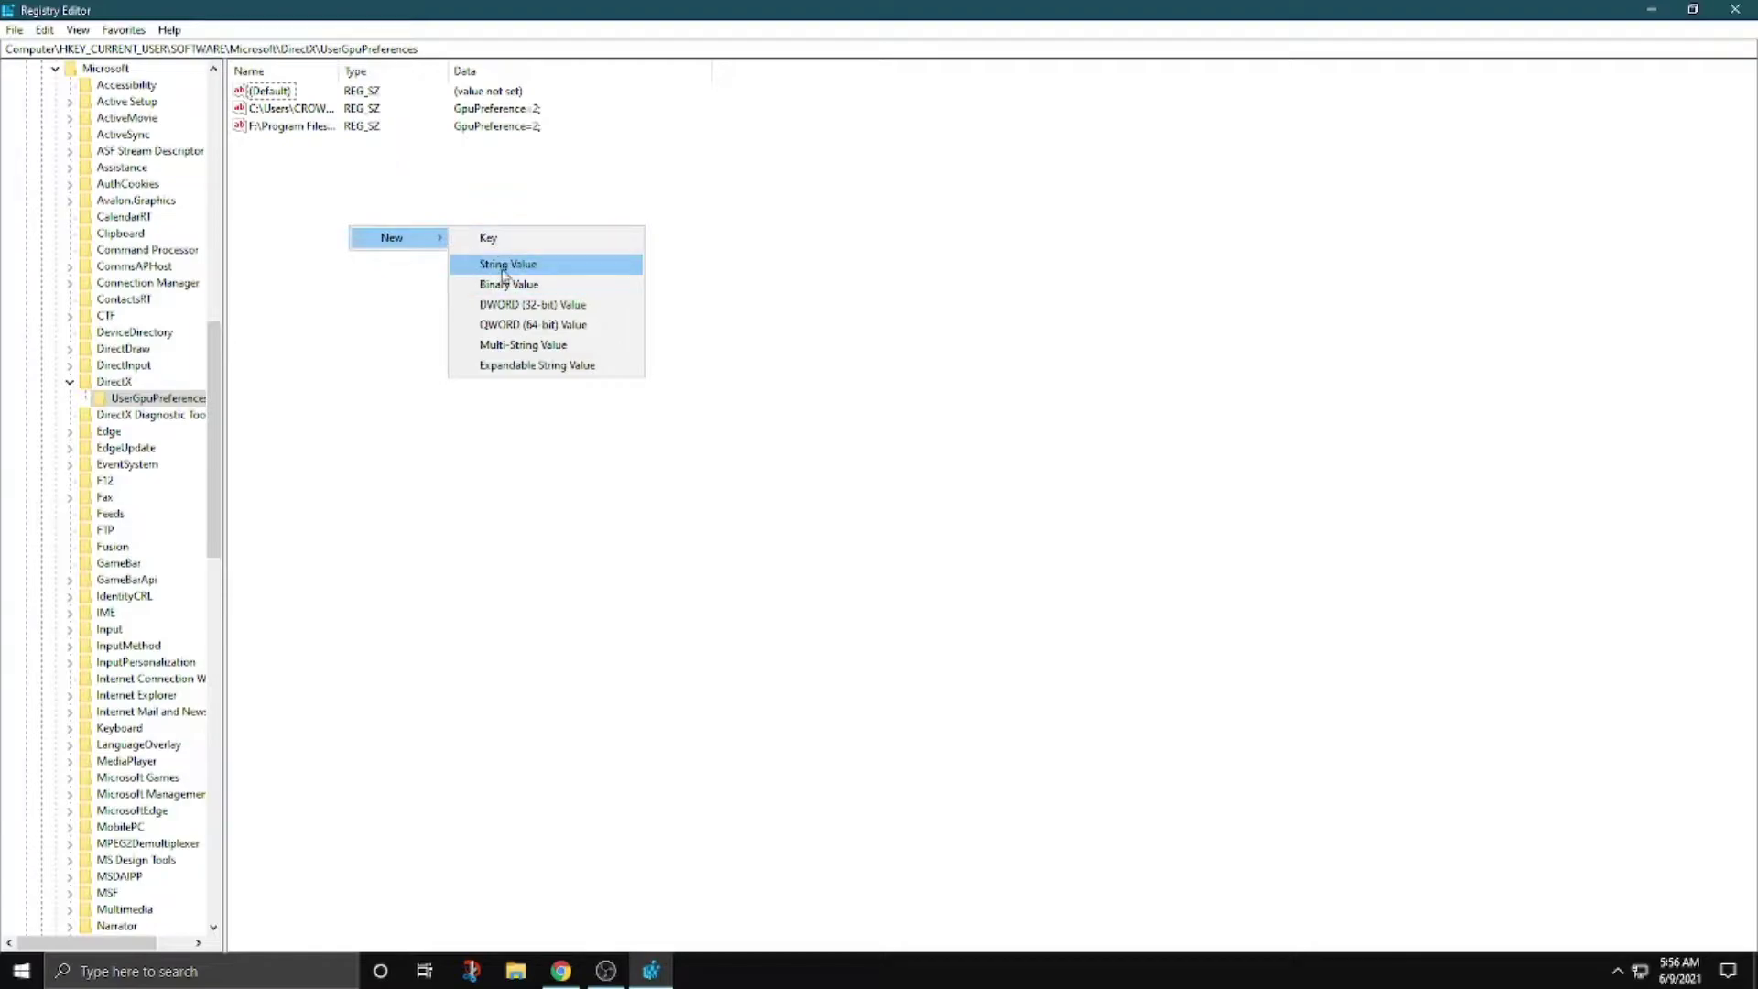
{"action": "left_click", "coordinate": [567, 272]}
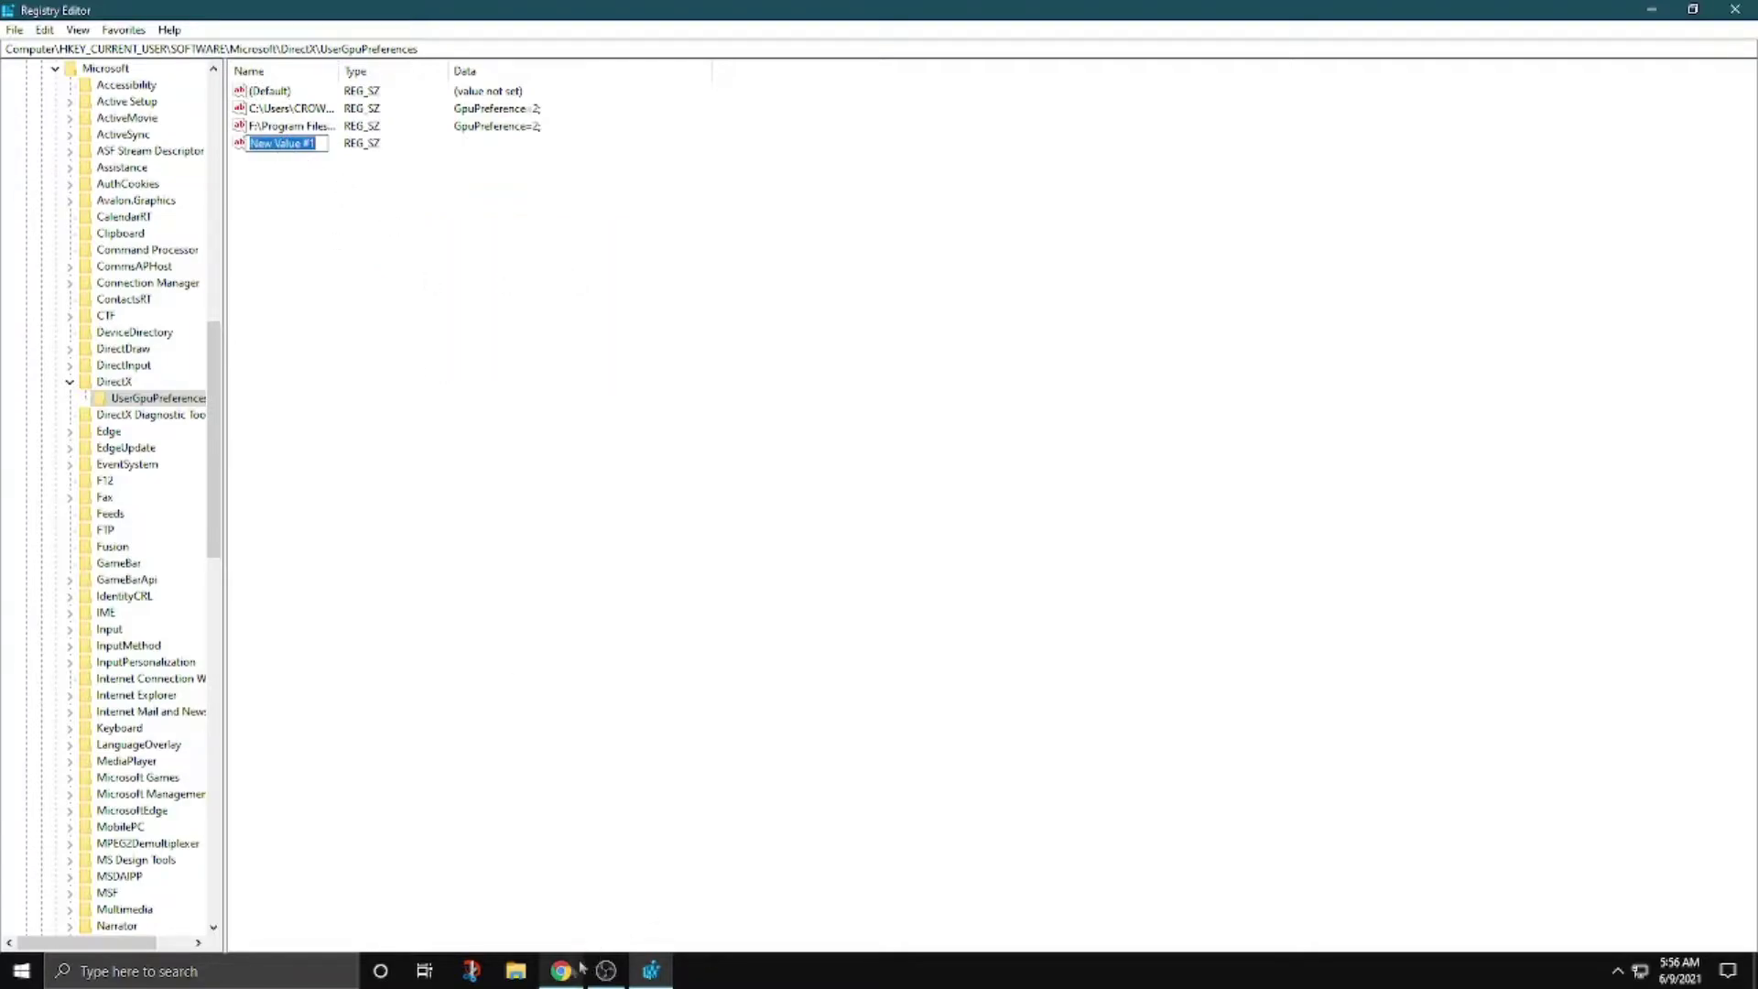
{"action": "left_click", "coordinate": [1651, 9]}
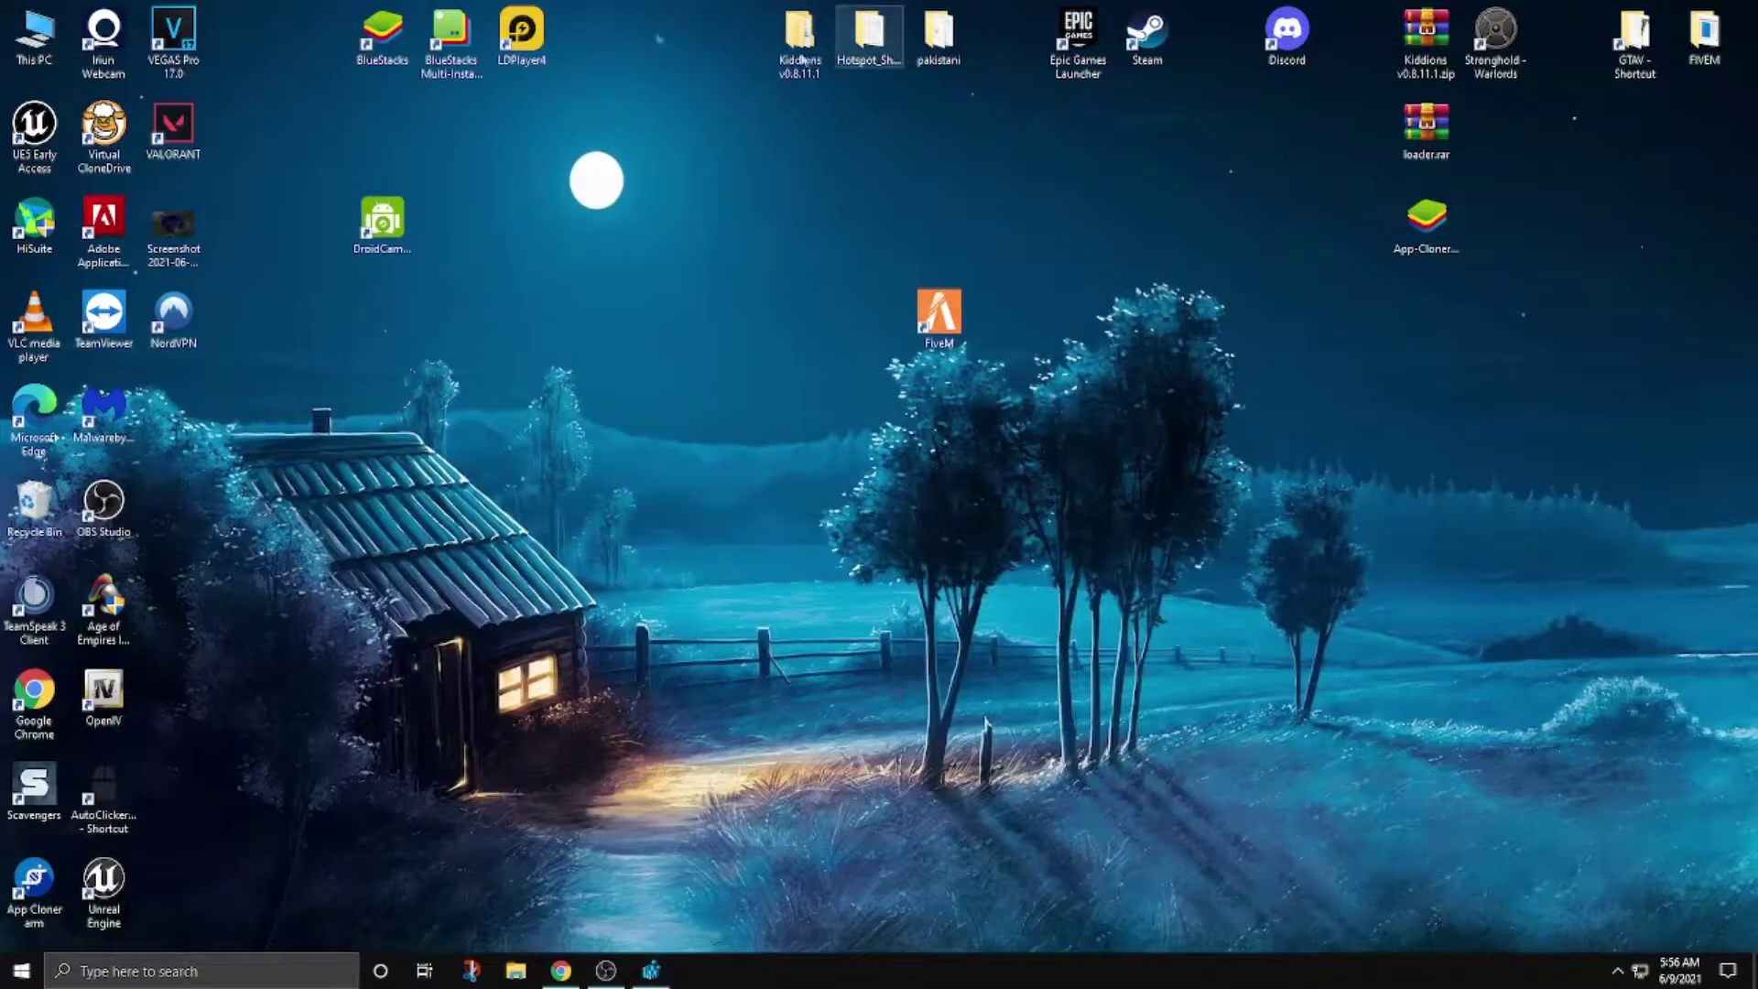
Open the FiveM shortcut's file location and copy the AppData\Local\FiveM folder path.
{"action": "right_click", "coordinate": [957, 331]}
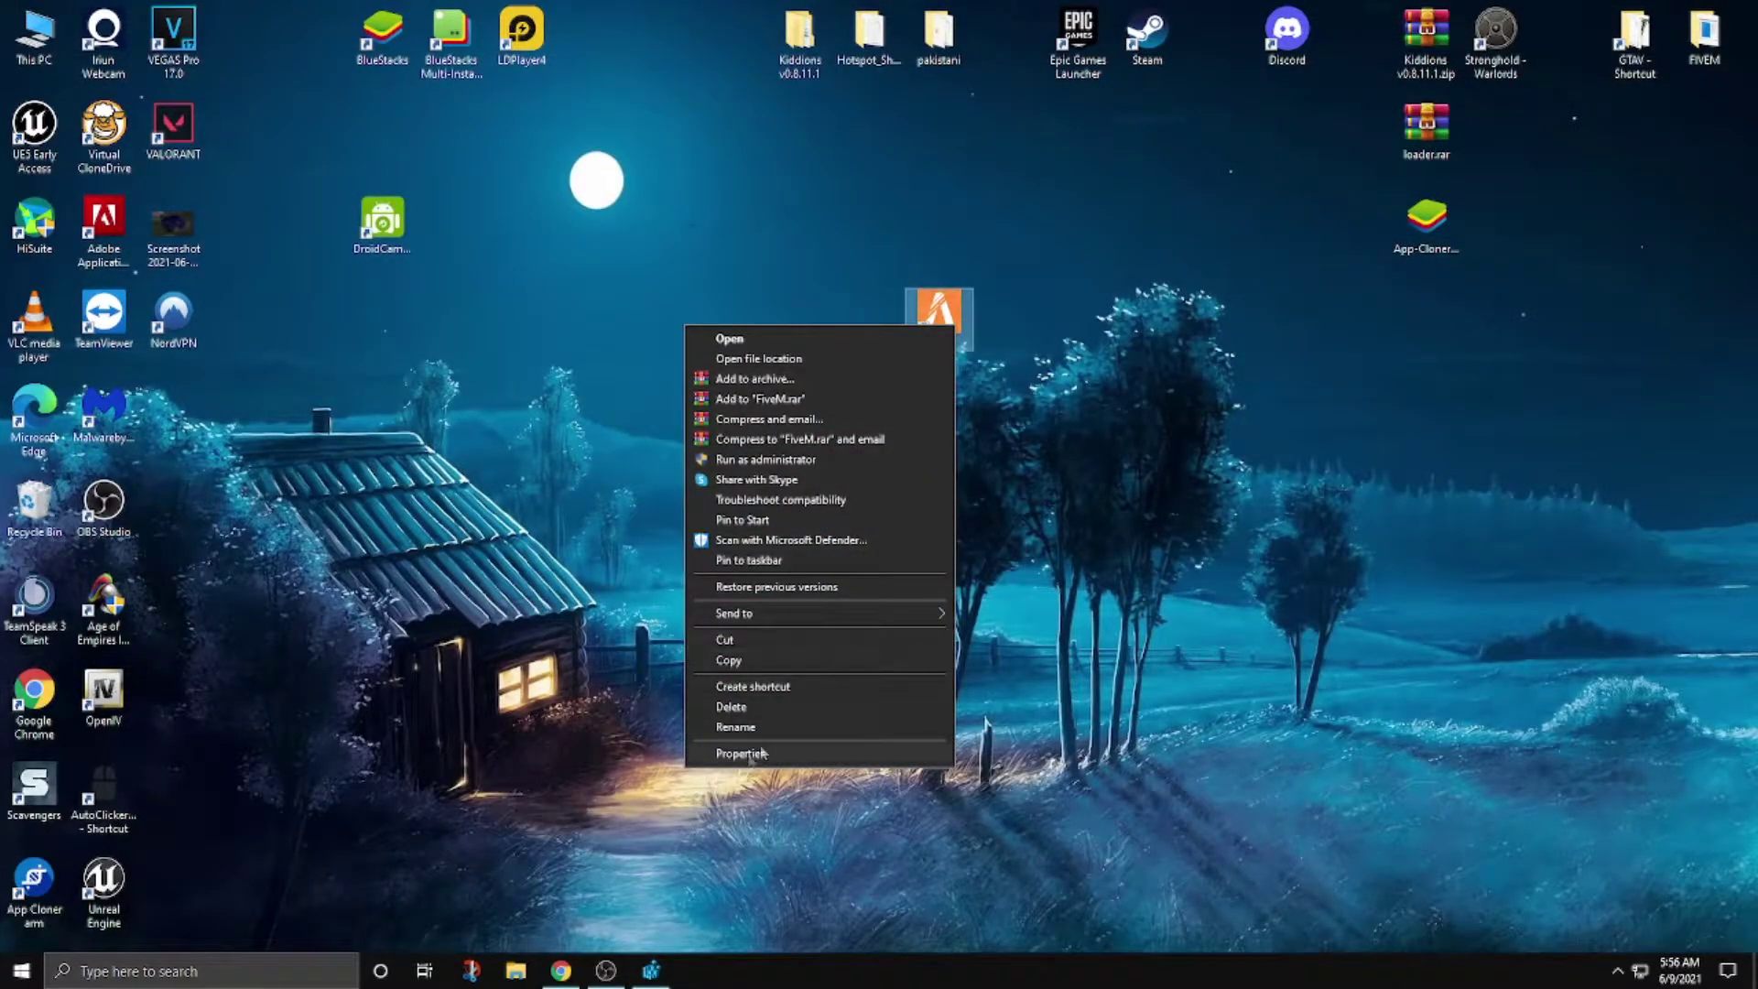
{"action": "left_click", "coordinate": [795, 359]}
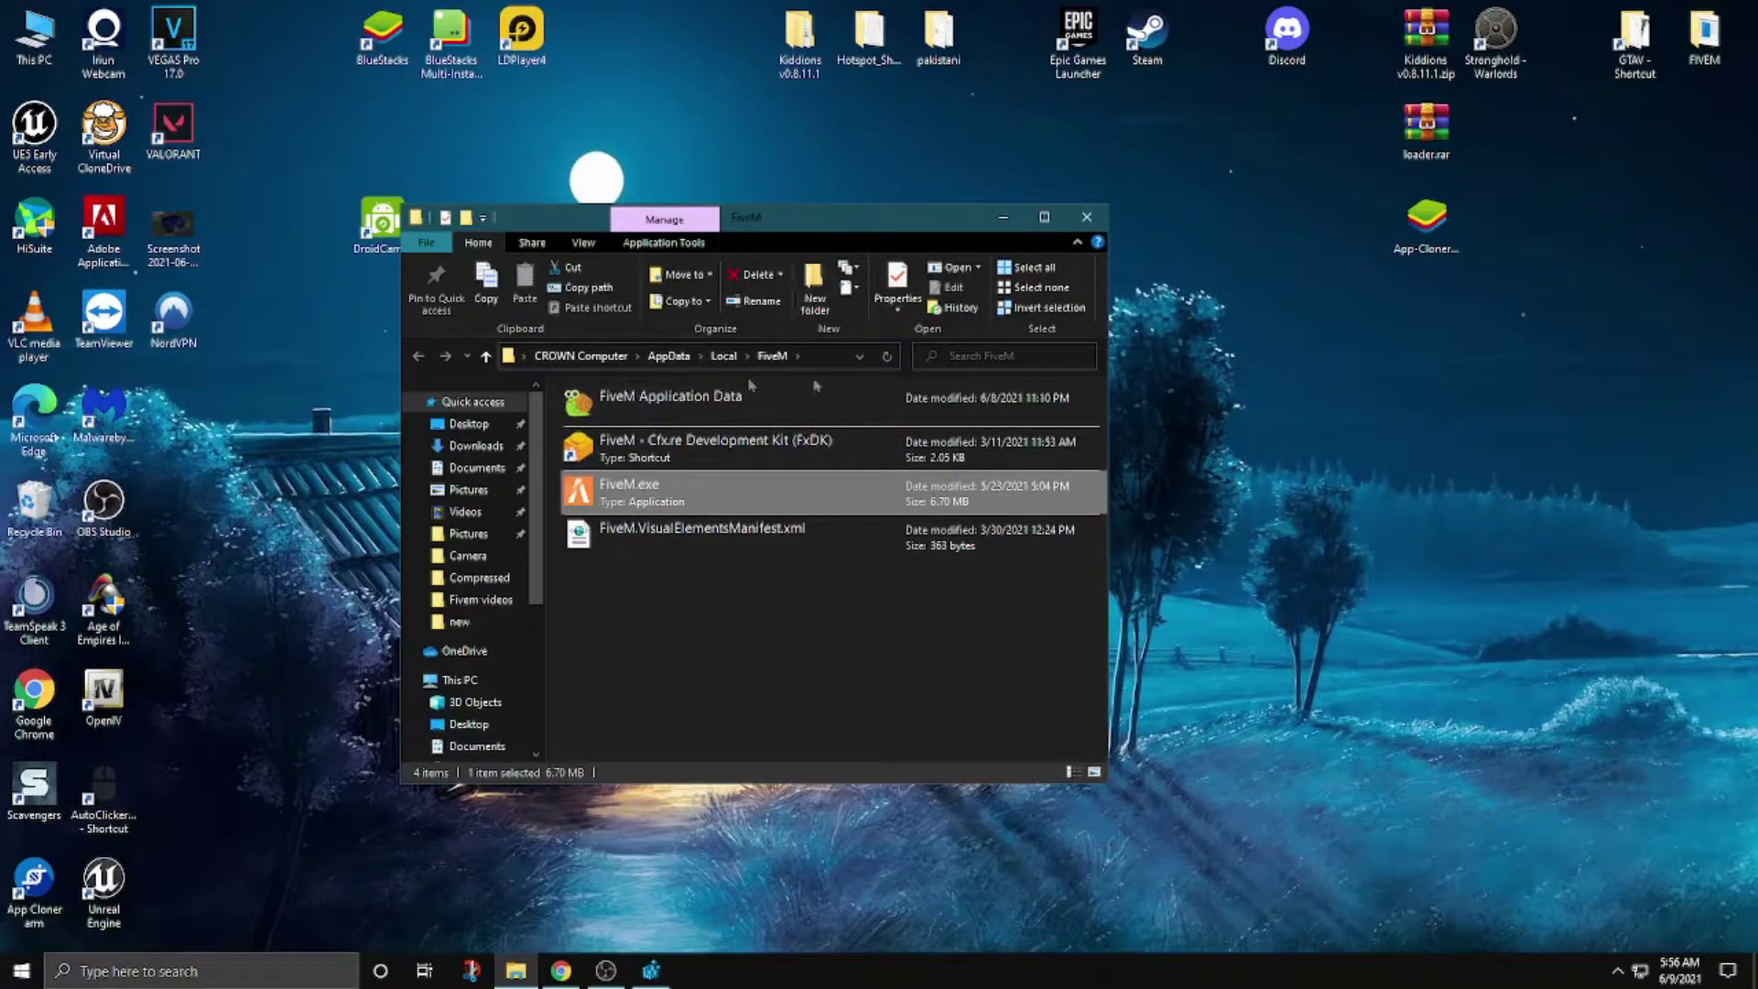
{"action": "left_click", "coordinate": [797, 357]}
{"action": "left_click", "coordinate": [826, 355]}
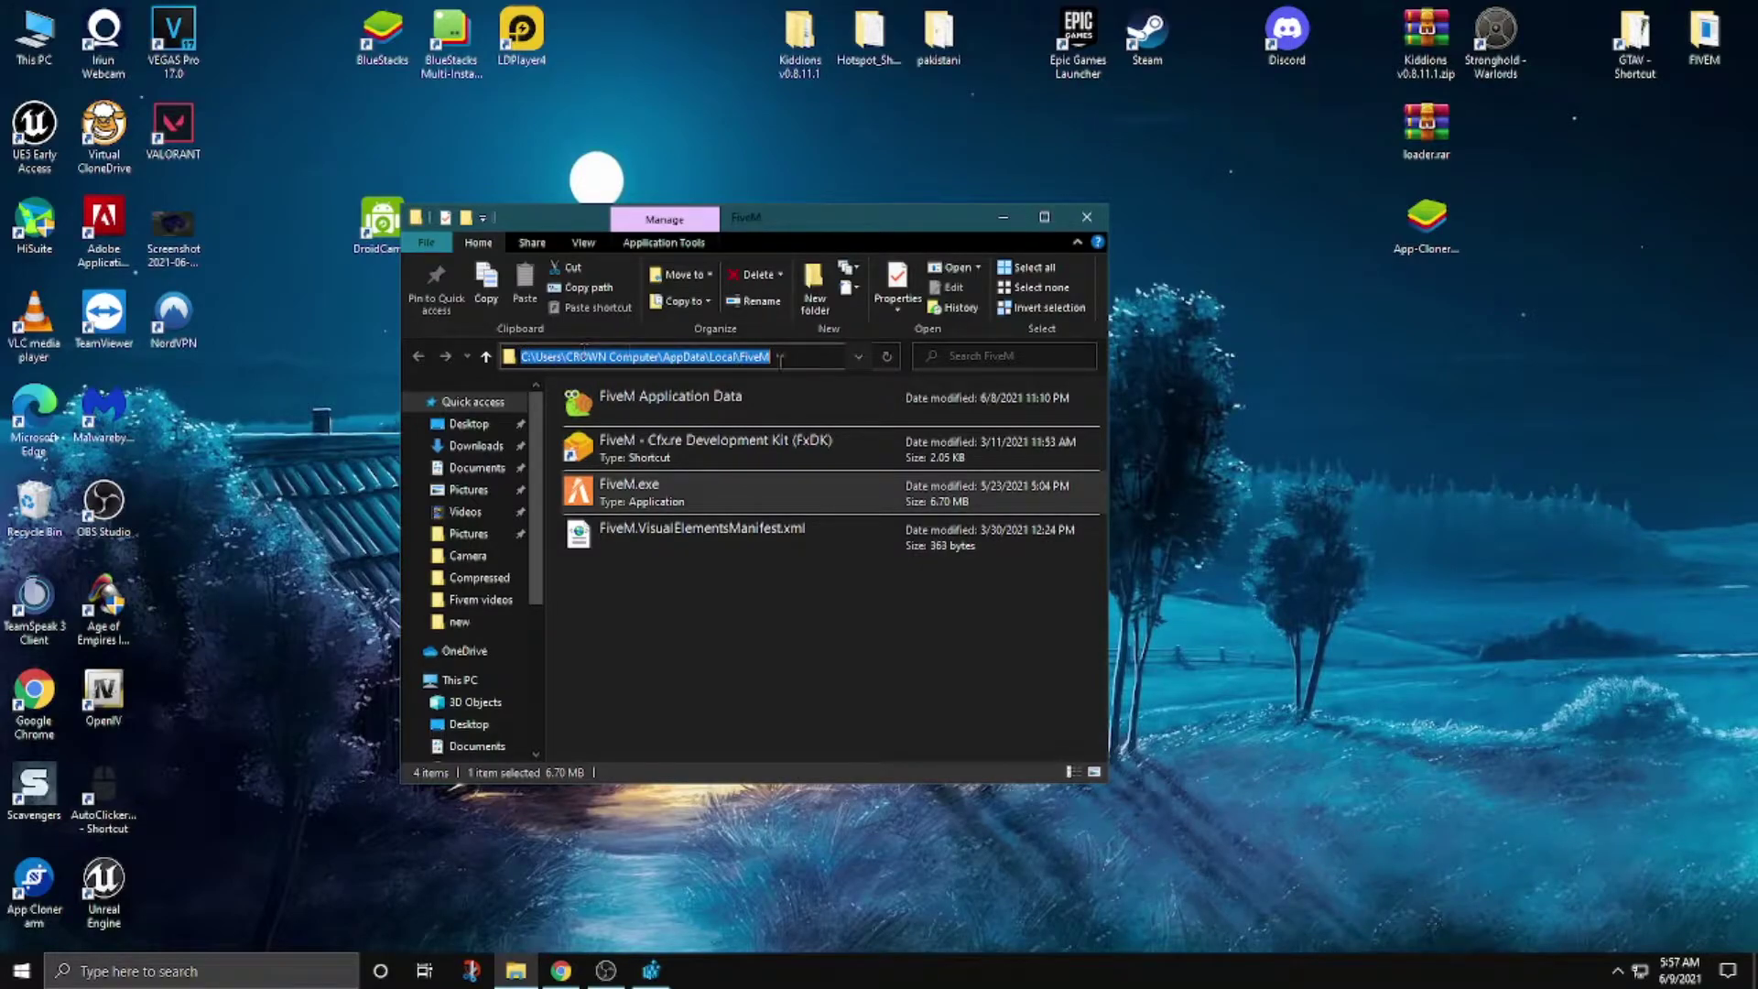
{"action": "right_click", "coordinate": [707, 350]}
{"action": "left_click", "coordinate": [526, 422]}
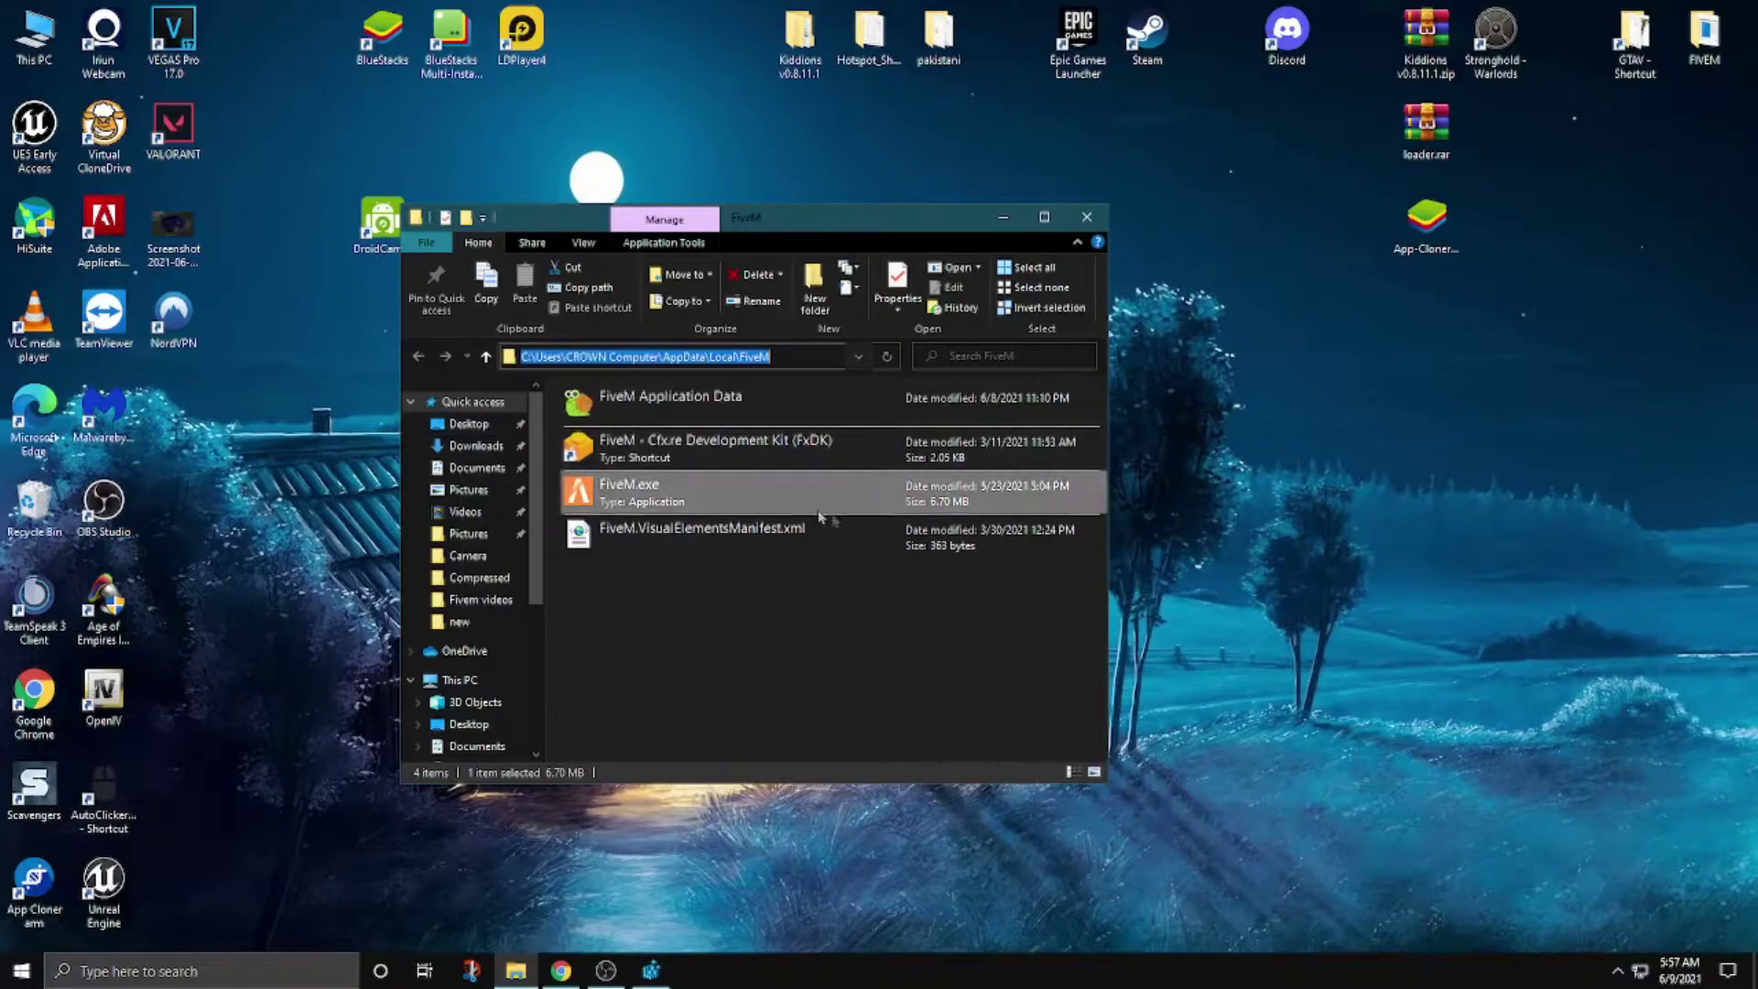
Rename New Value #1 to the pasted FiveM folder path, then minimize Registry Editor.
{"action": "left_click", "coordinate": [651, 970]}
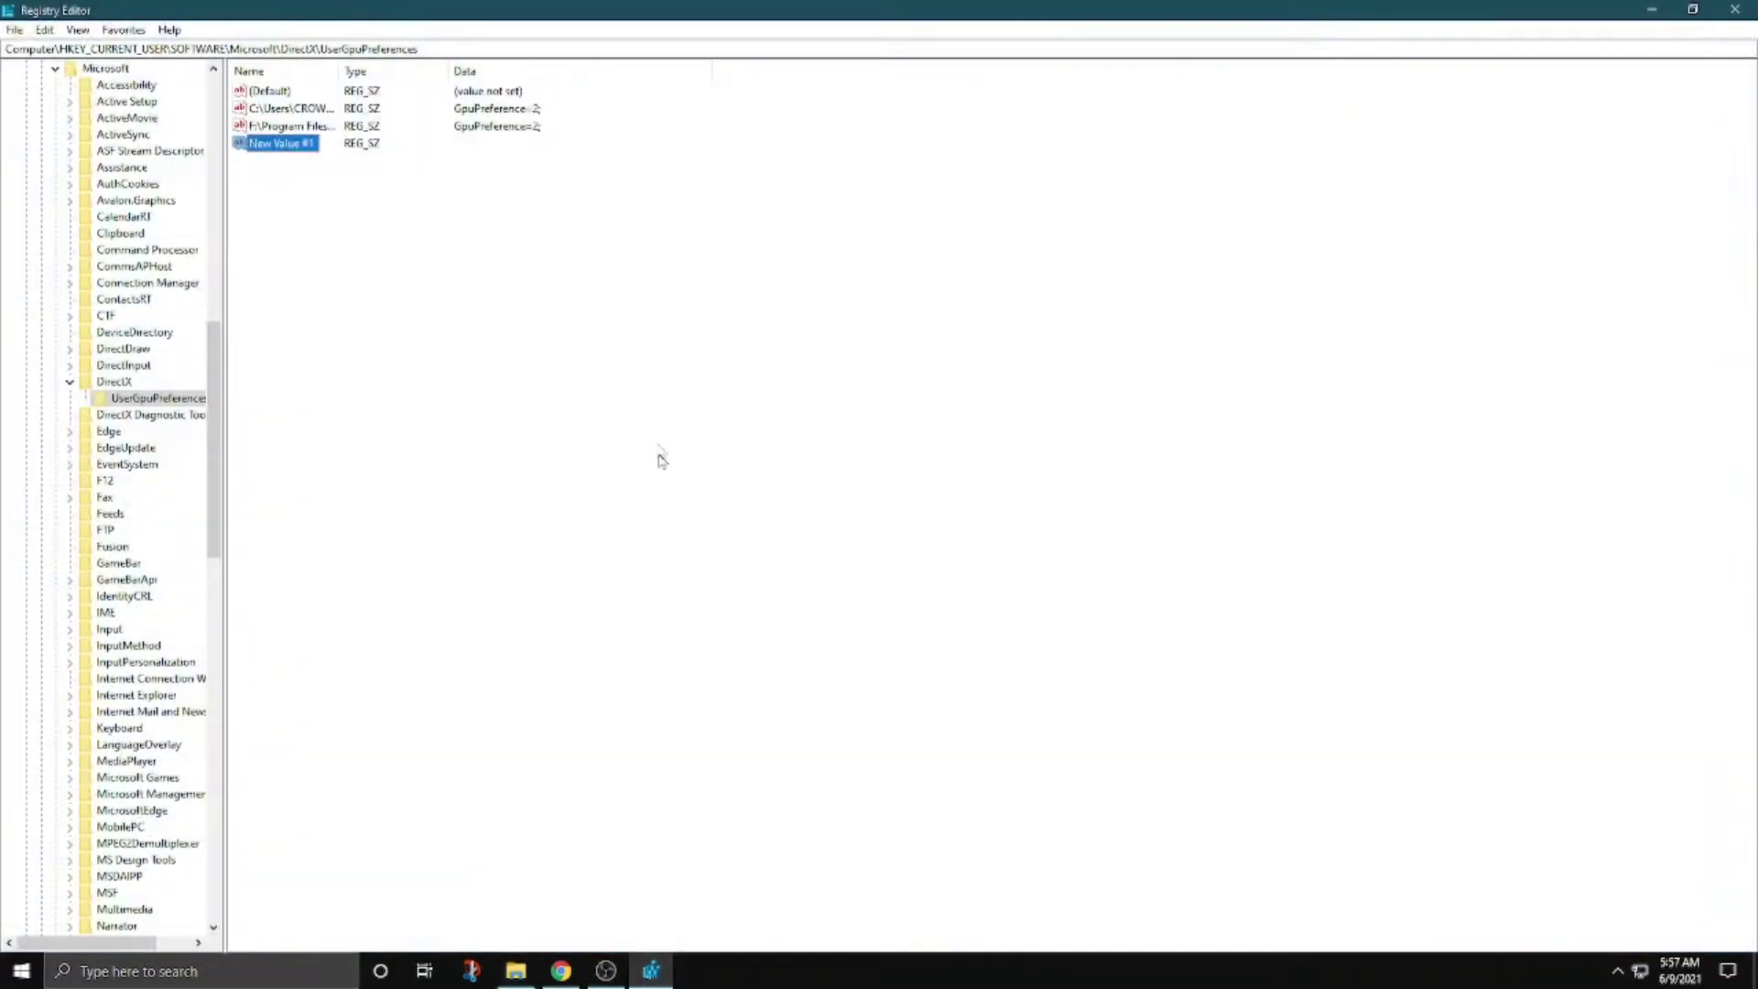
{"action": "right_click", "coordinate": [284, 146]}
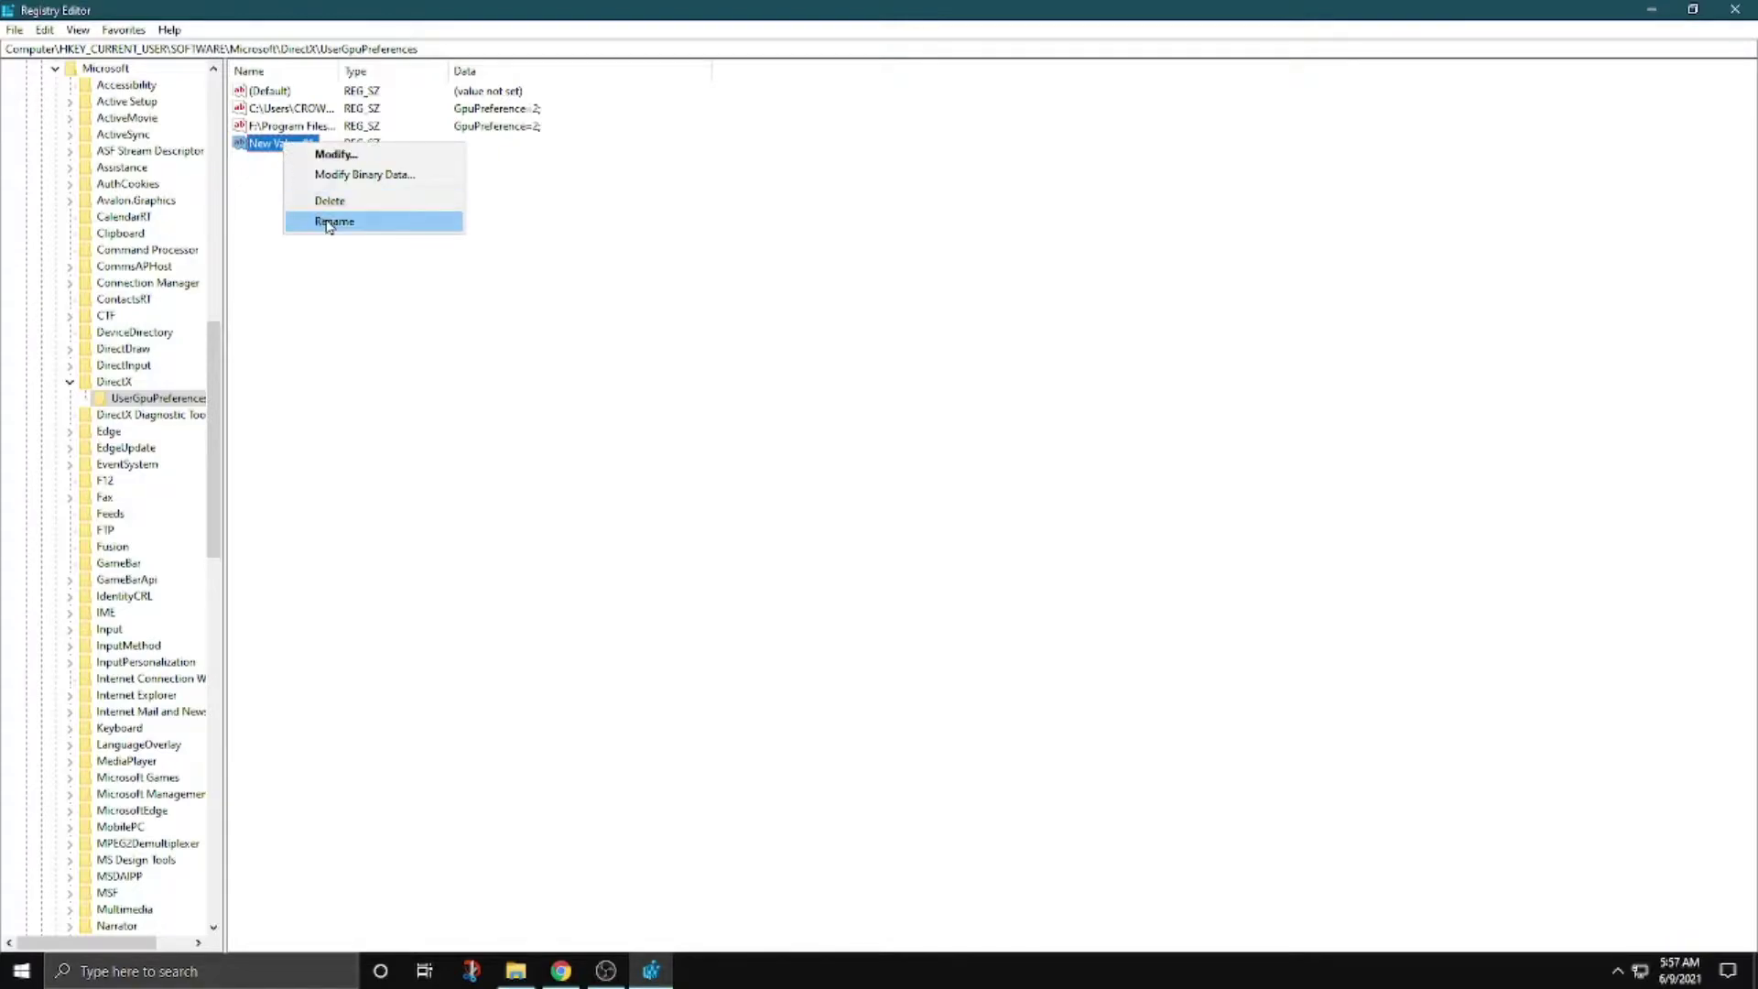
{"action": "left_click", "coordinate": [332, 225]}
{"action": "key", "text": "ctrl+v"}
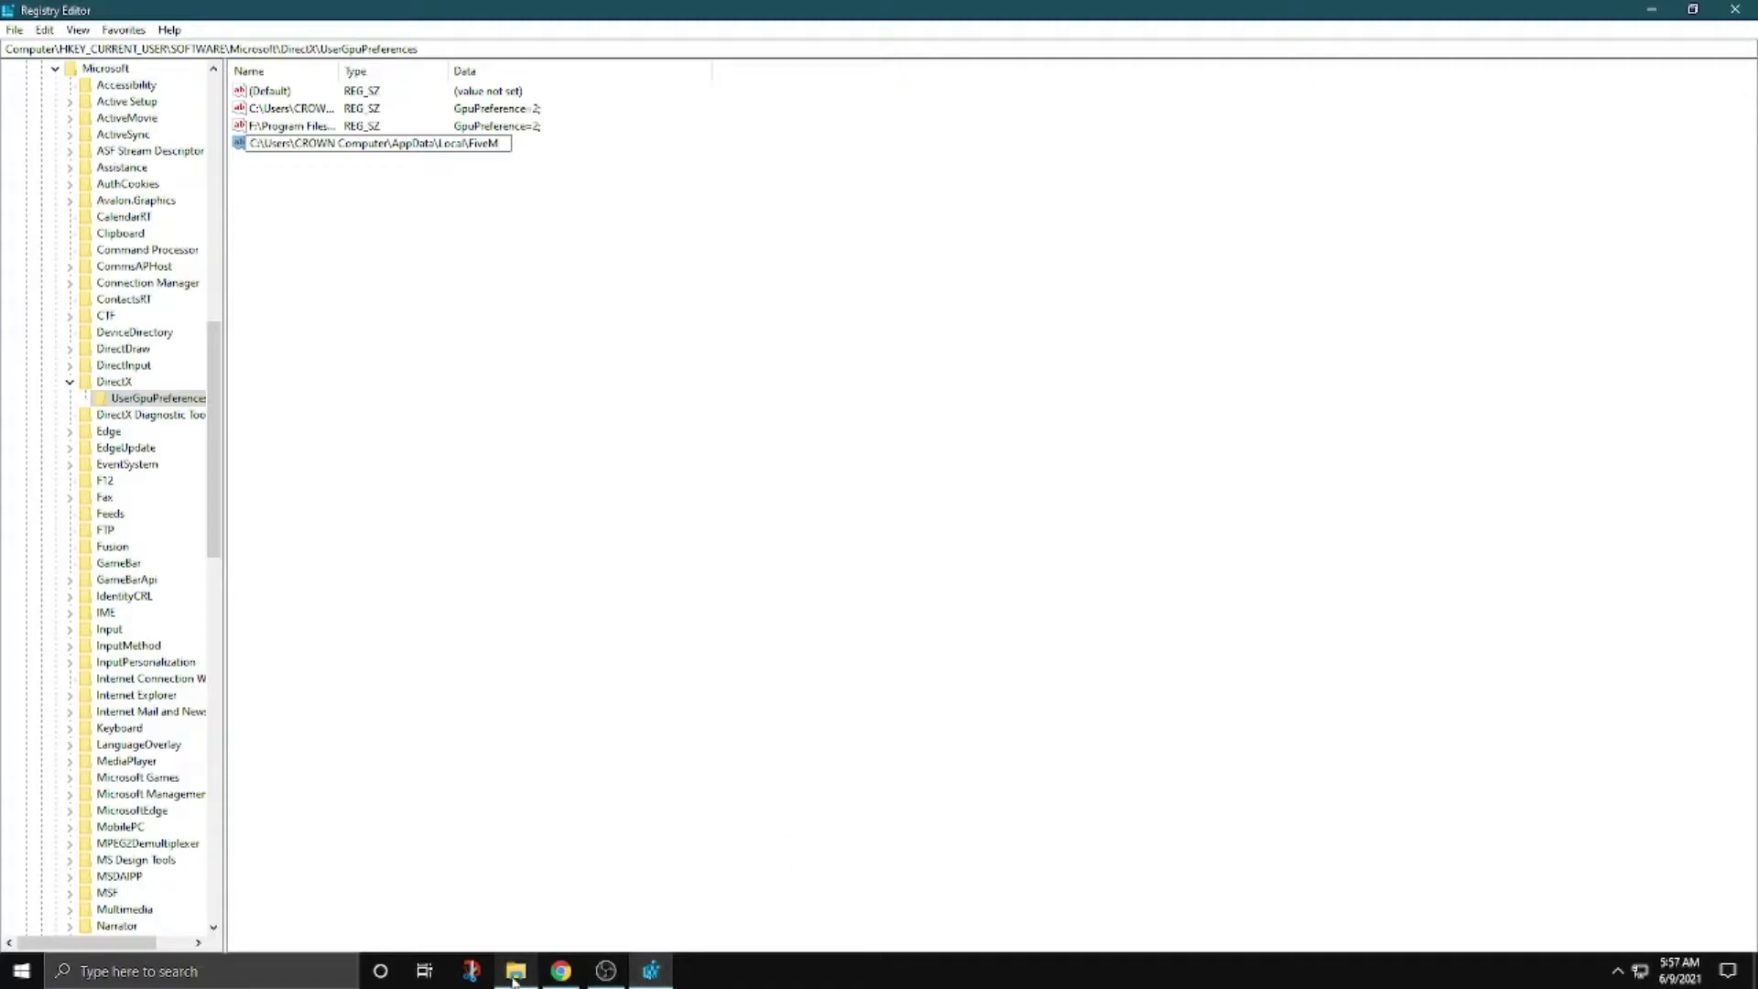
{"action": "left_click", "coordinate": [1651, 9]}
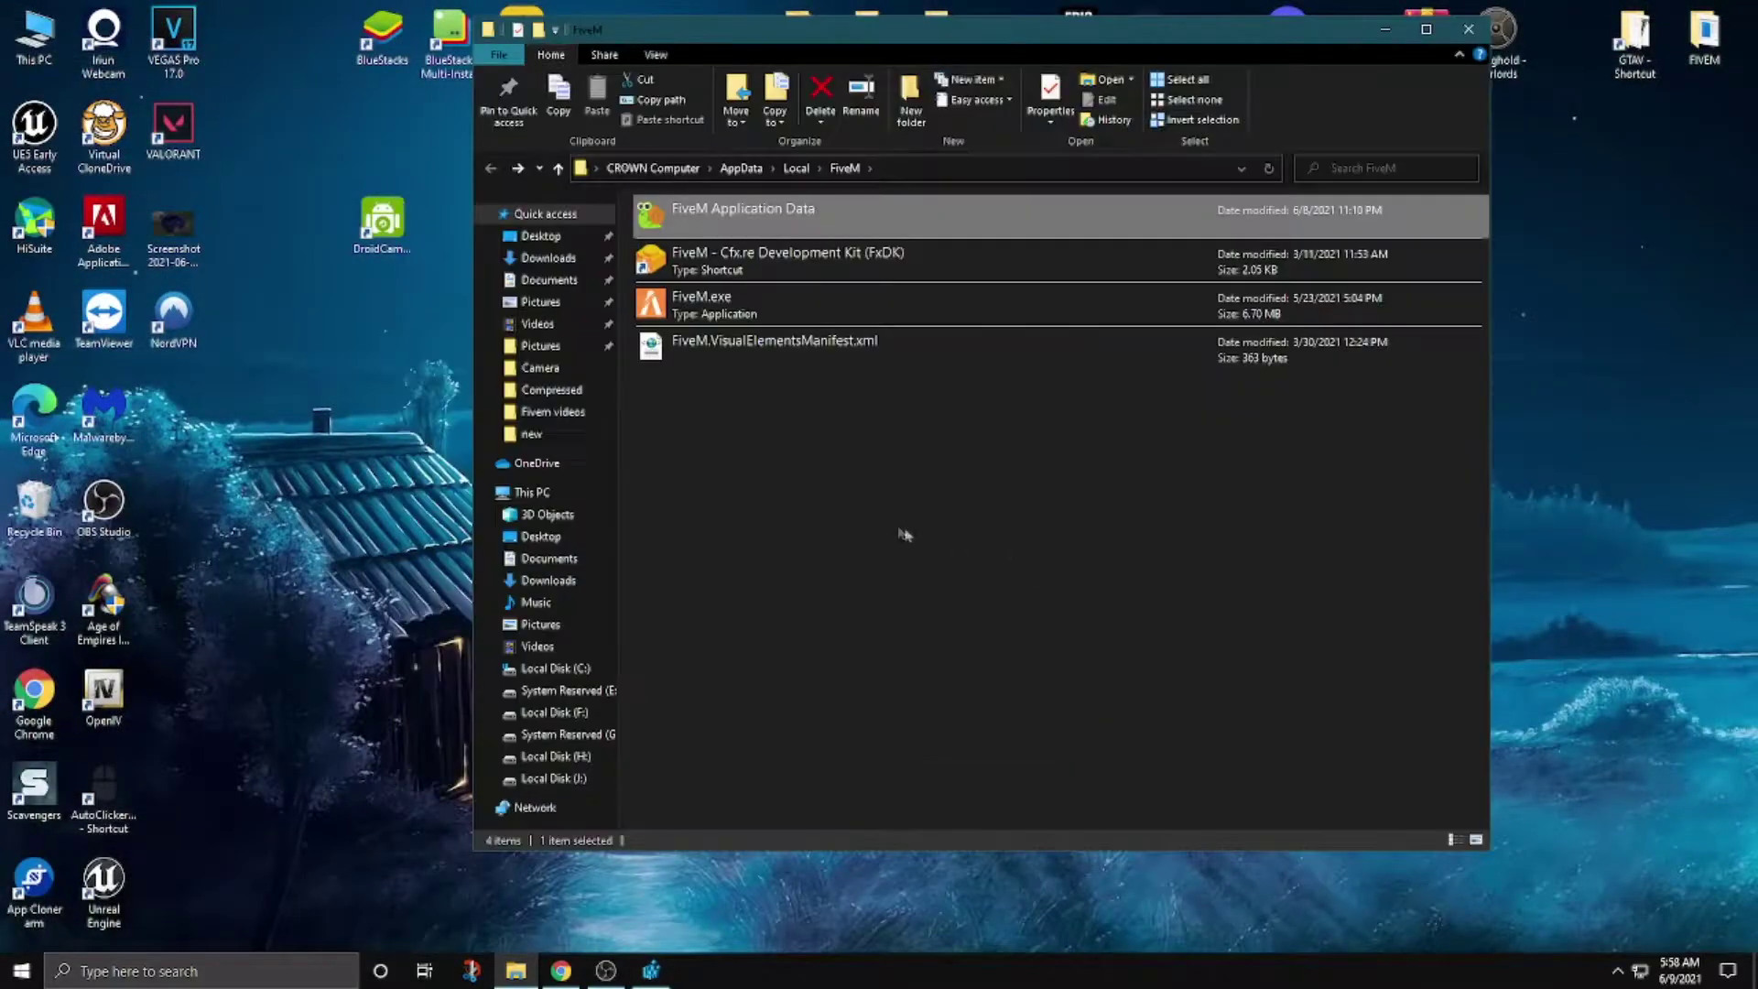
Turn on File name extensions in the FiveM folder's View options.
{"action": "right_click", "coordinate": [707, 315]}
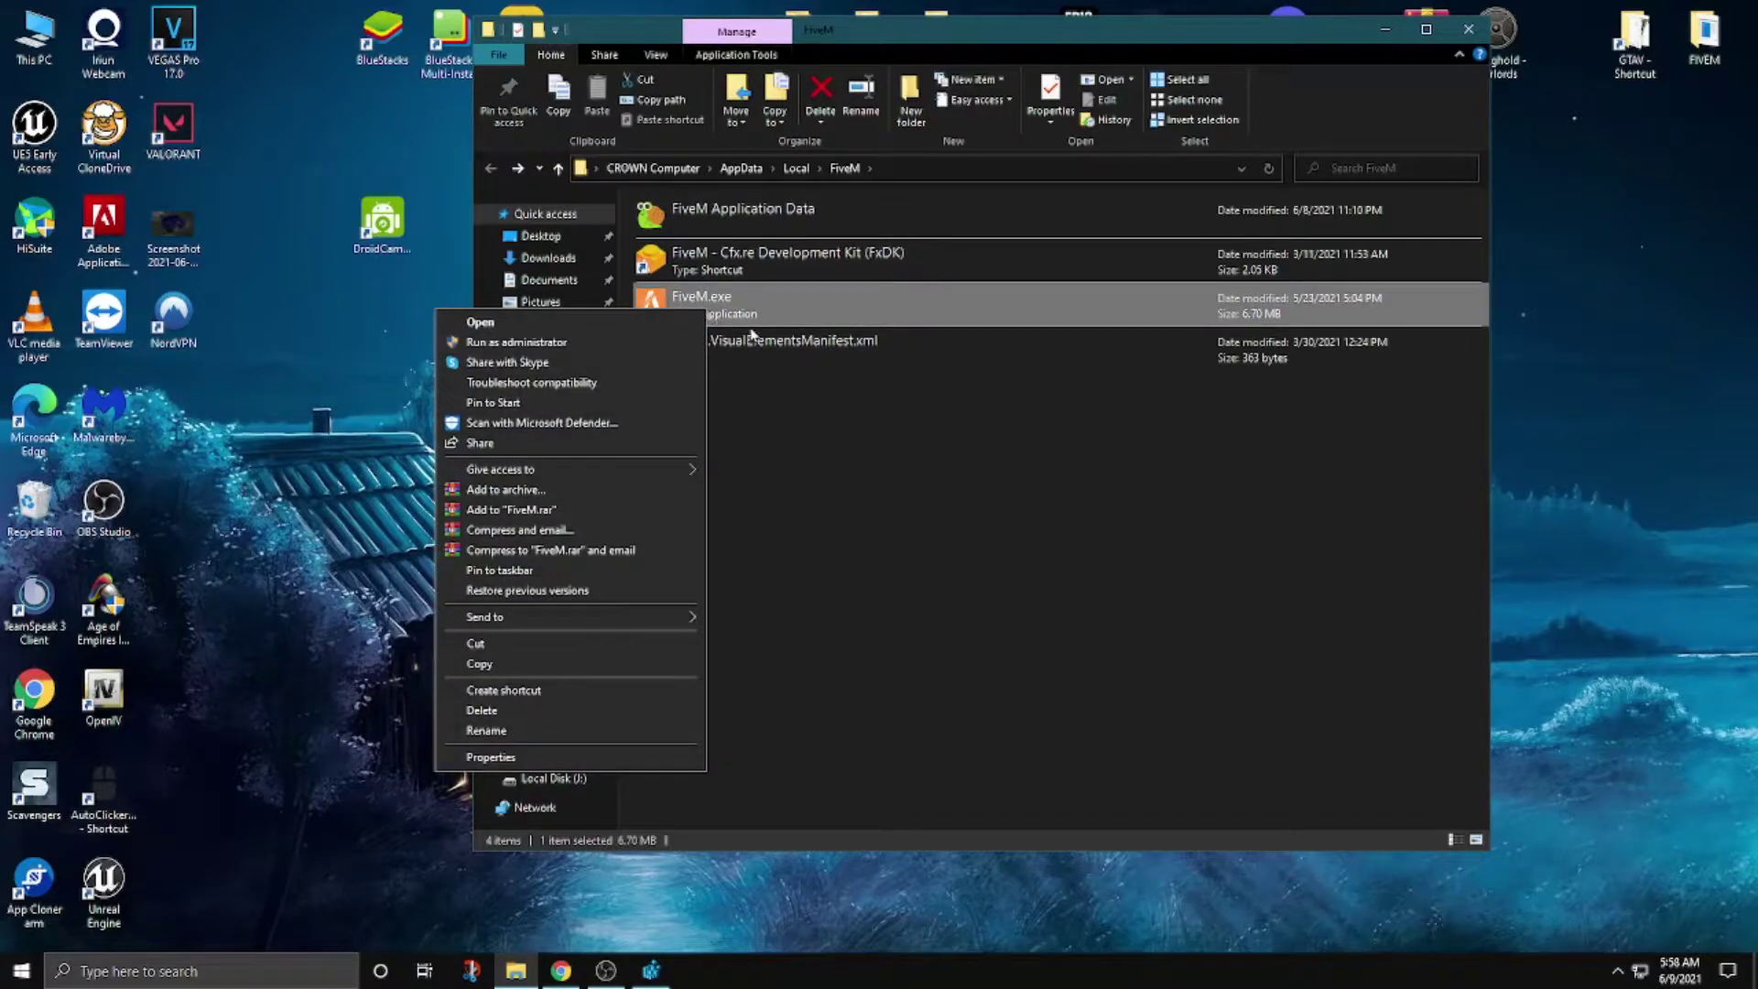
{"action": "left_click", "coordinate": [812, 431]}
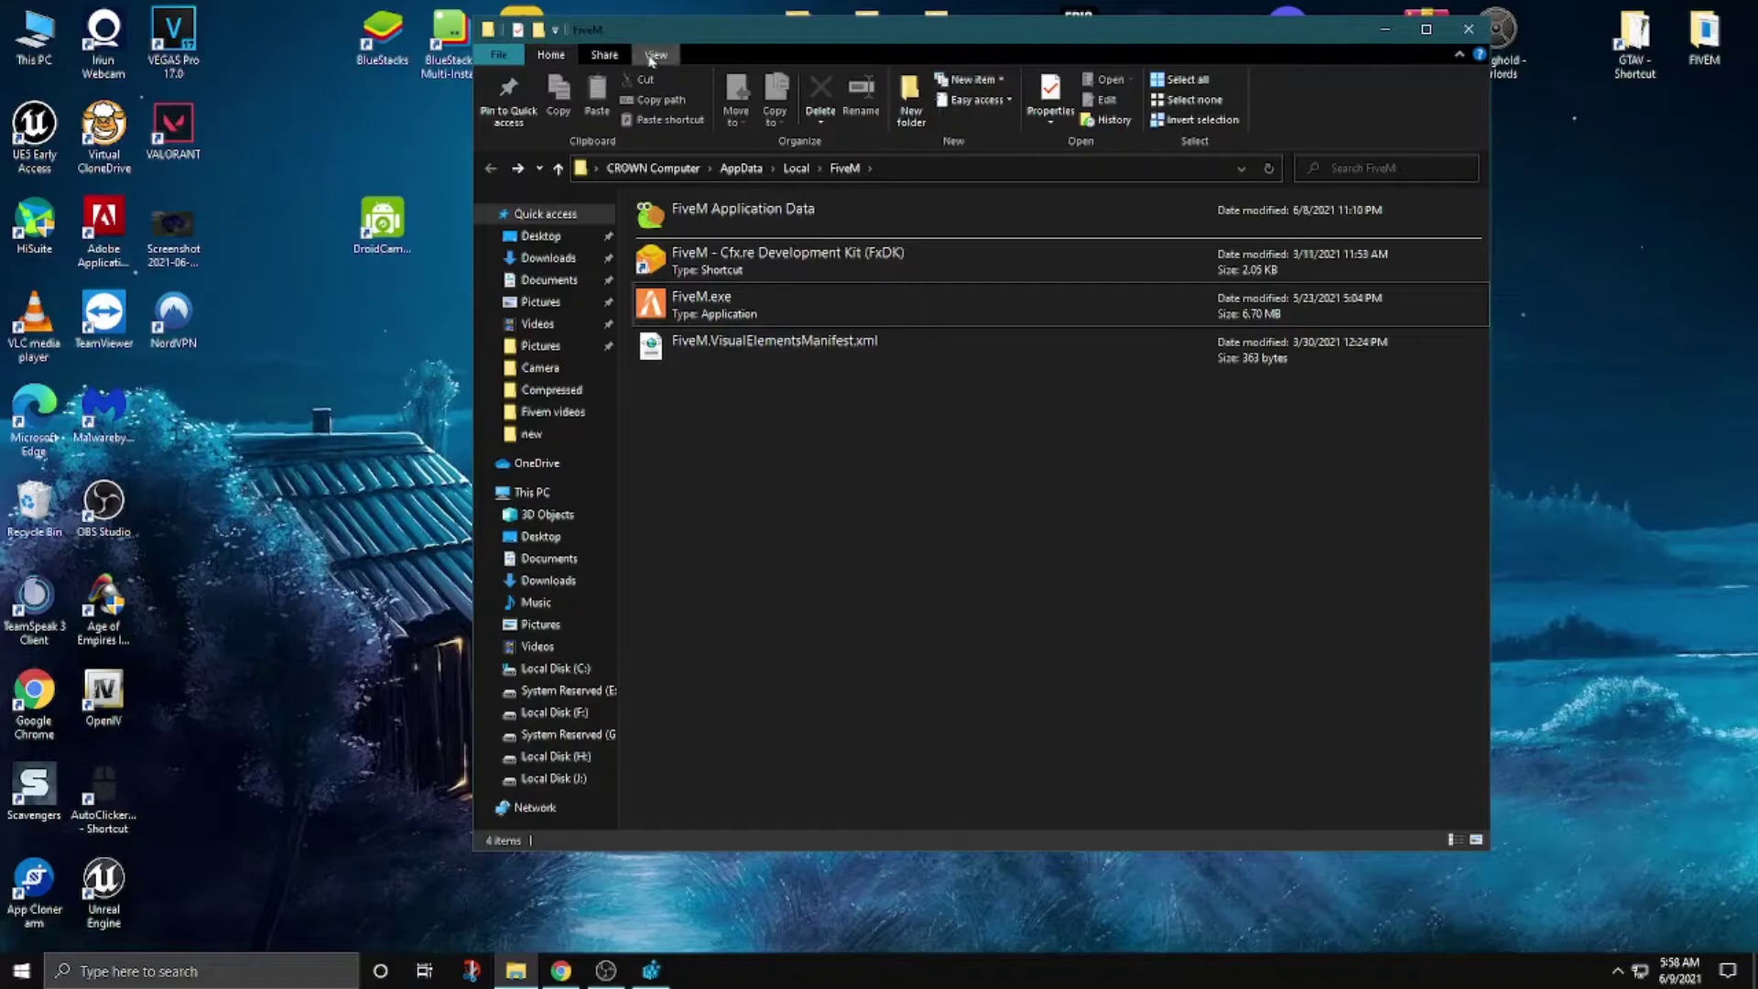
{"action": "left_click", "coordinate": [655, 55]}
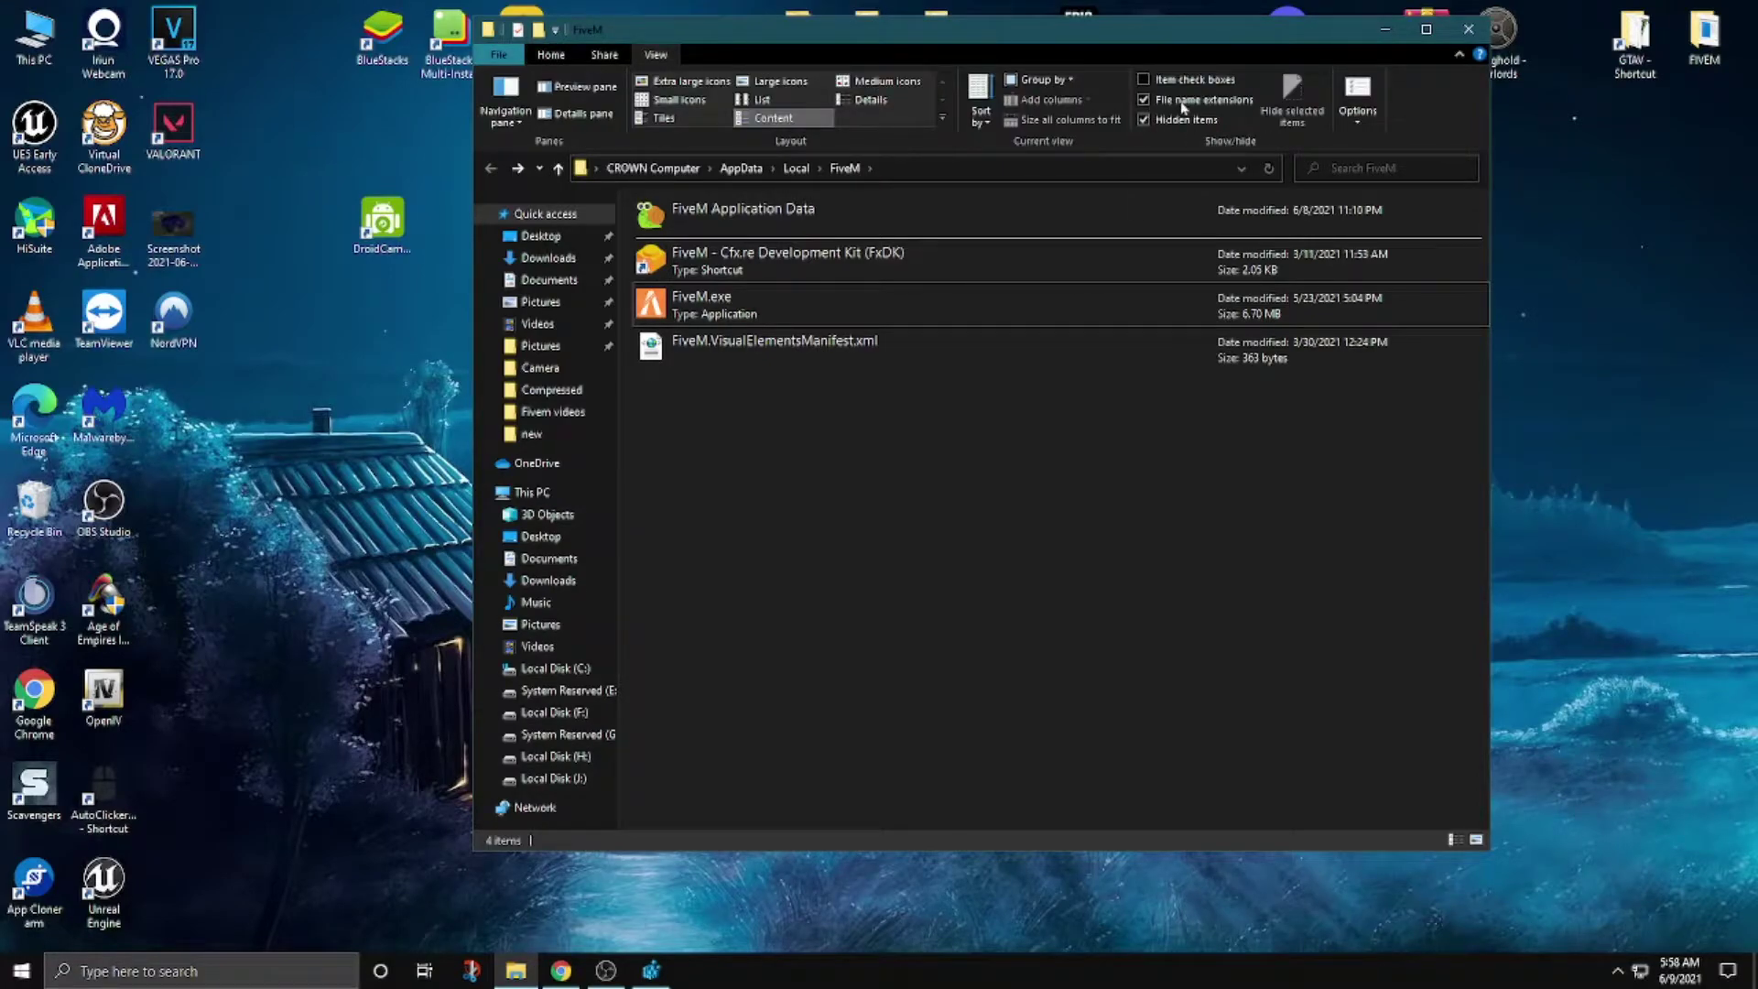
{"action": "left_click", "coordinate": [1144, 101]}
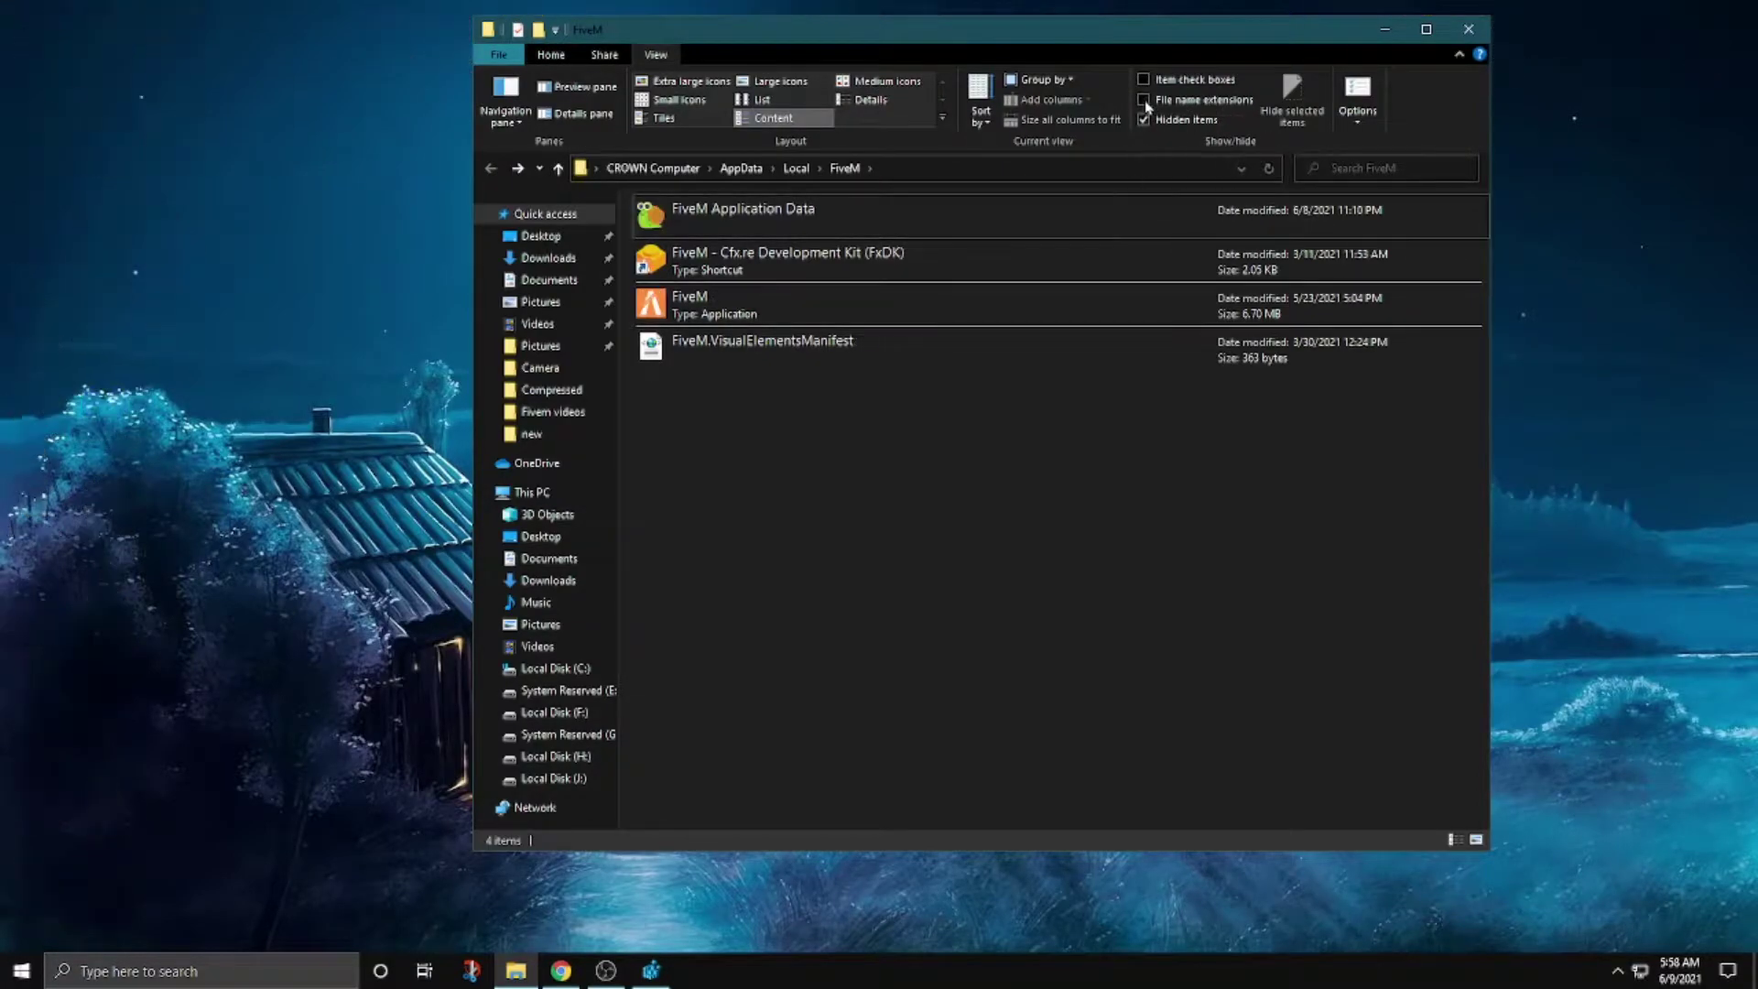
{"action": "left_click", "coordinate": [1145, 100]}
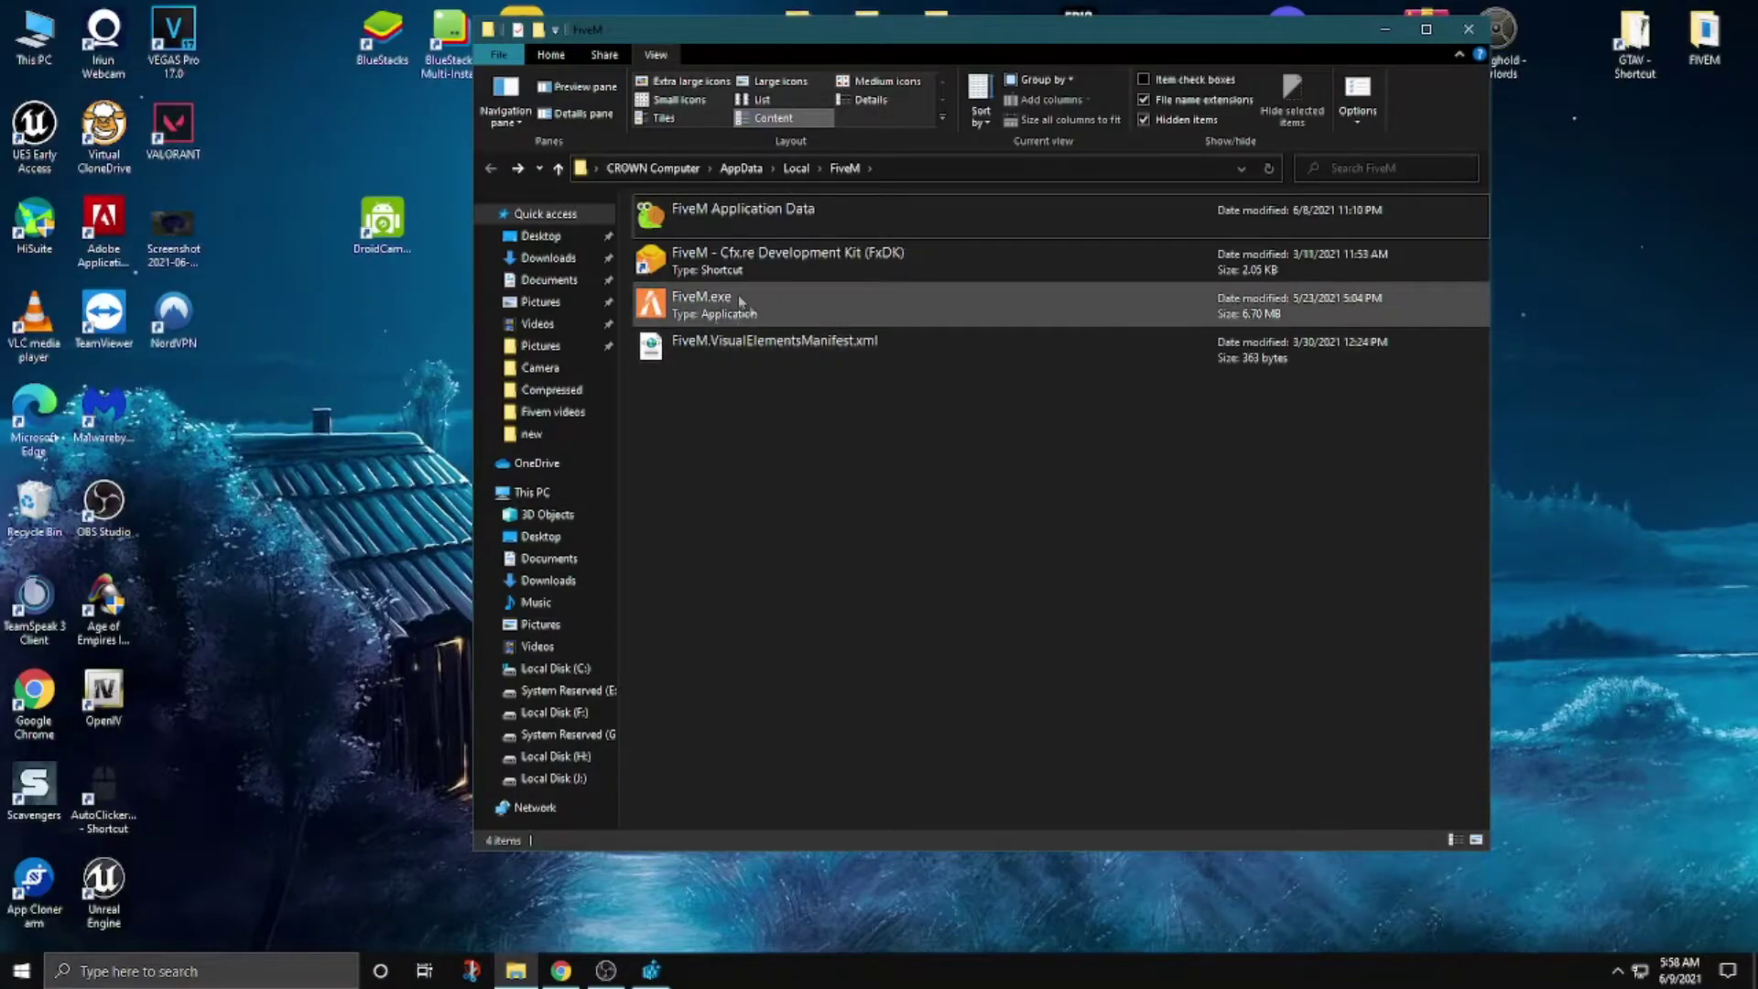
Copy the full file name FiveM.exe from its rename field and switch to Registry Editor.
{"action": "right_click", "coordinate": [700, 300]}
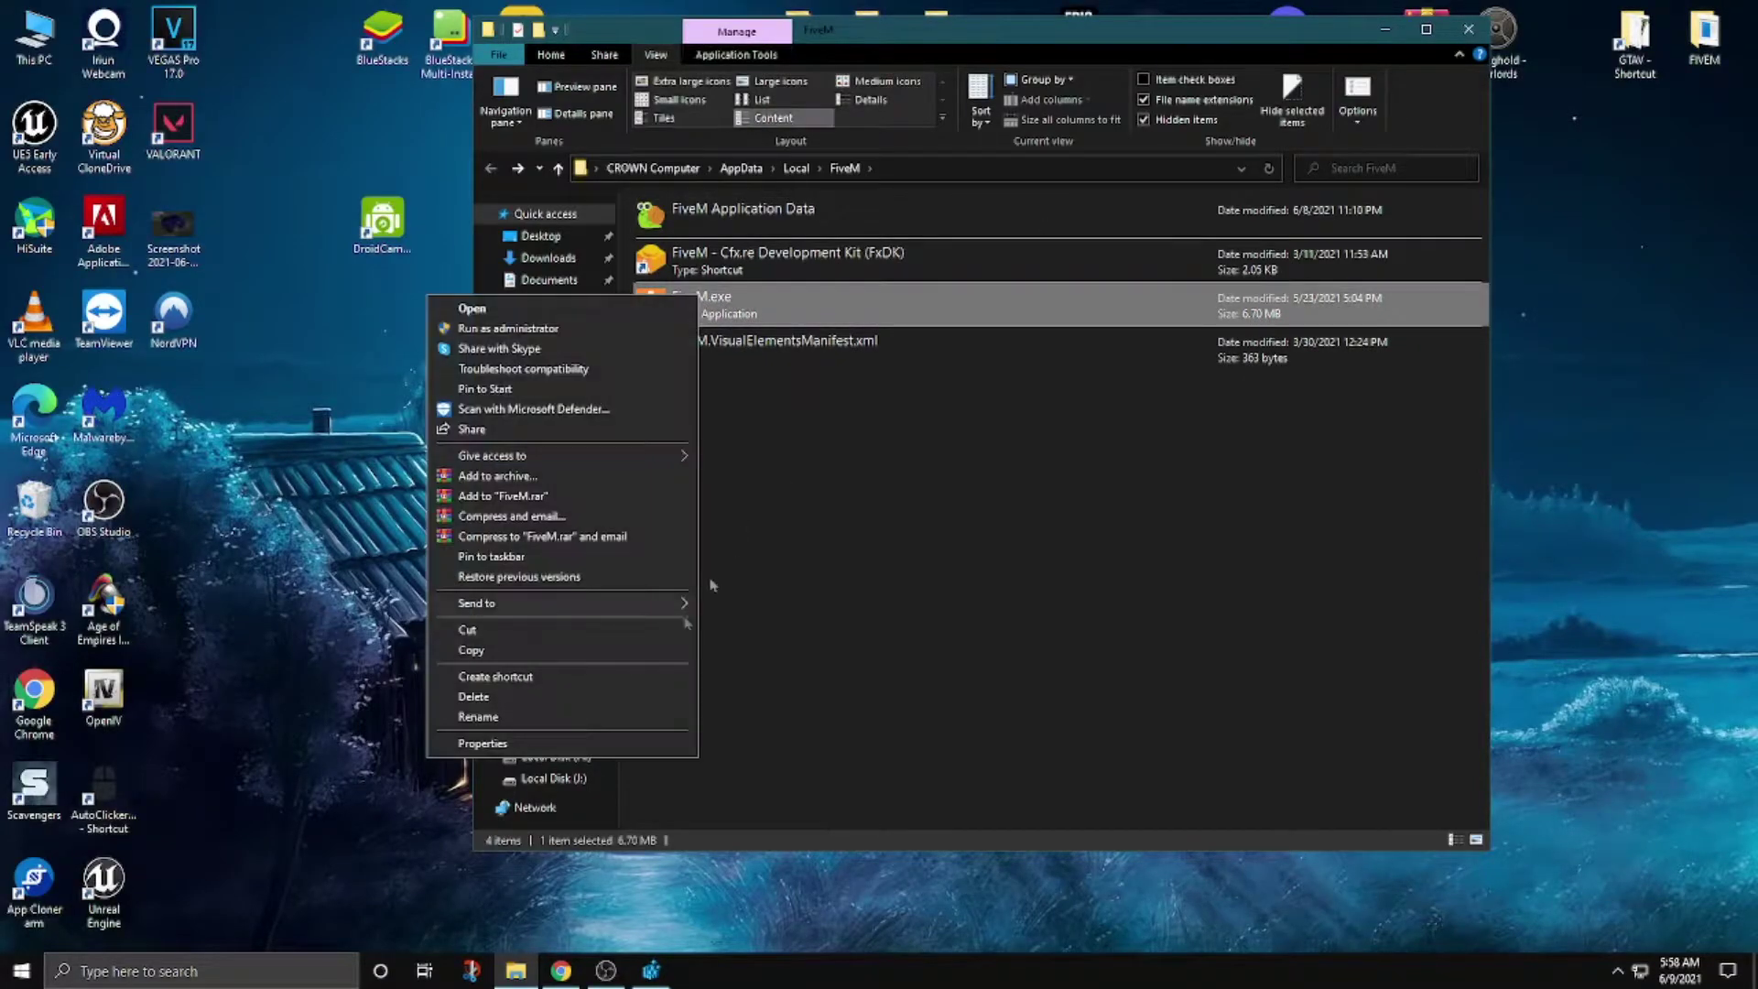
{"action": "left_click", "coordinate": [540, 719]}
{"action": "left_click_drag", "start_coordinate": [736, 297], "coordinate": [675, 298]}
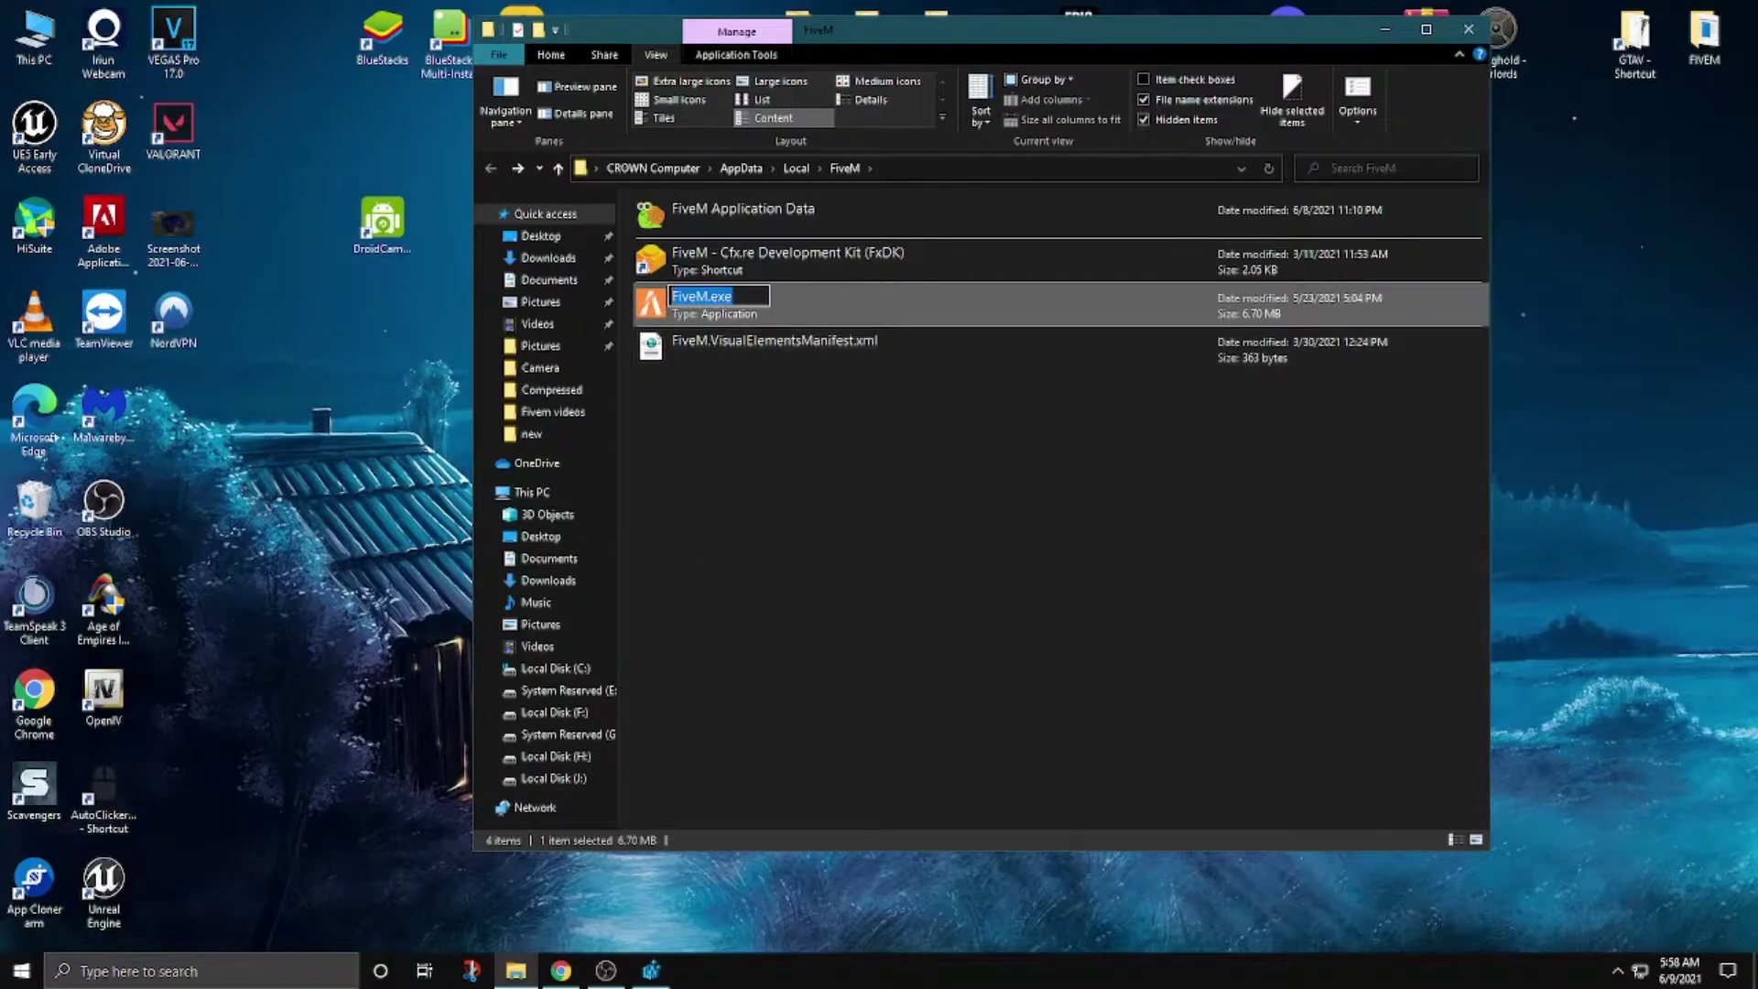
{"action": "right_click", "coordinate": [702, 297]}
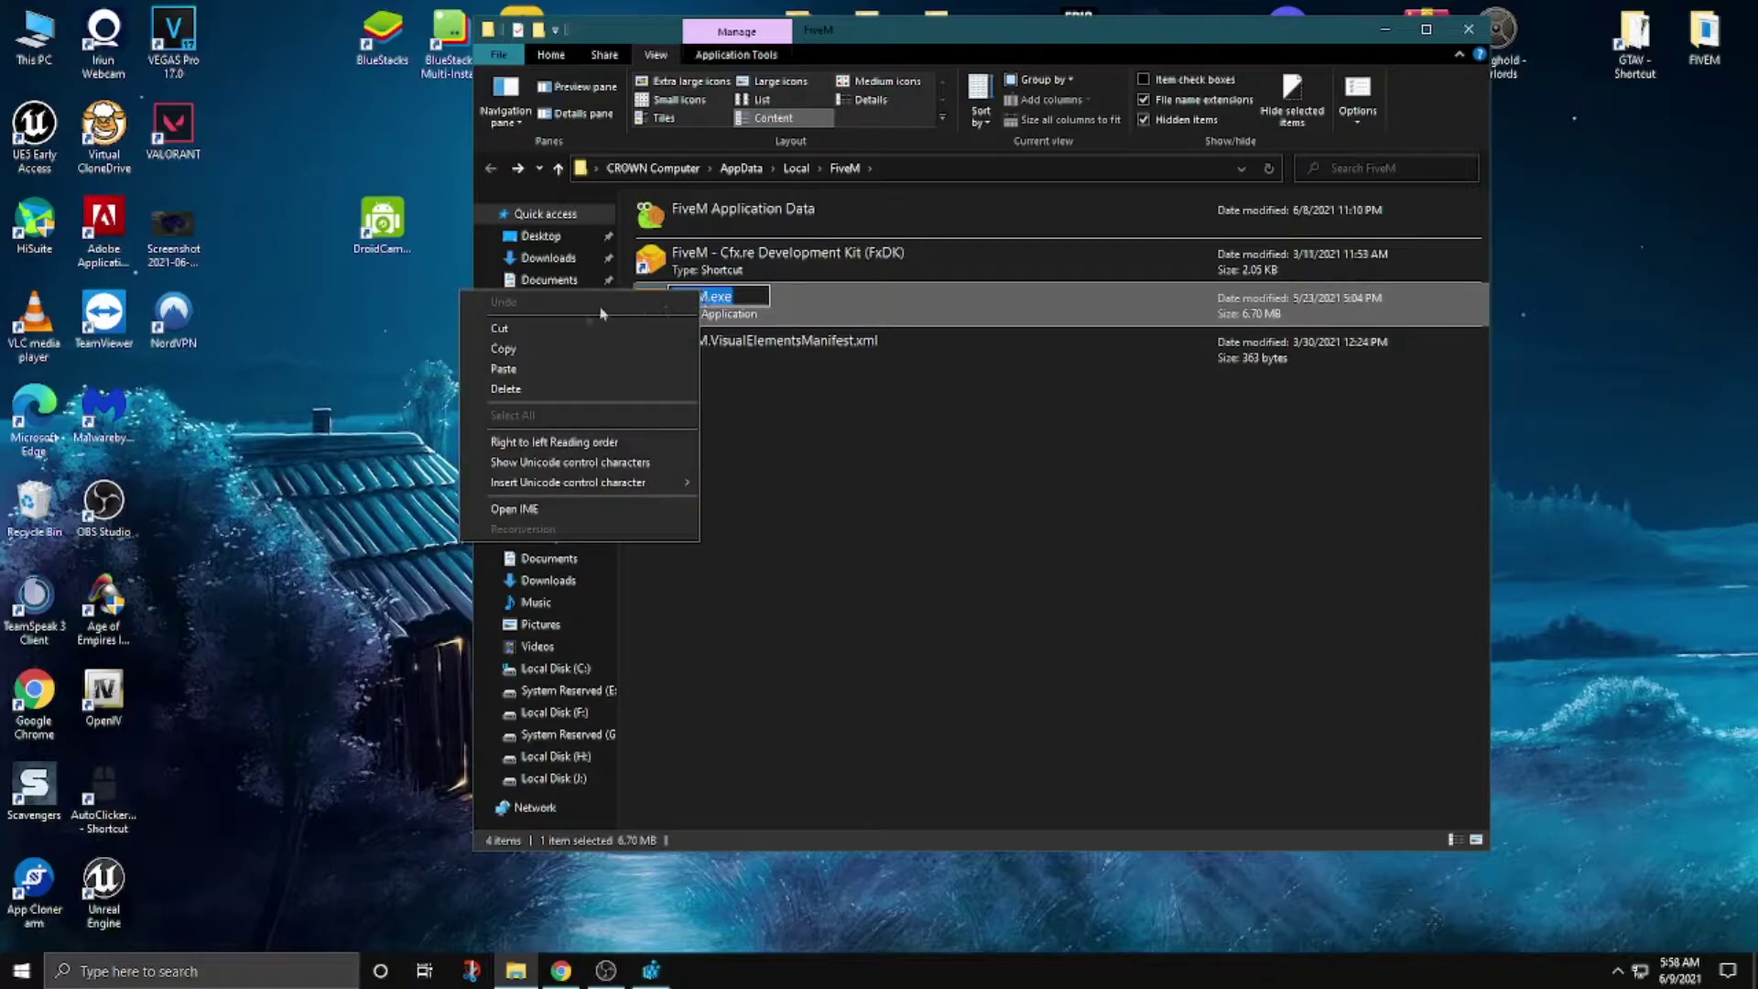
{"action": "left_click", "coordinate": [541, 348]}
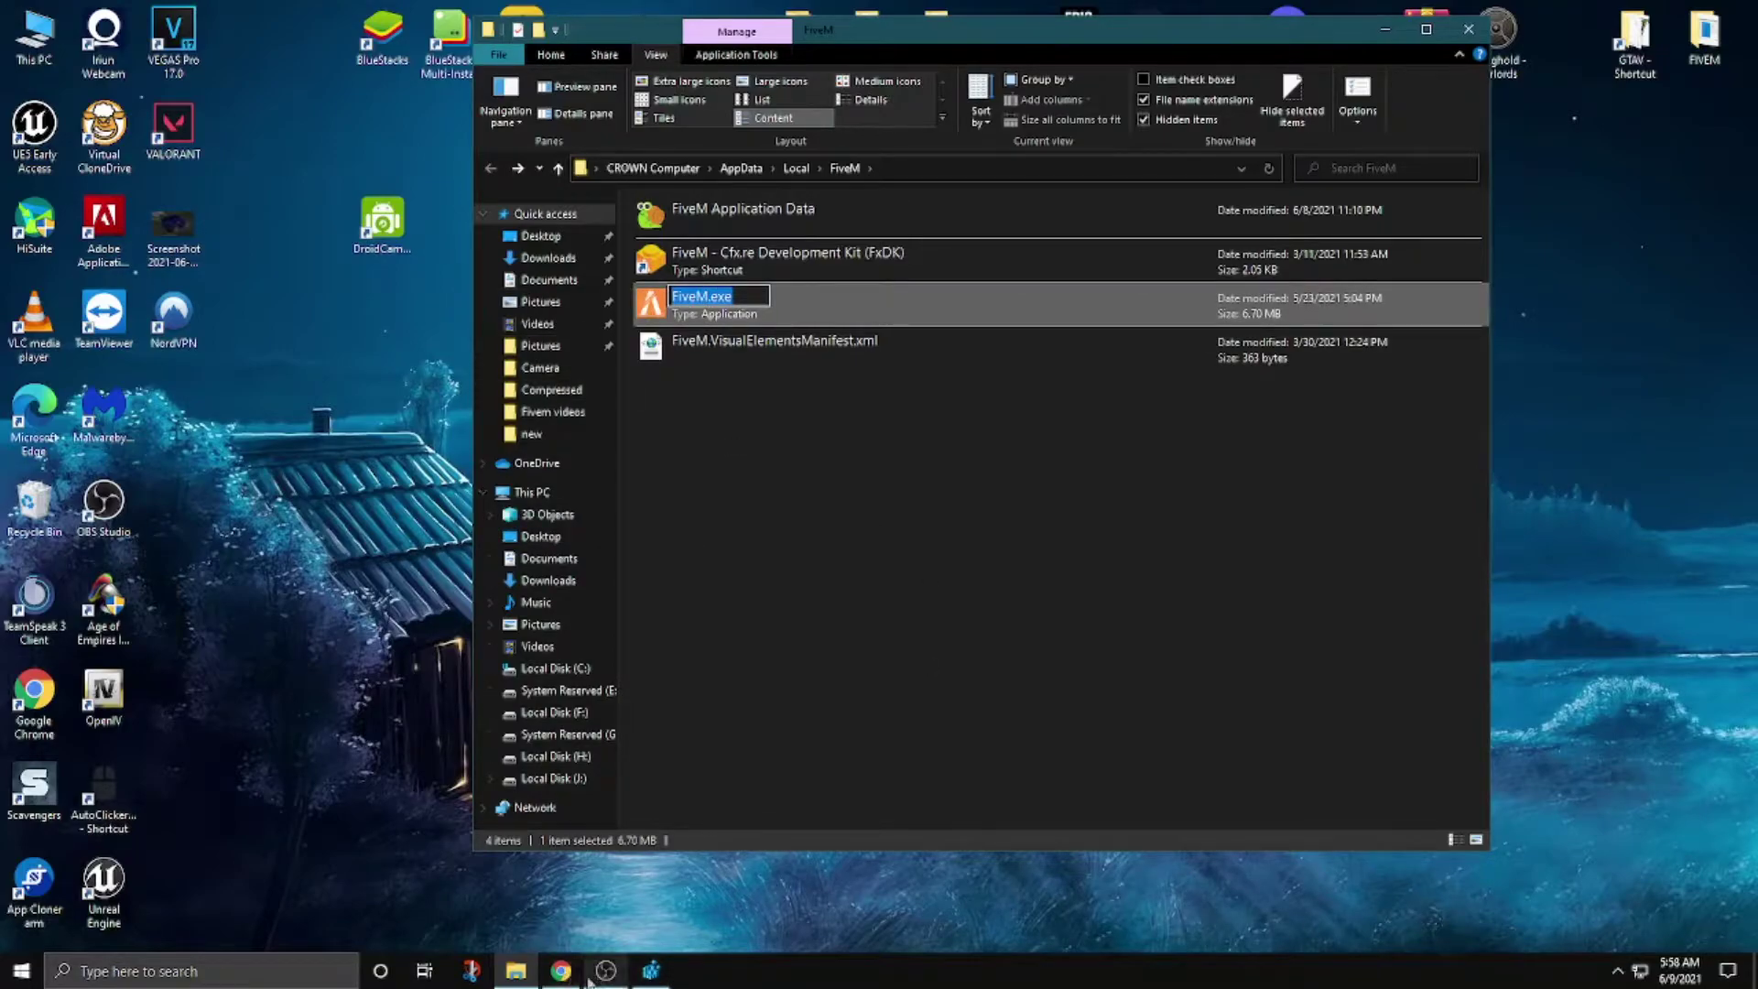
{"action": "left_click", "coordinate": [649, 971]}
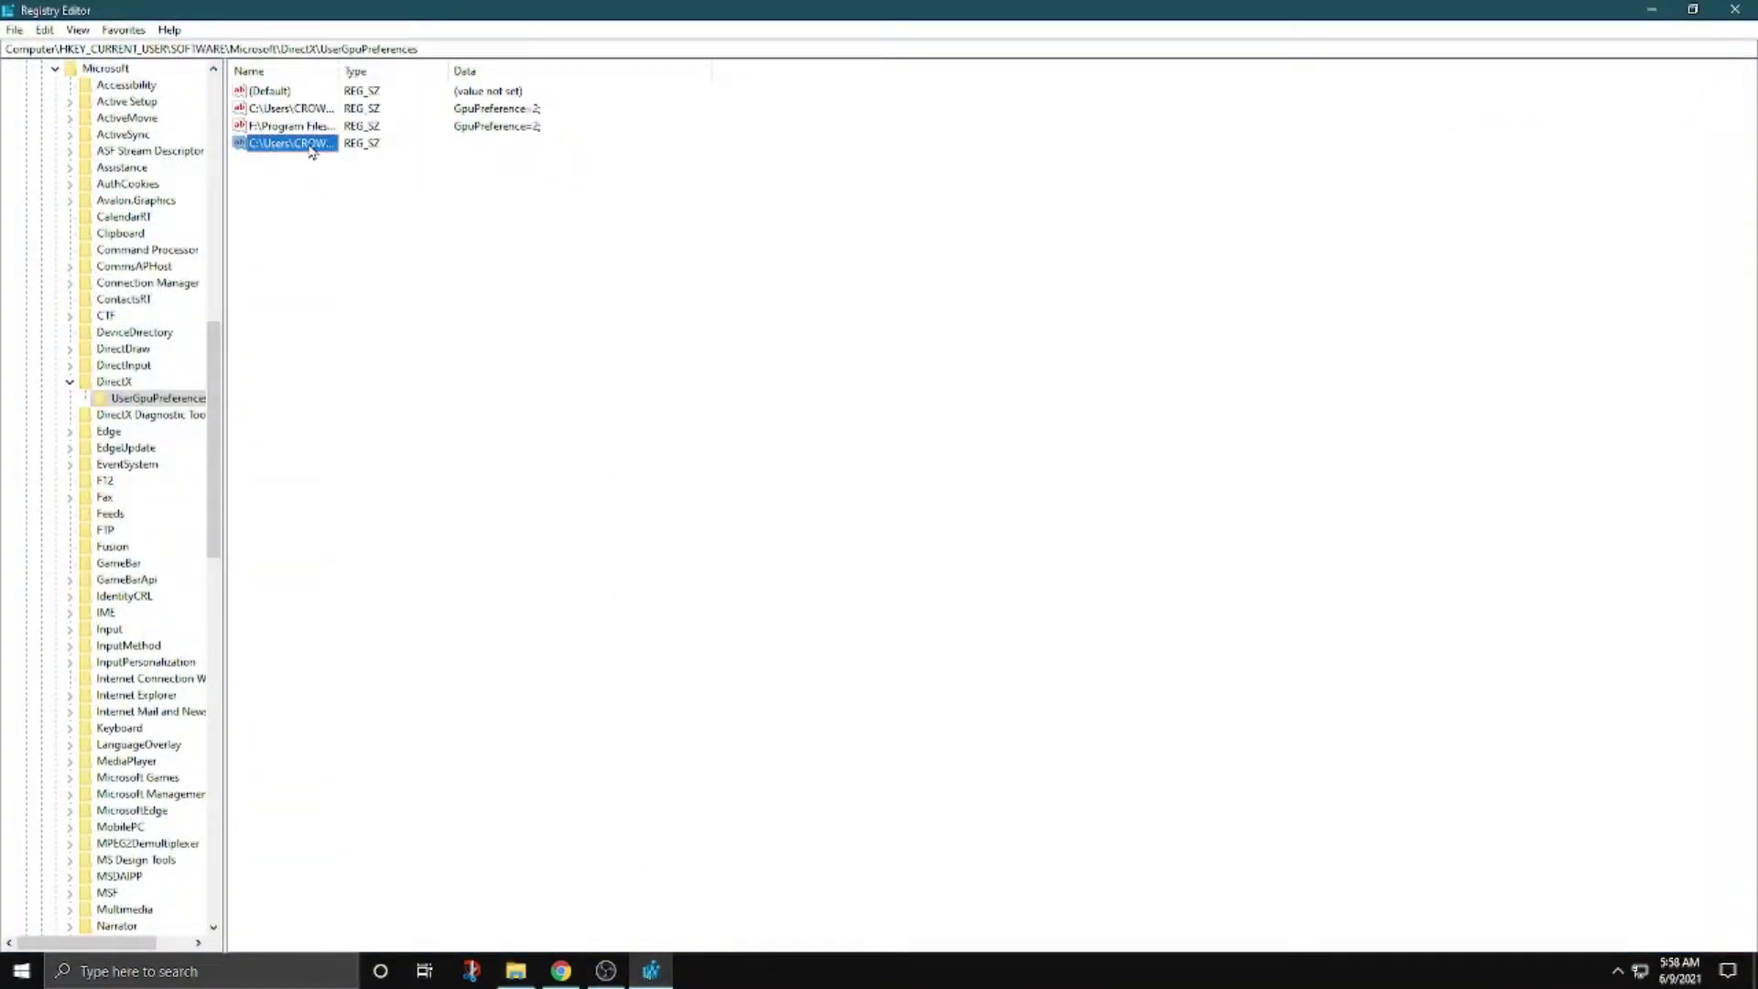
{"action": "right_click", "coordinate": [275, 144]}
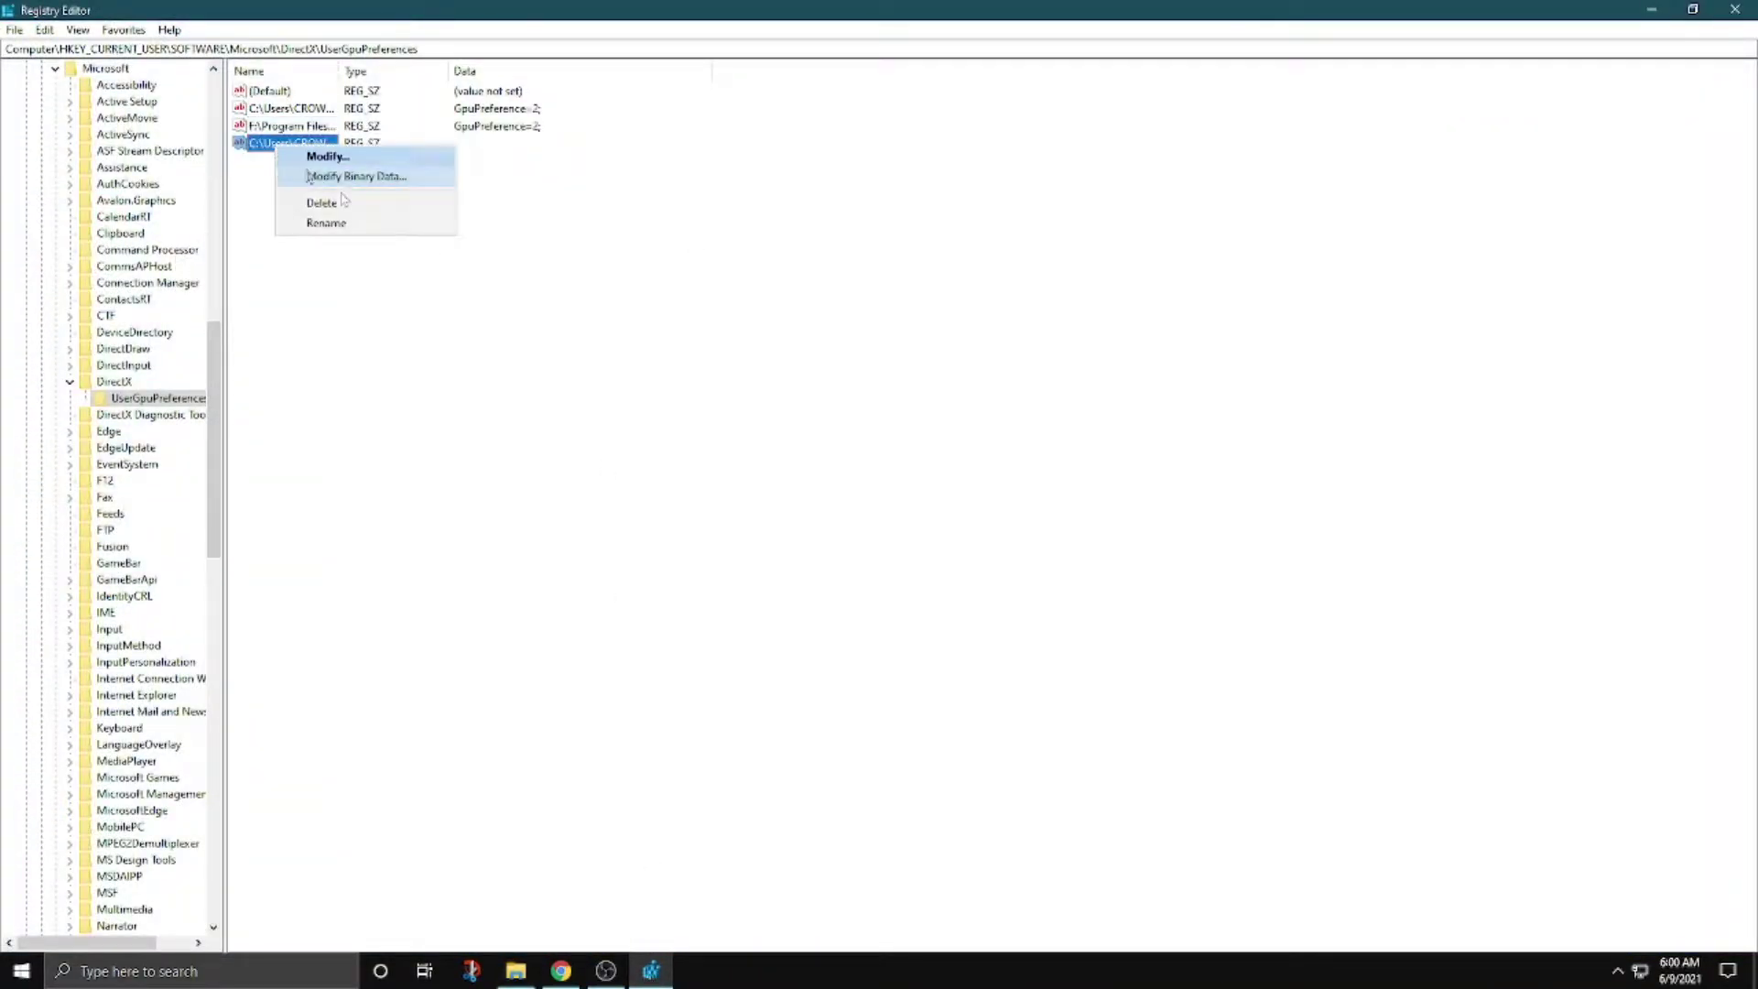
{"action": "left_click", "coordinate": [330, 222]}
{"action": "key", "text": "End"}
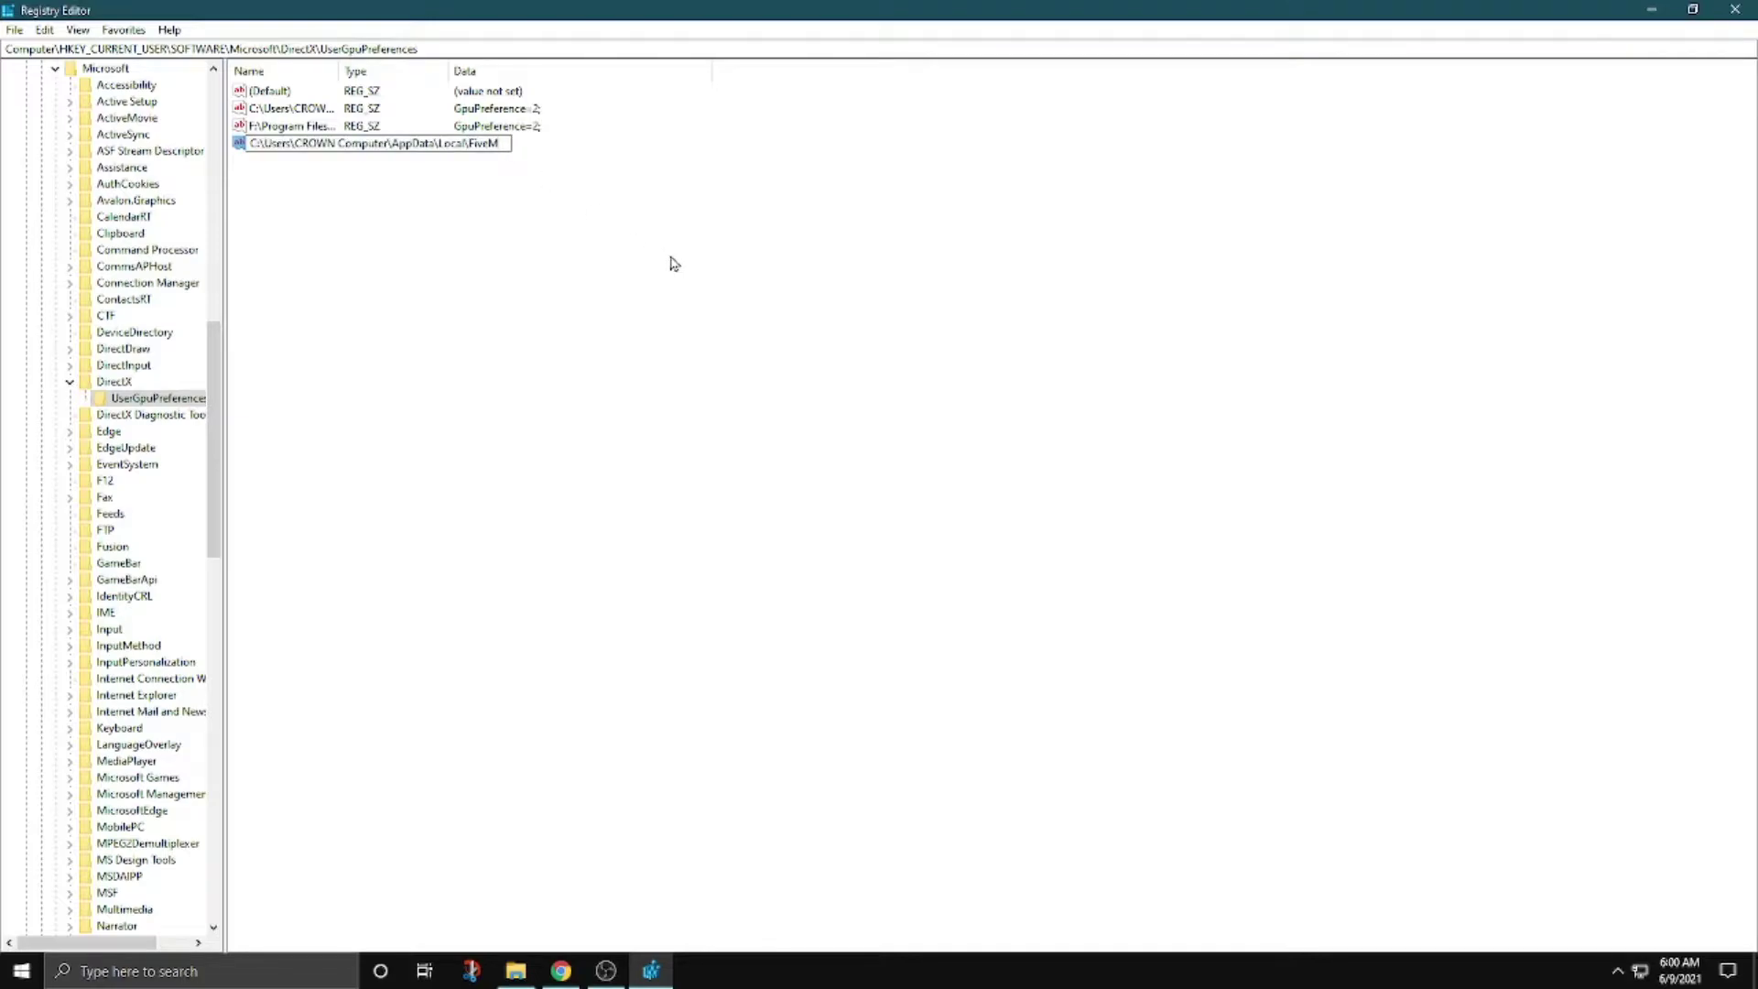
{"action": "key", "text": "ctrl+v"}
{"action": "left_click", "coordinate": [568, 172]}
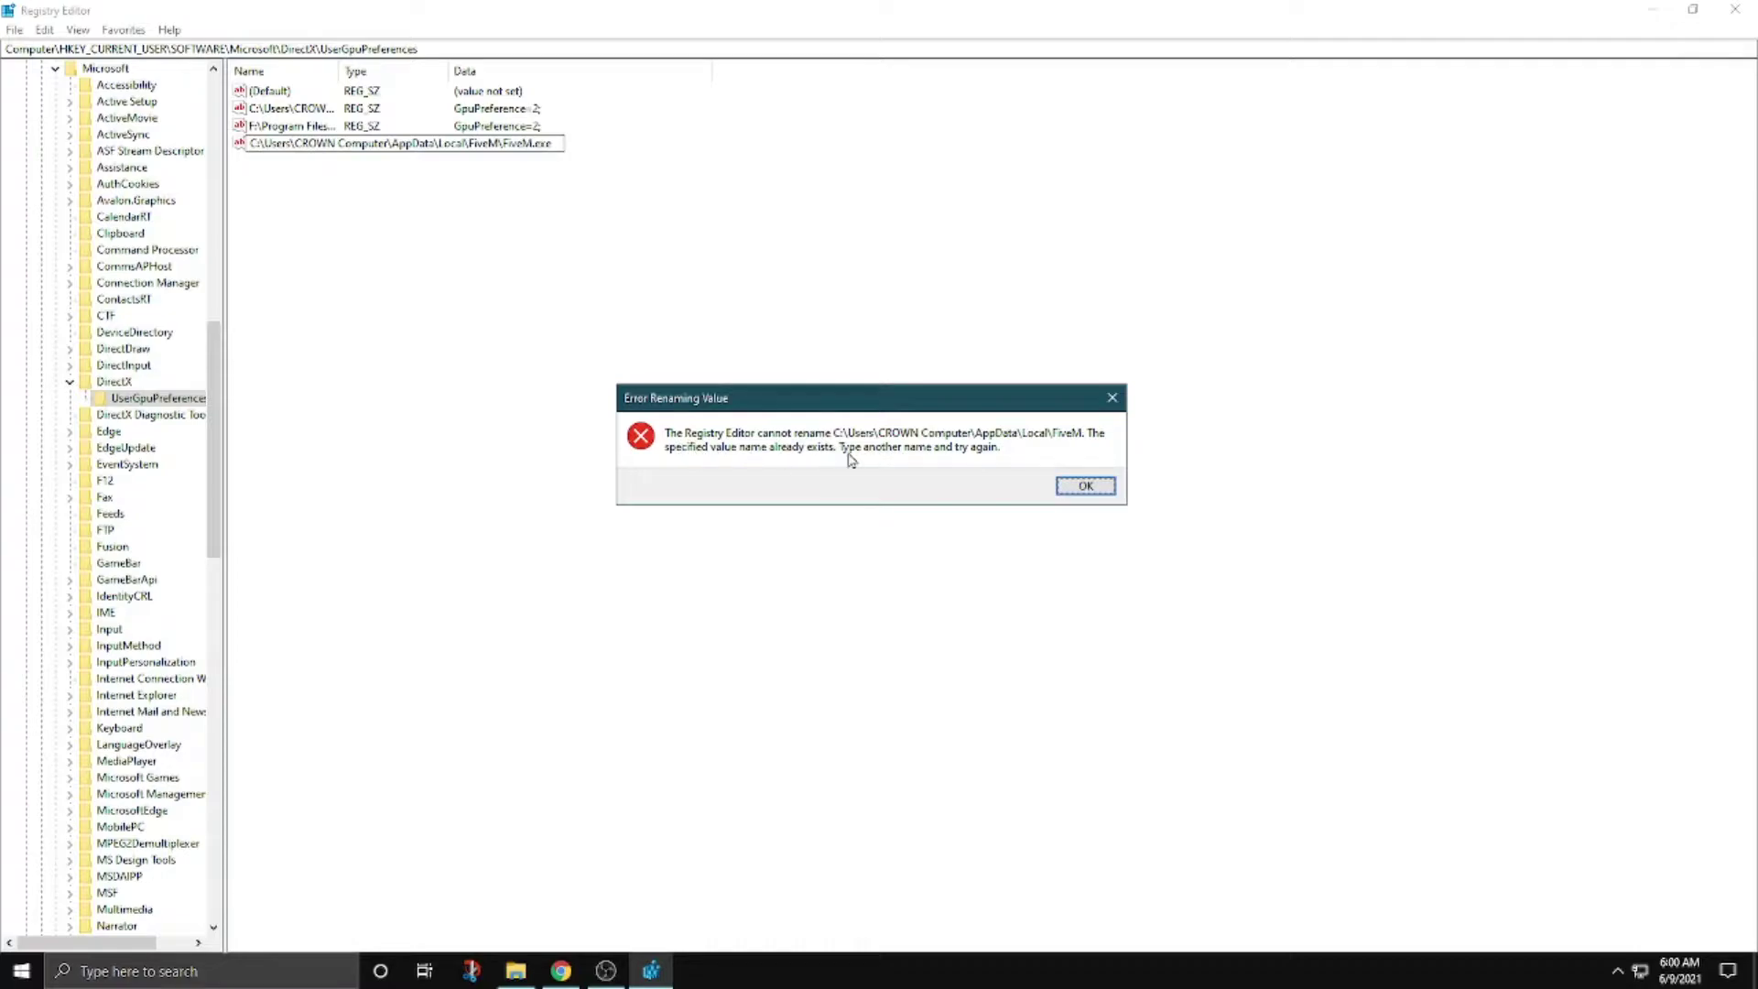
{"action": "left_click", "coordinate": [1080, 486]}
Check the existing FiveM.exe path value, cancelling its rename without changes.
{"action": "left_click", "coordinate": [301, 110]}
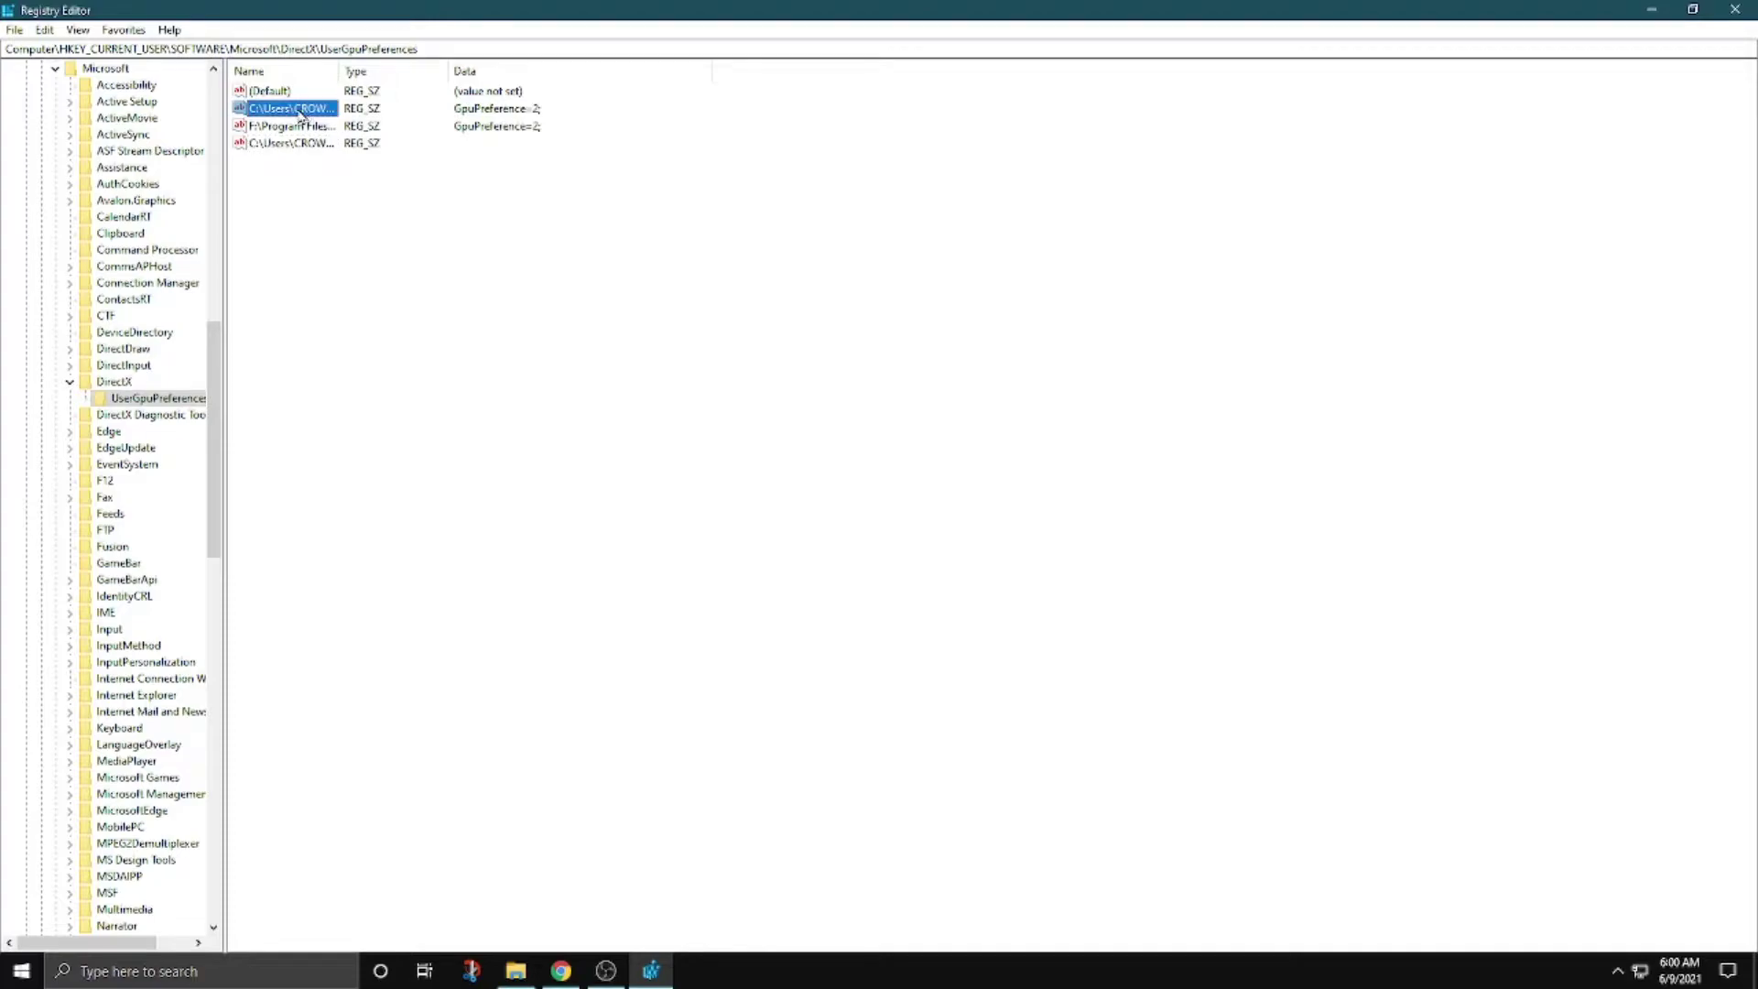
{"action": "right_click", "coordinate": [300, 112]}
{"action": "left_click", "coordinate": [357, 184]}
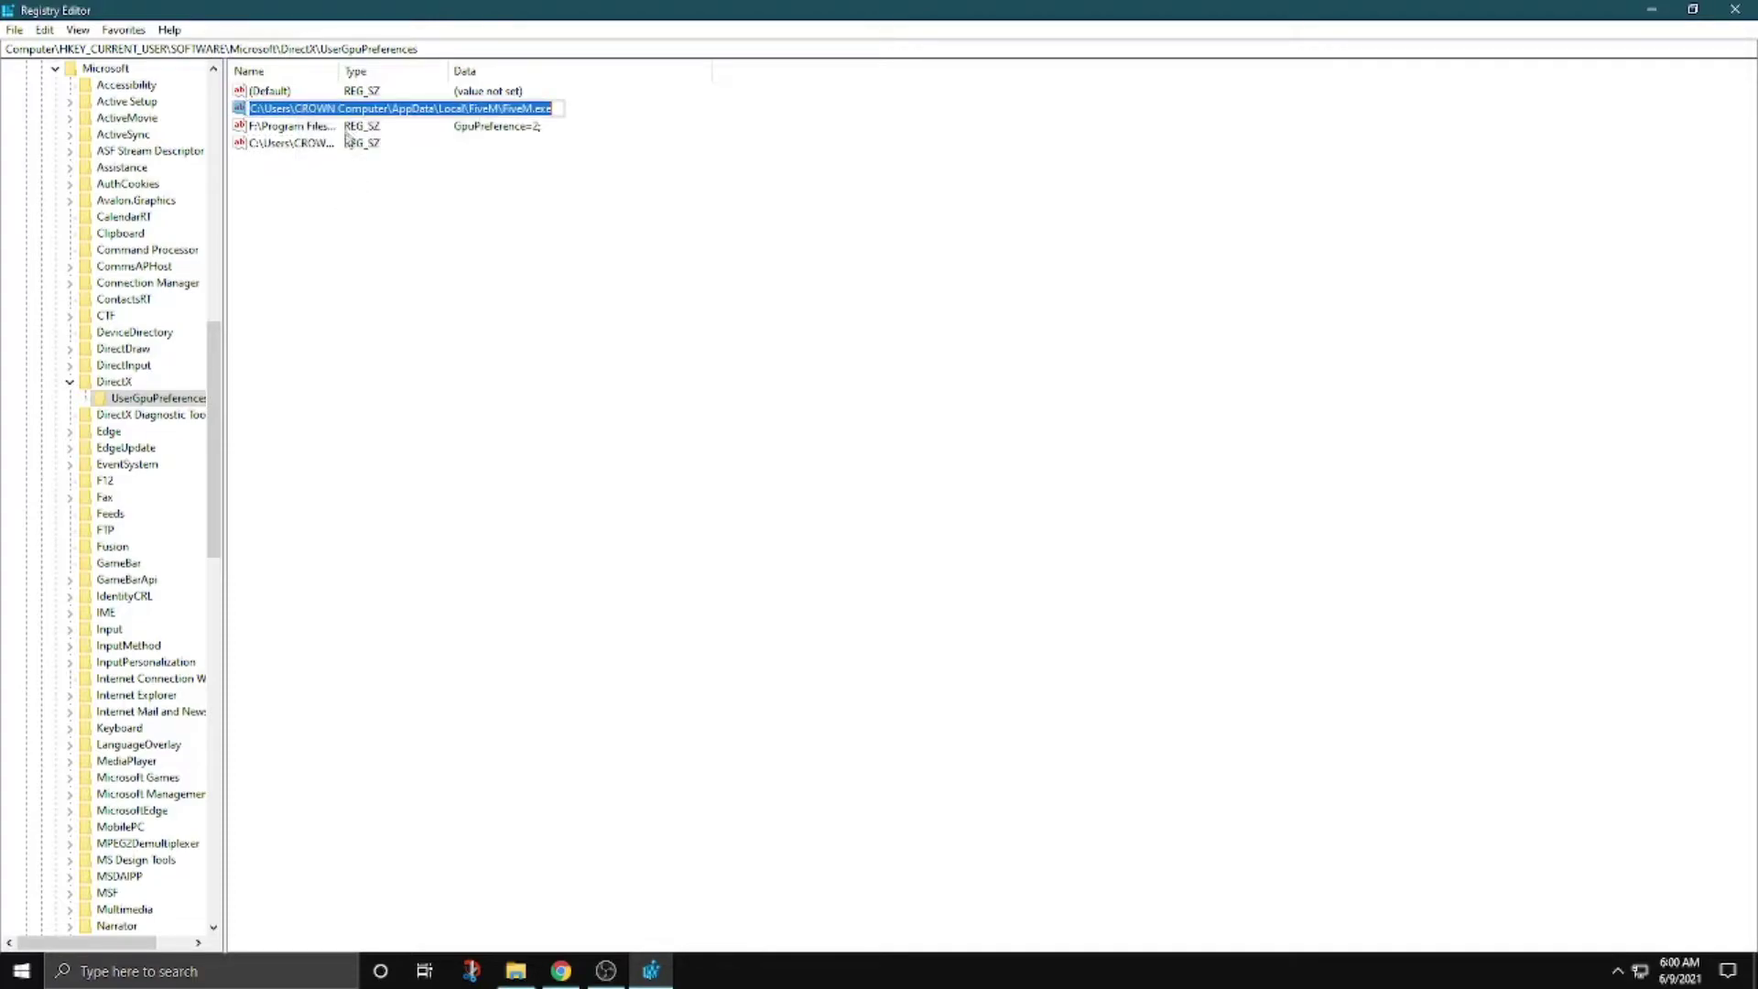
{"action": "key", "text": "Escape"}
{"action": "left_click", "coordinate": [285, 111]}
{"action": "key", "text": "Escape"}
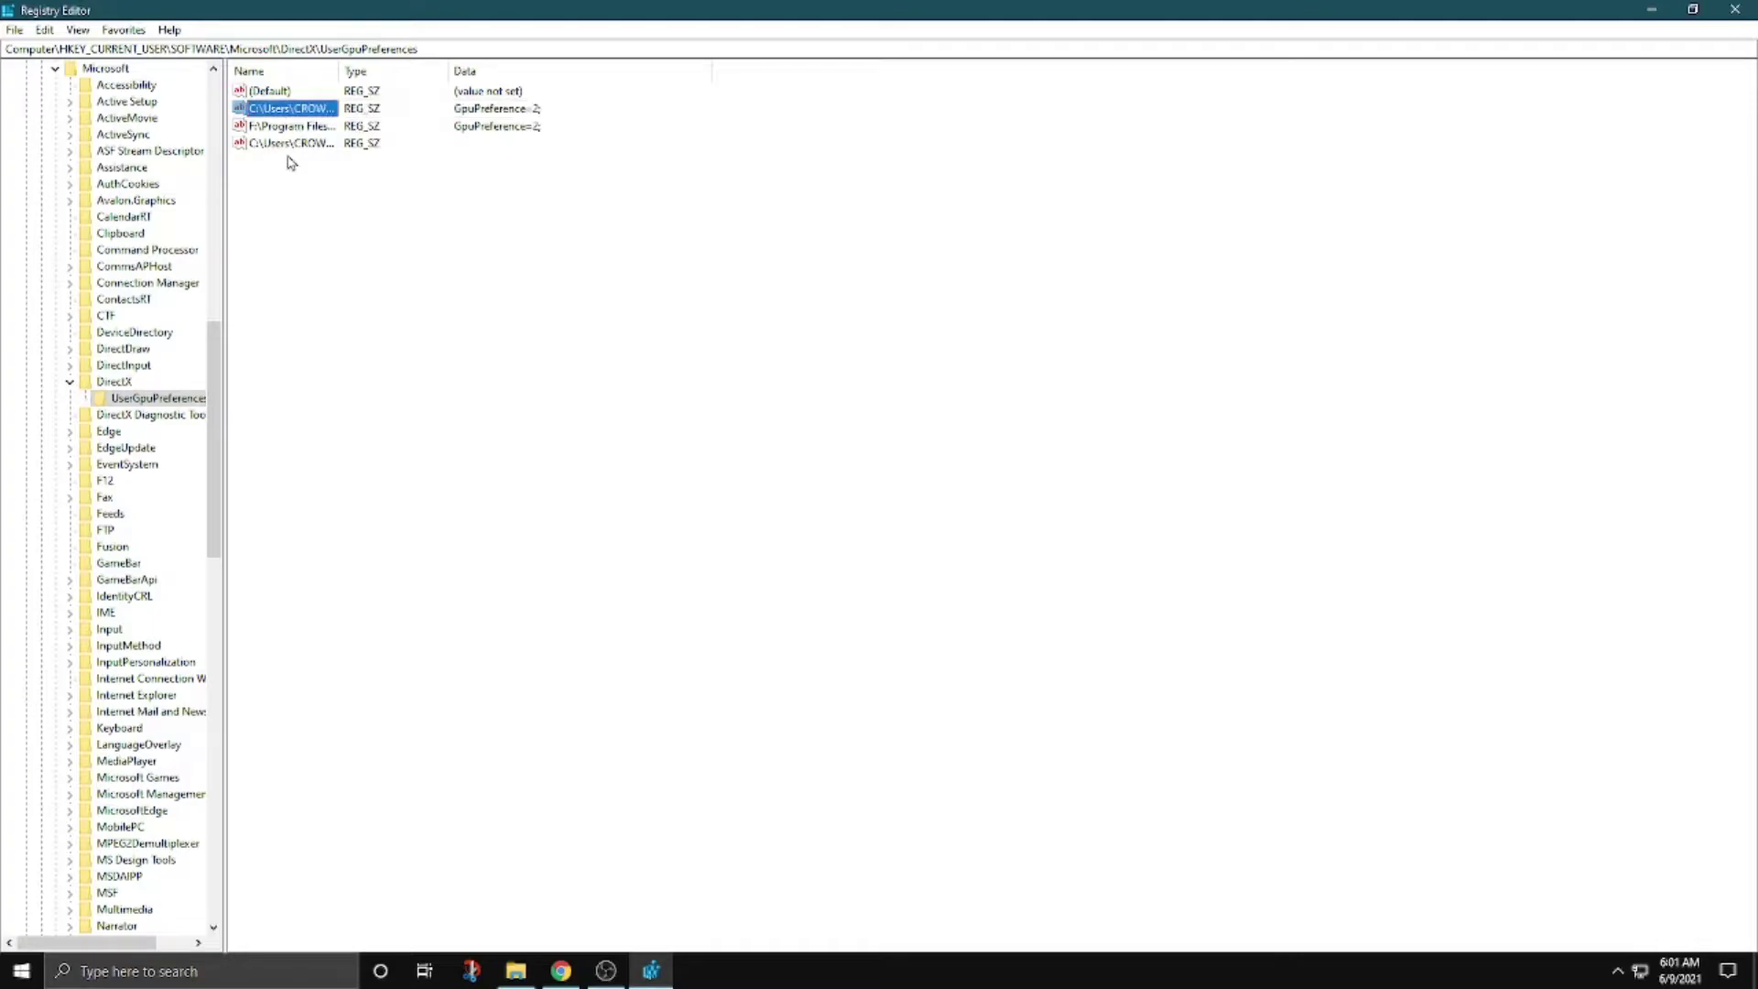
{"action": "left_click", "coordinate": [366, 220]}
Delete the extra fourth value under UserGpuPreferences and select the FiveM.exe value.
{"action": "left_click", "coordinate": [303, 145]}
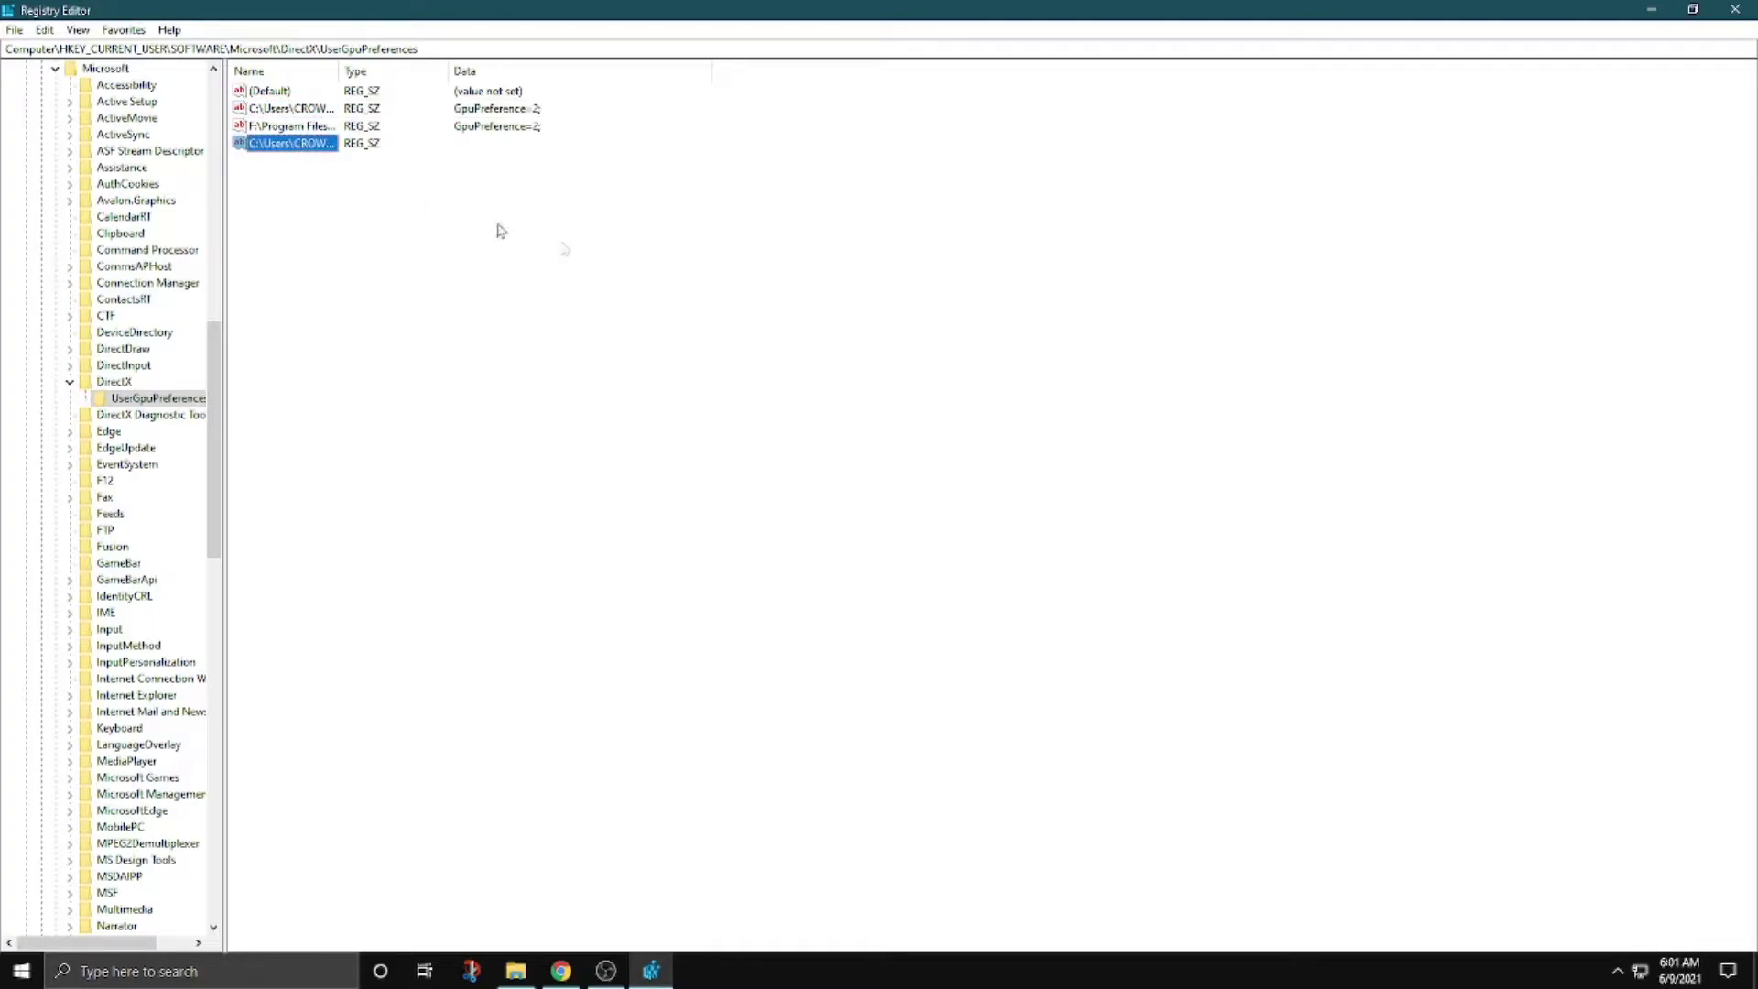
{"action": "key", "text": "Delete"}
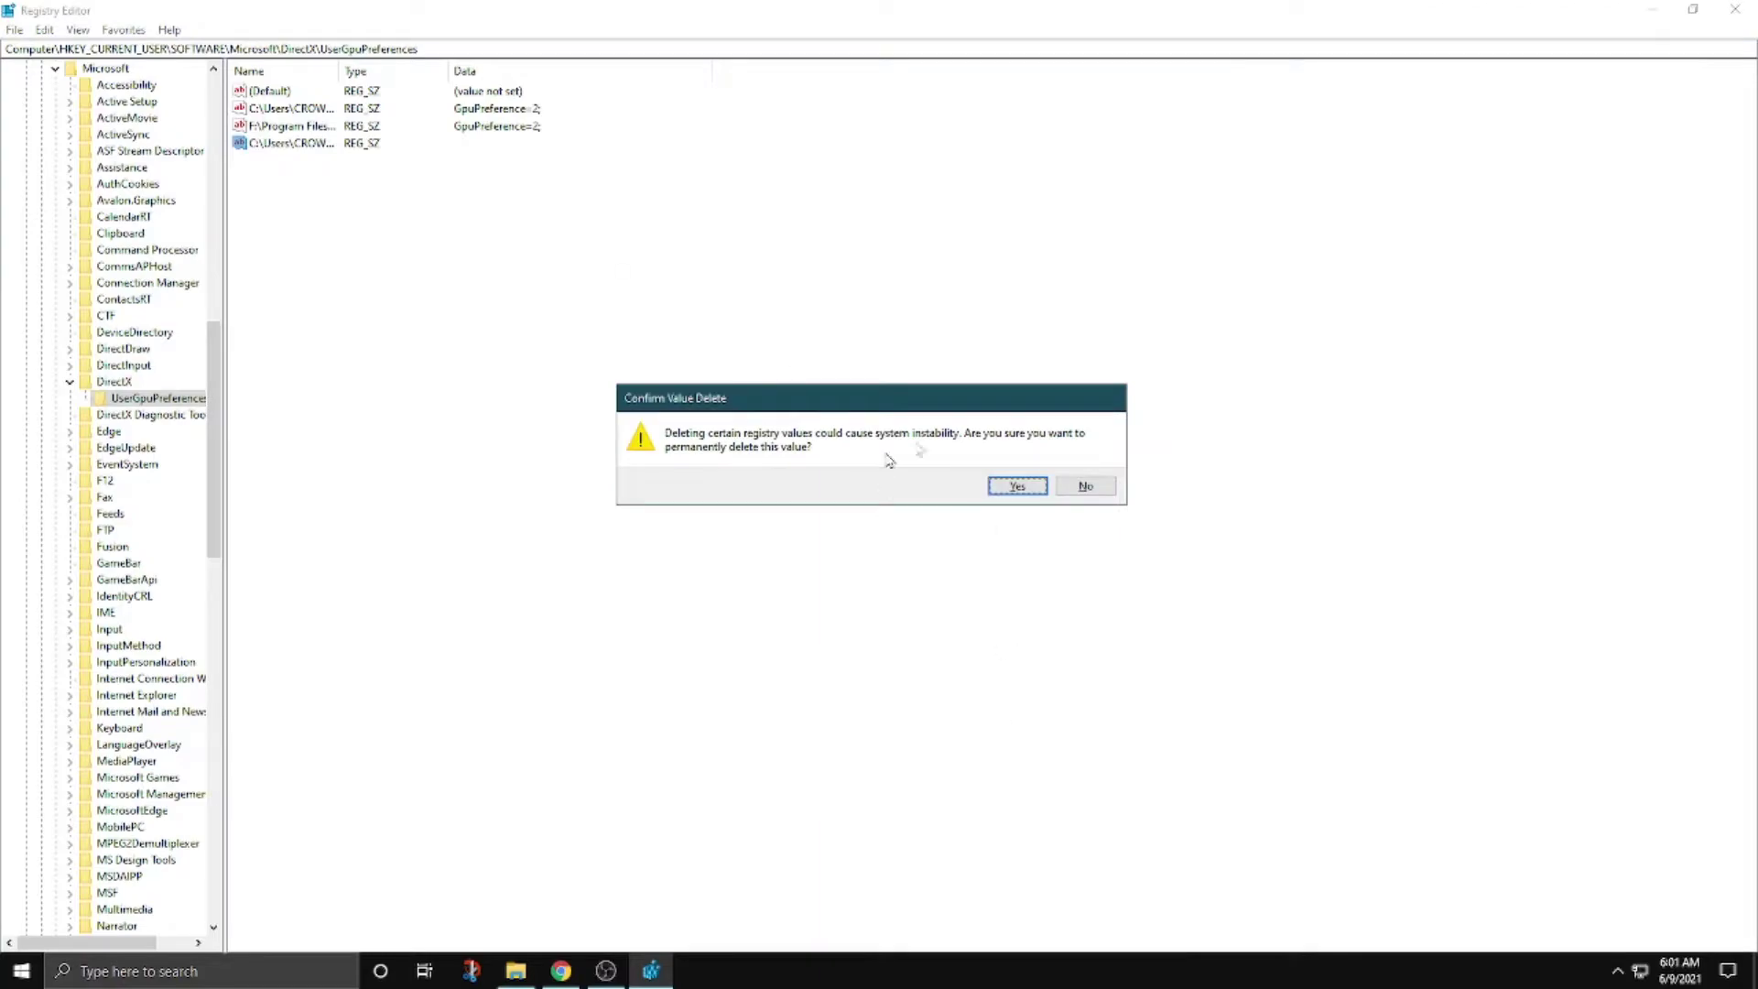
{"action": "left_click", "coordinate": [1012, 485]}
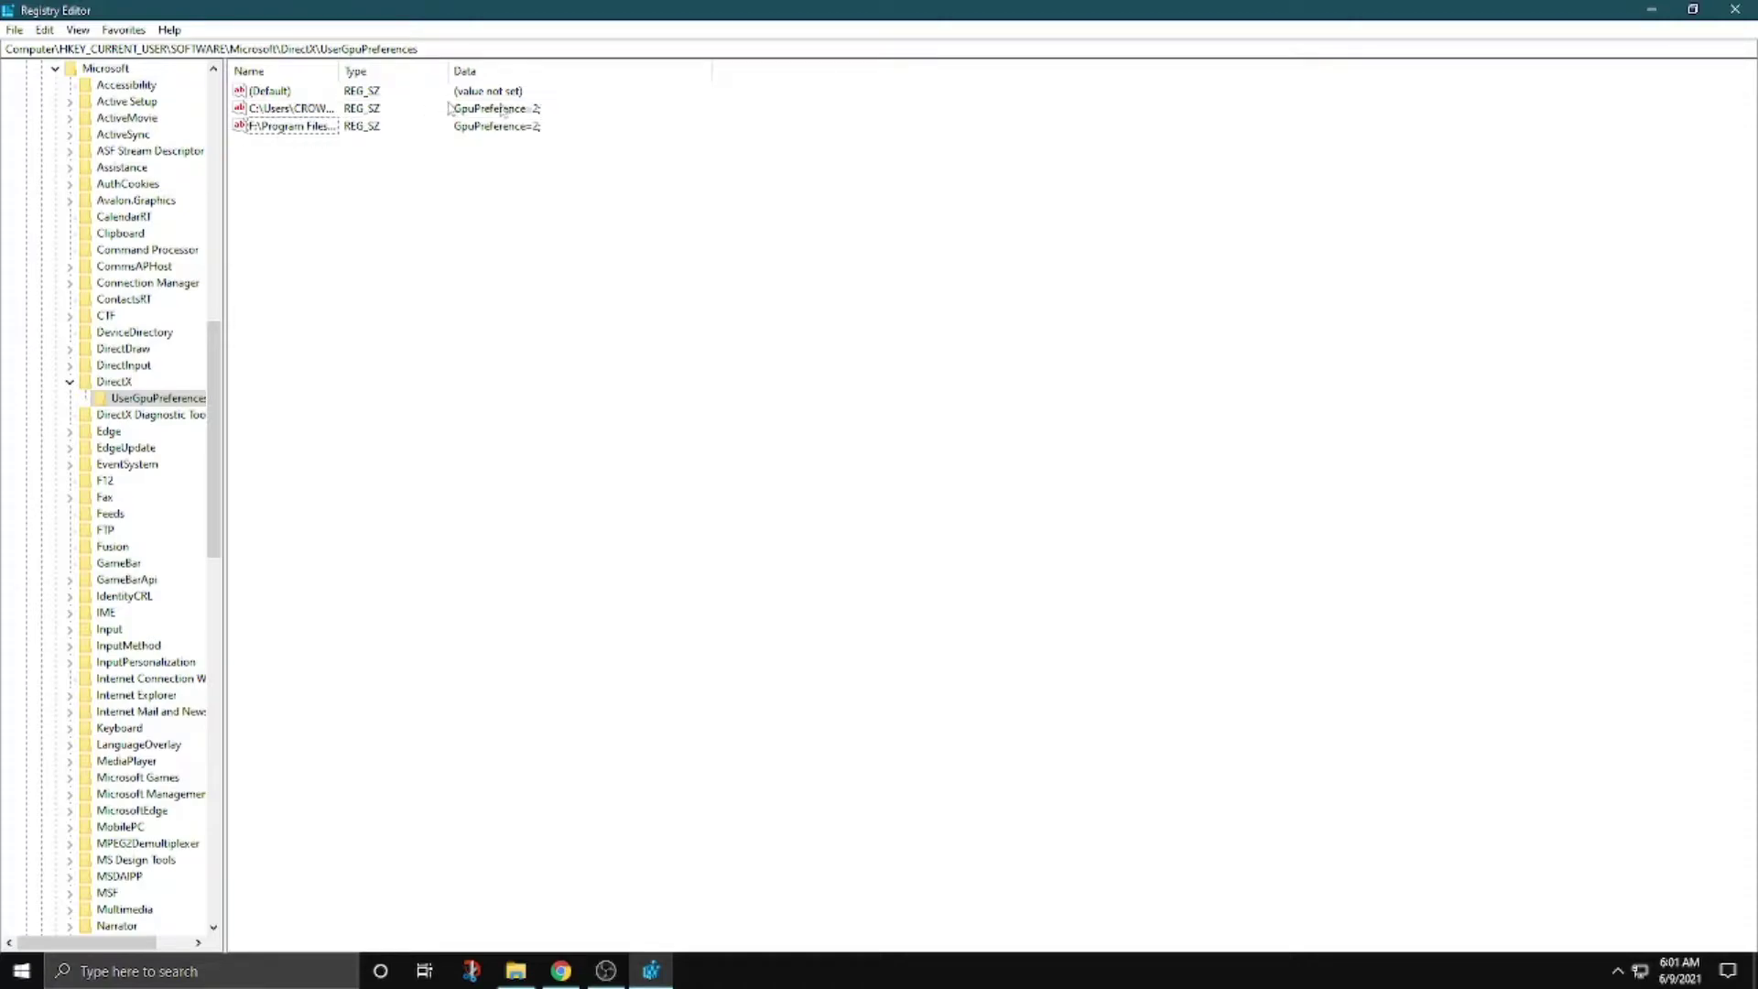
{"action": "left_click", "coordinate": [314, 112]}
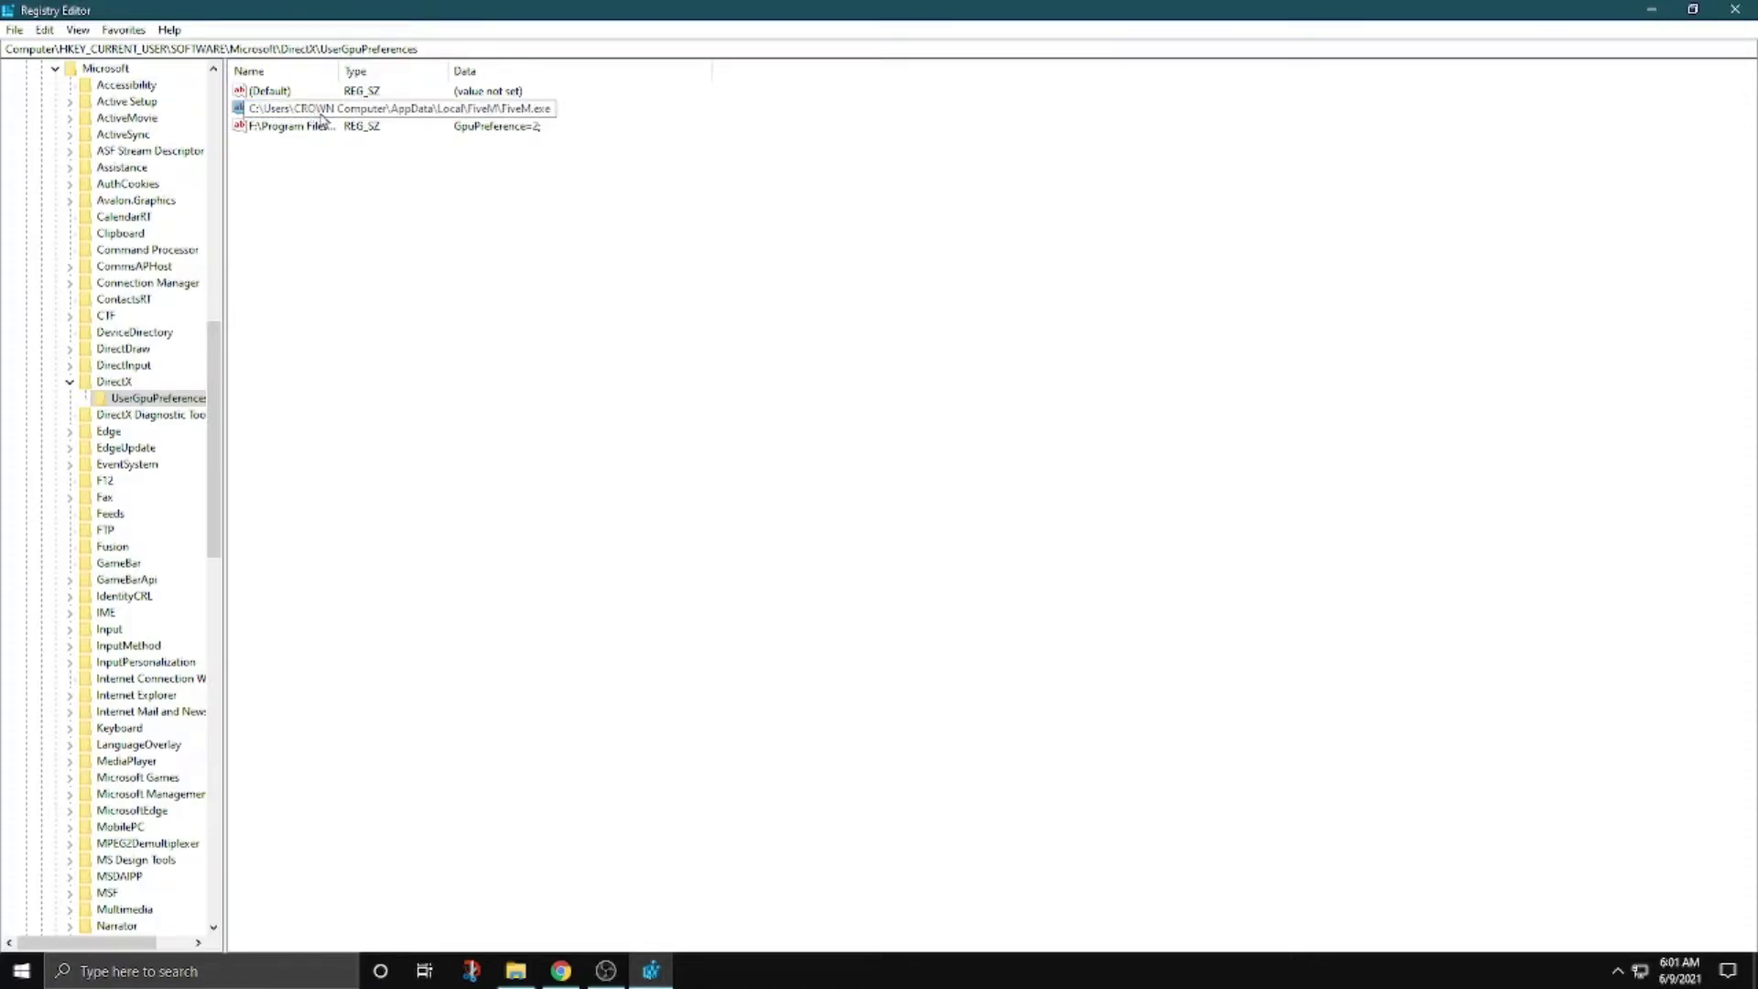
Open the FiveM.exe value in Edit String and confirm its data reads GpuPreference=2;.
{"action": "right_click", "coordinate": [266, 107]}
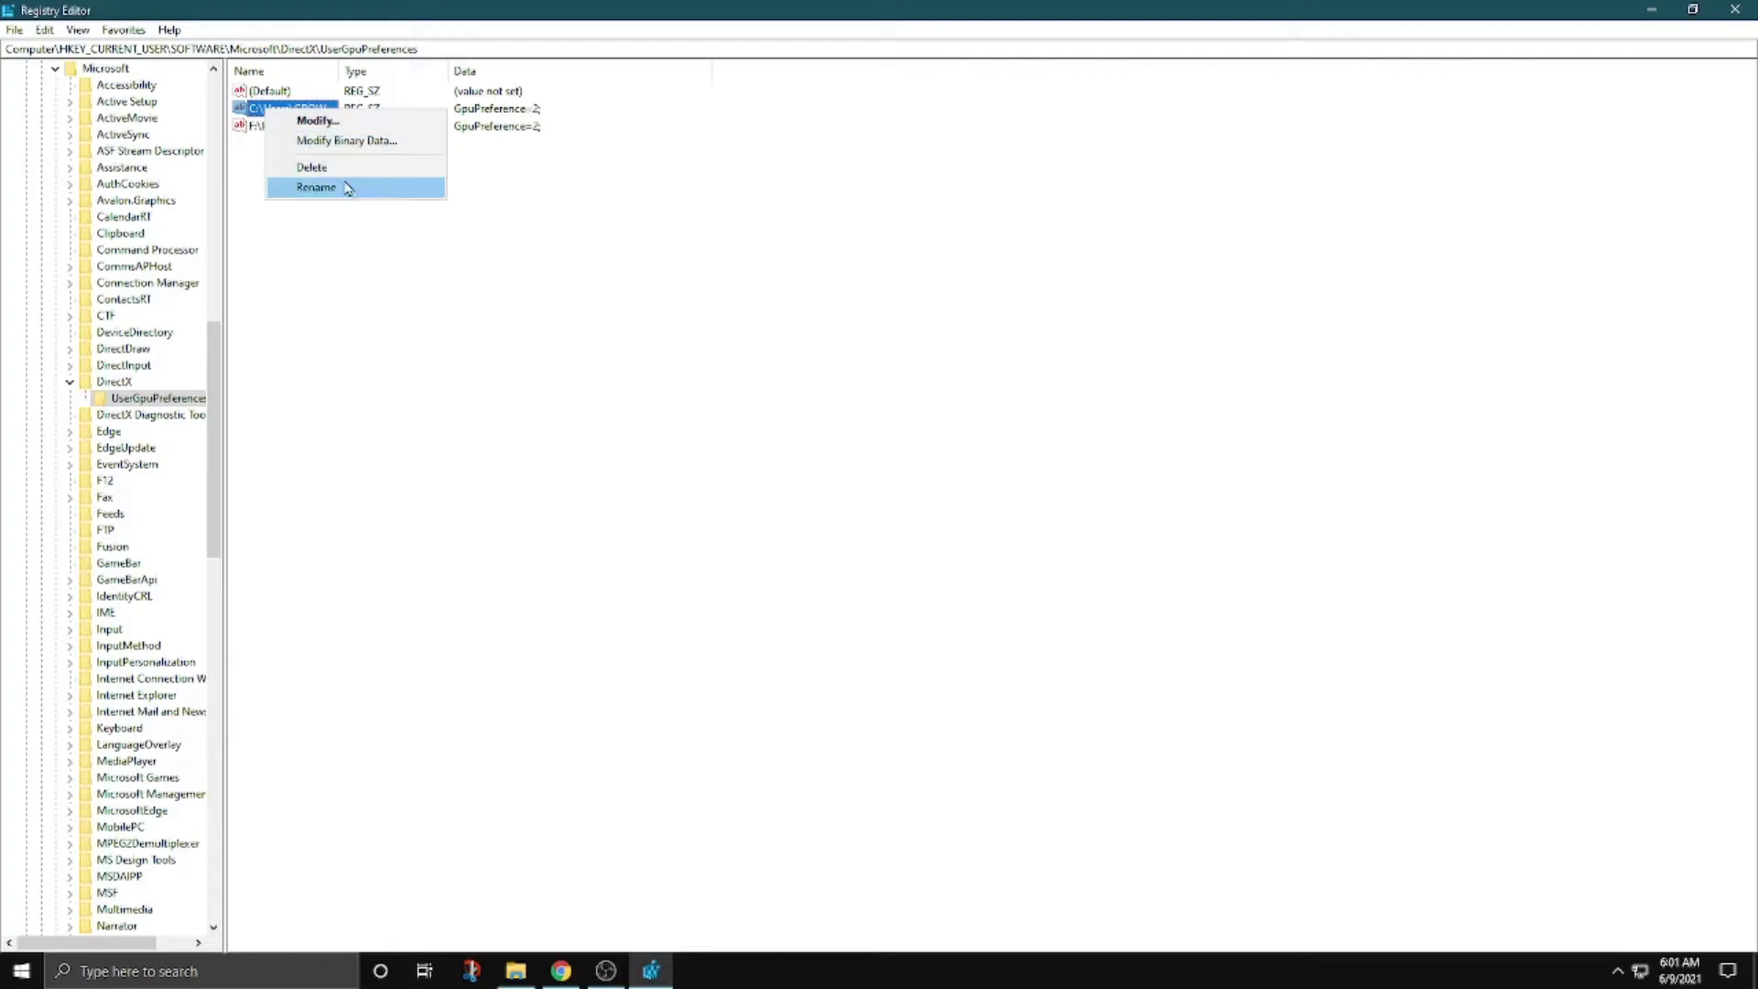
{"action": "left_click", "coordinate": [346, 128]}
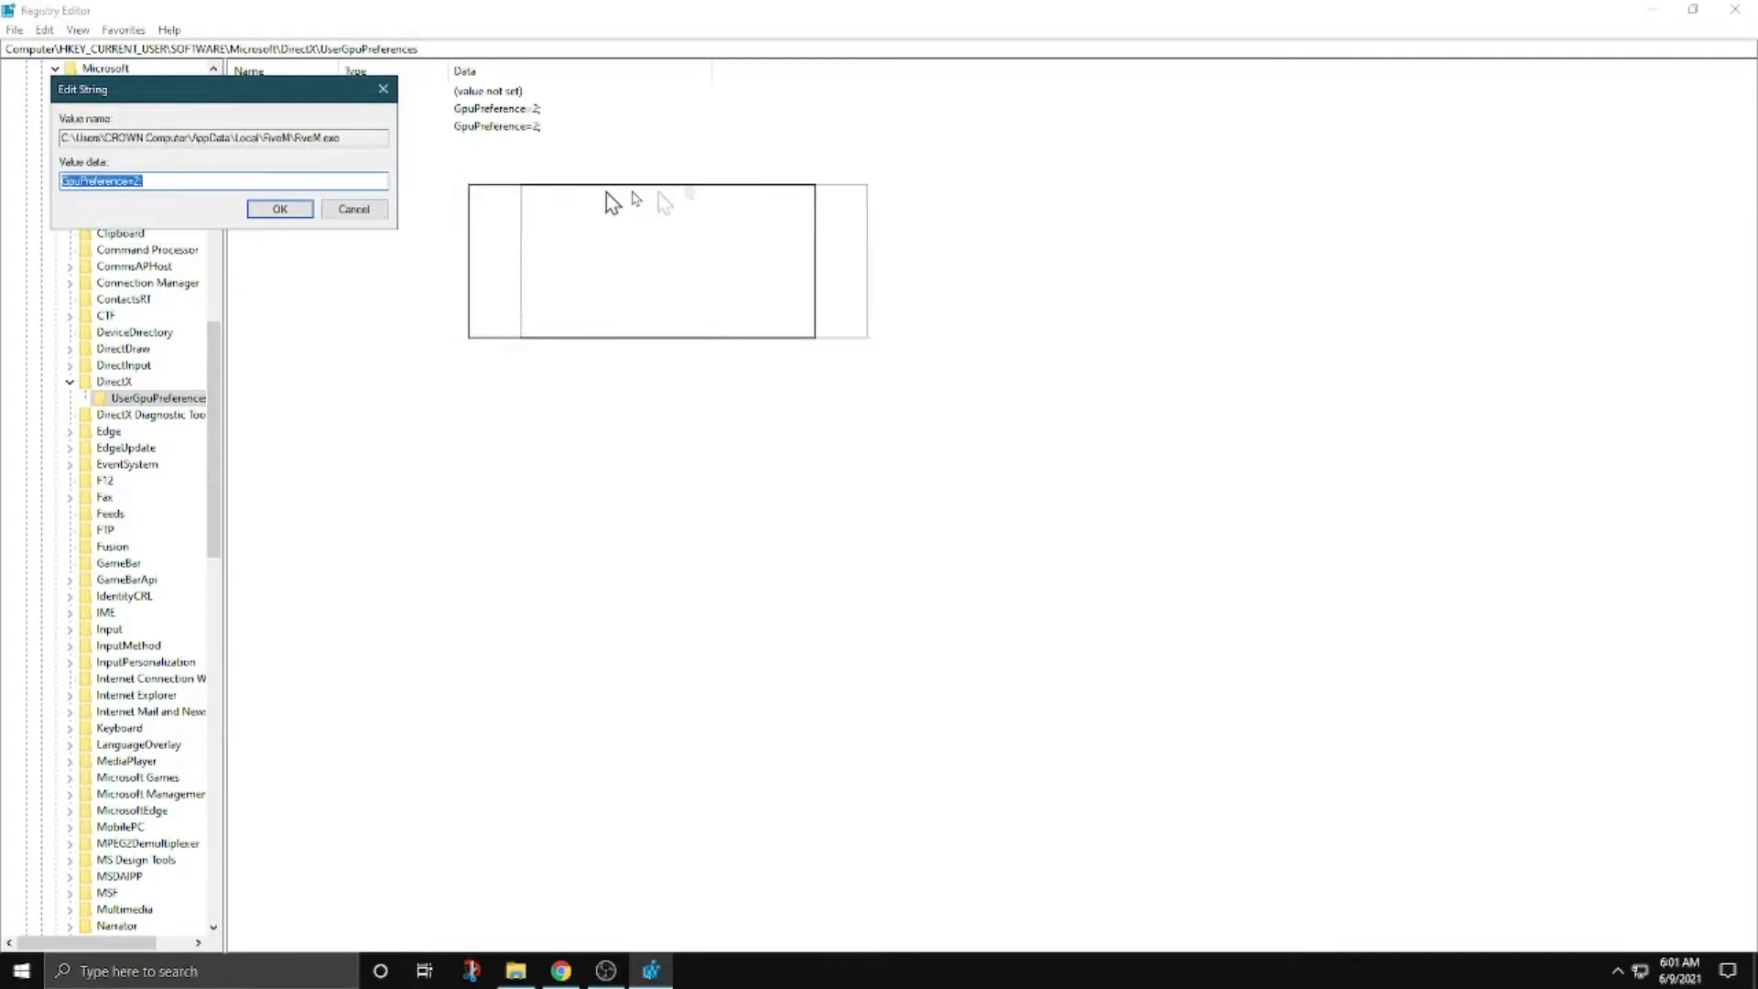
{"action": "left_click", "coordinate": [712, 236]}
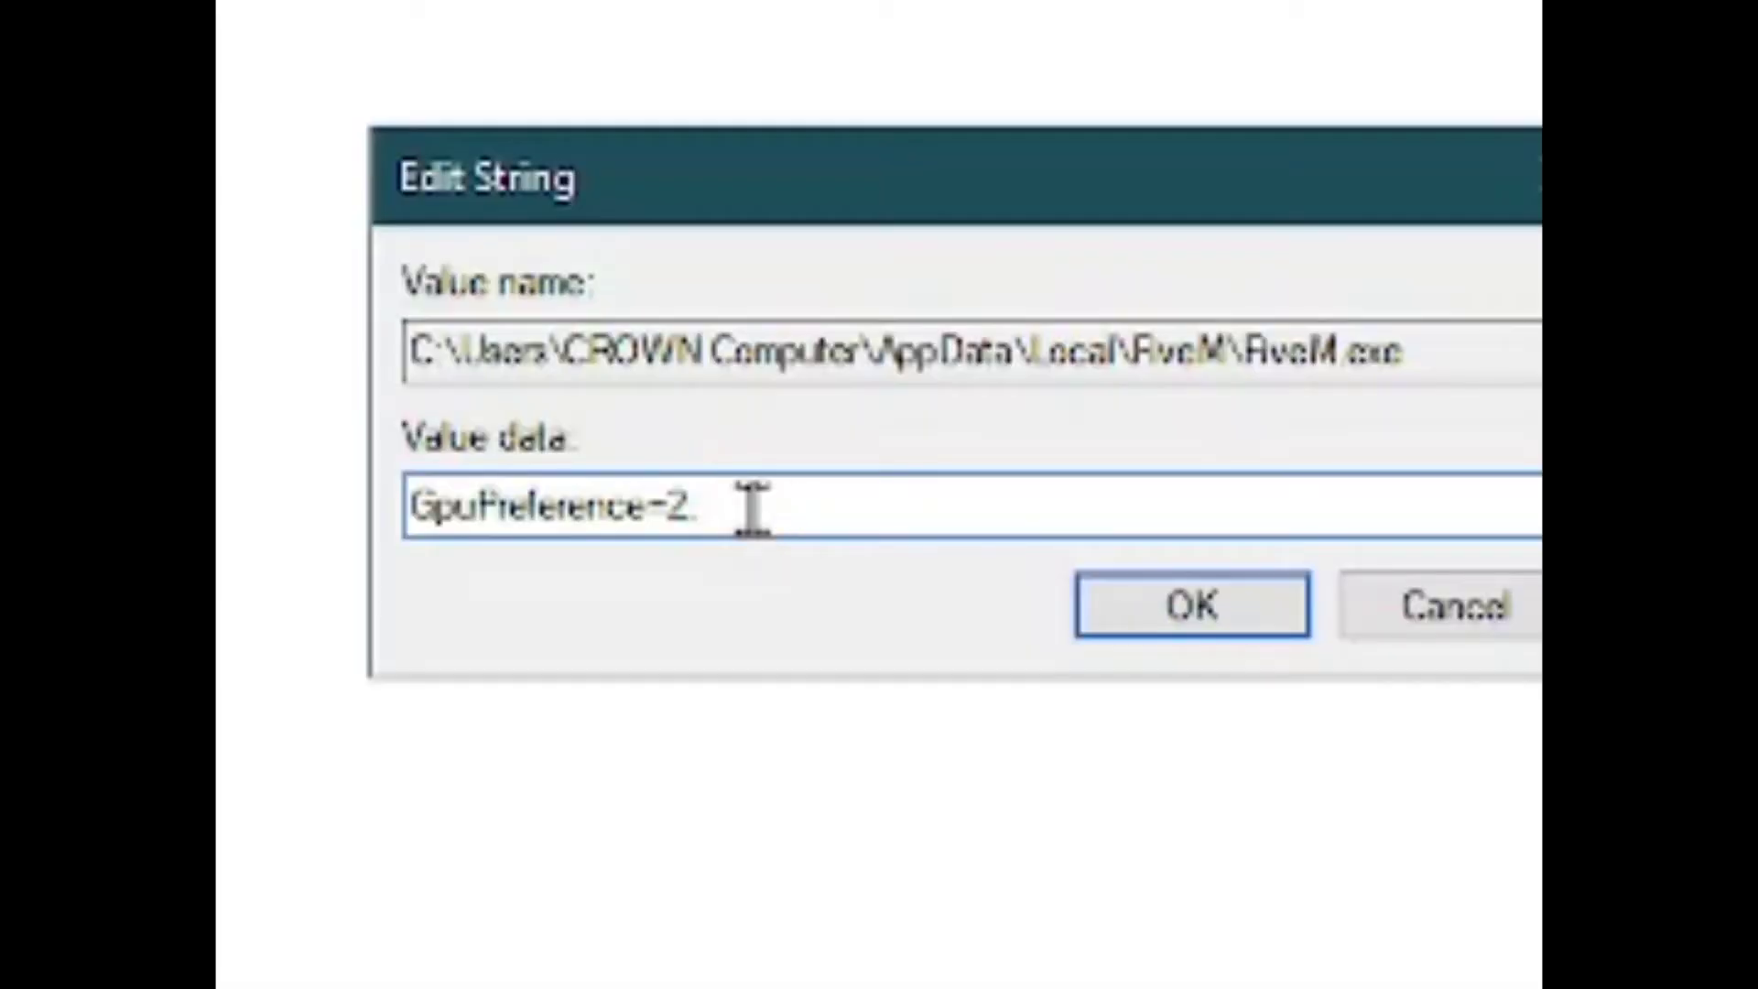
{"action": "left_click_drag", "start_coordinate": [714, 238], "coordinate": [609, 234]}
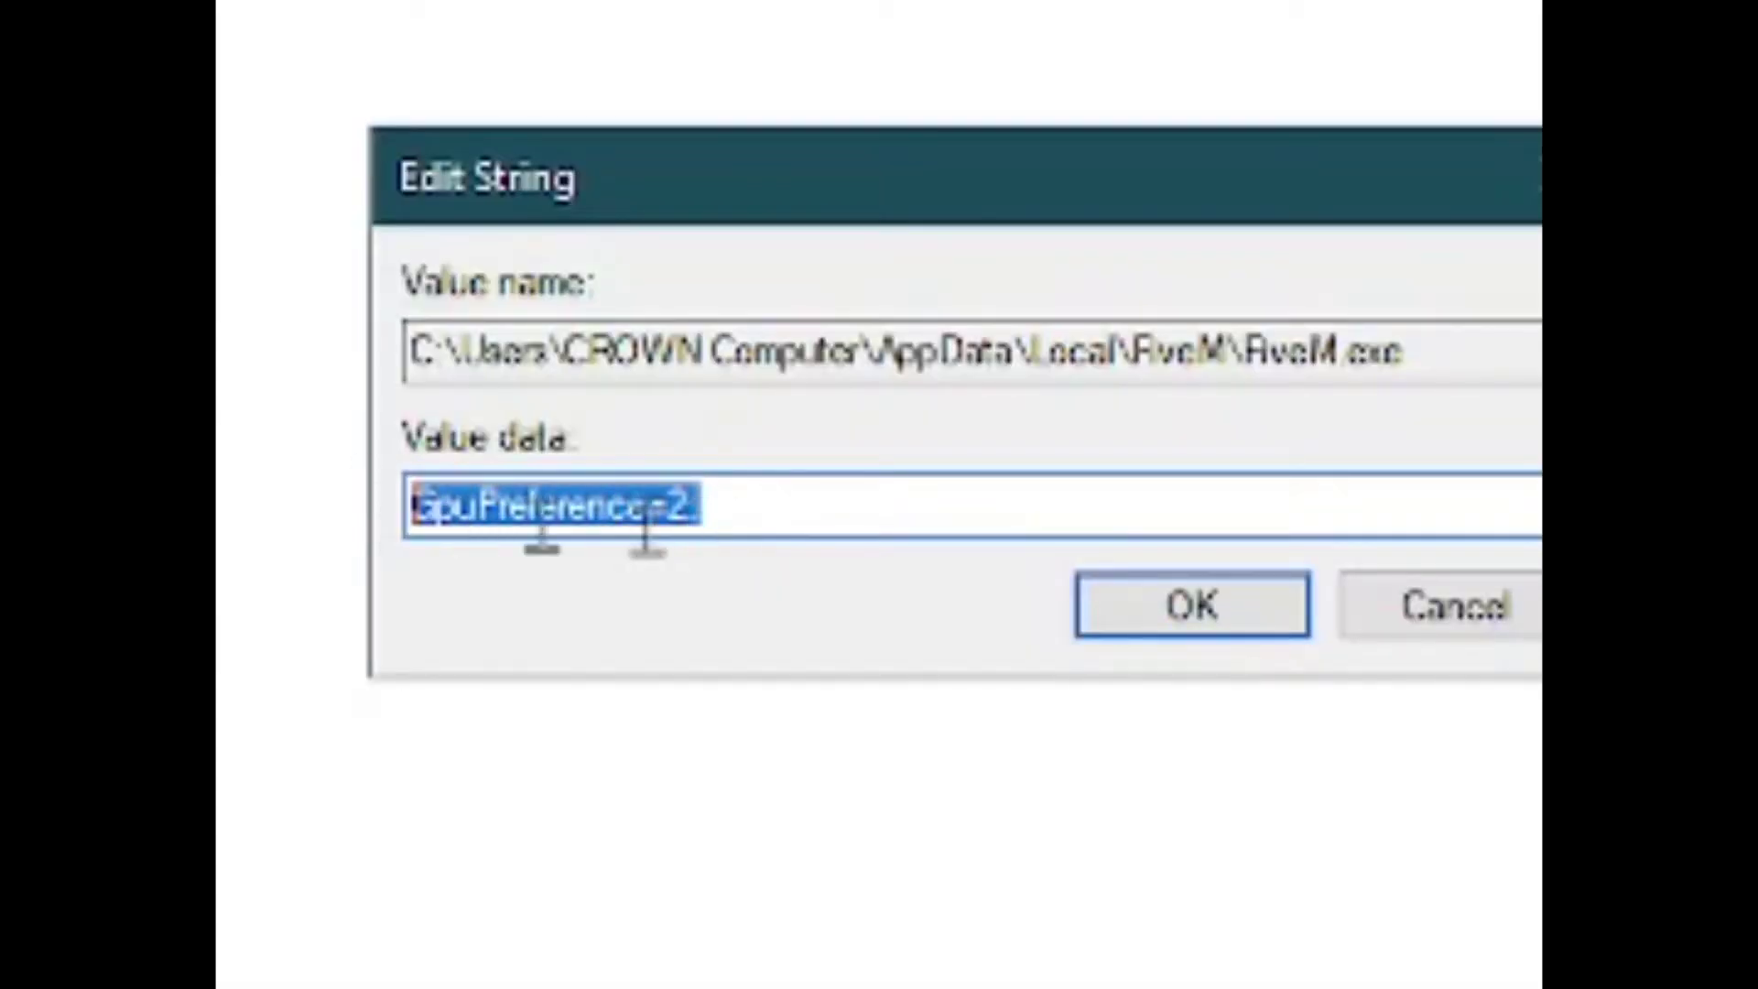
{"action": "left_click", "coordinate": [729, 505]}
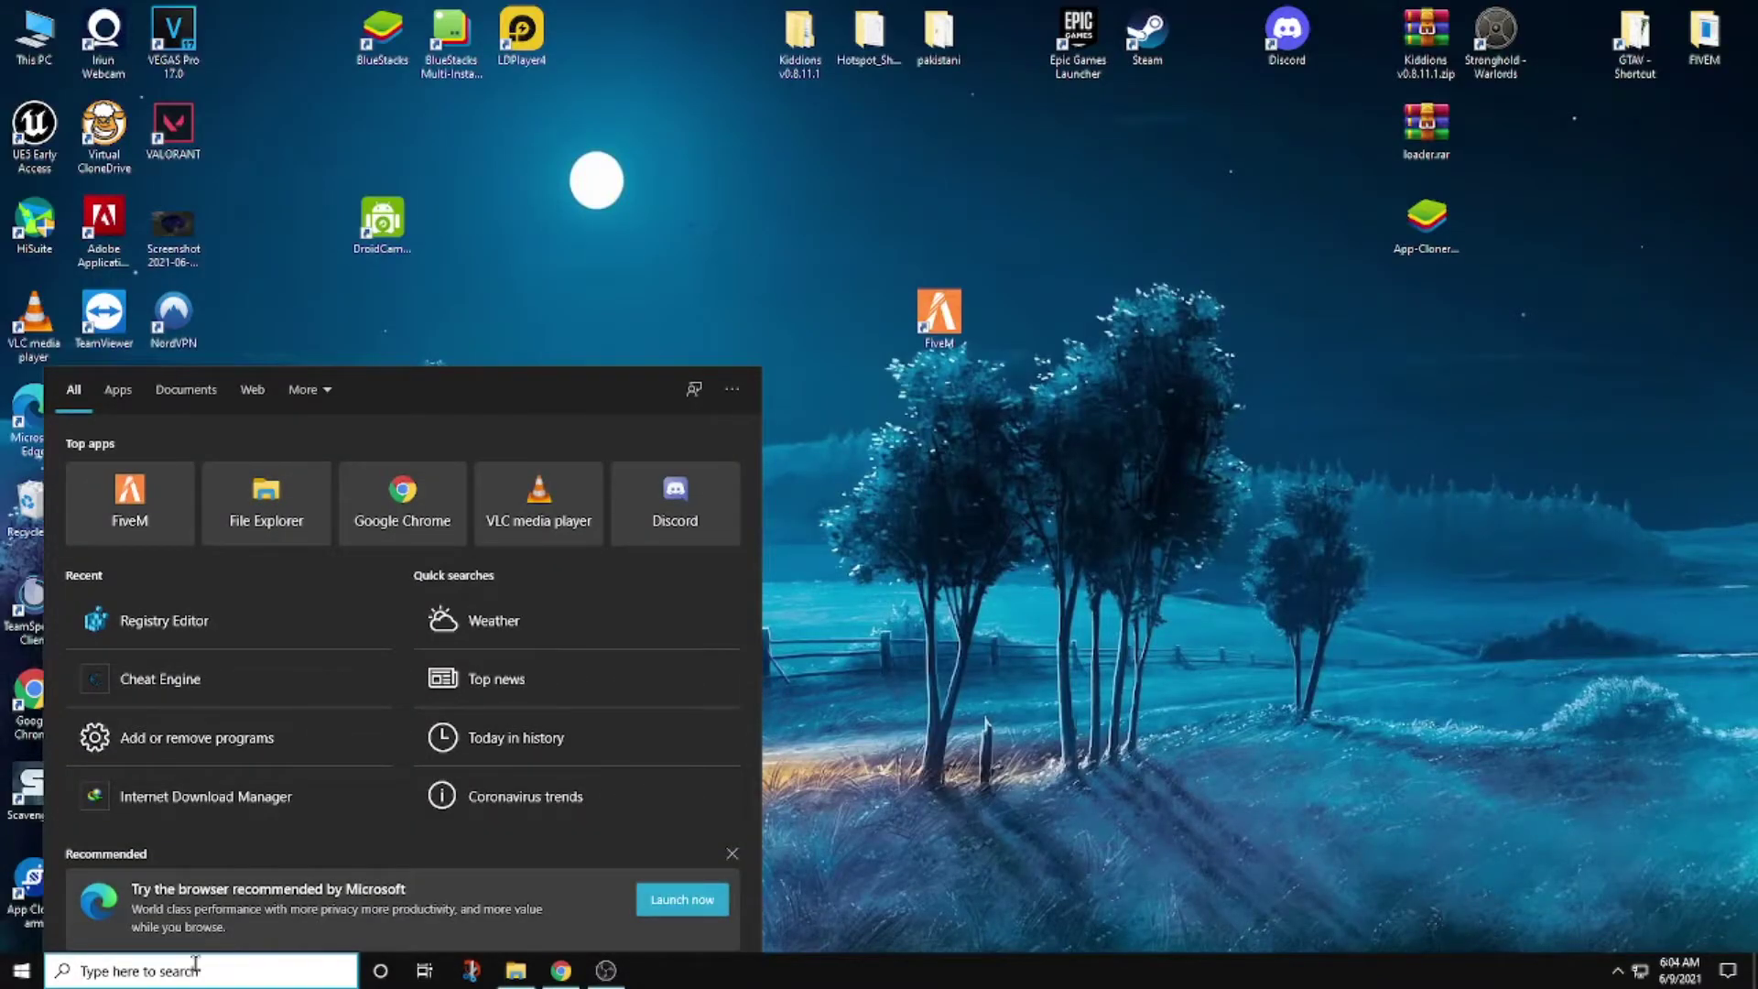
Open Graphics settings and add the FiveM Desktop shortcut to the app list.
{"action": "type", "text": "gra"}
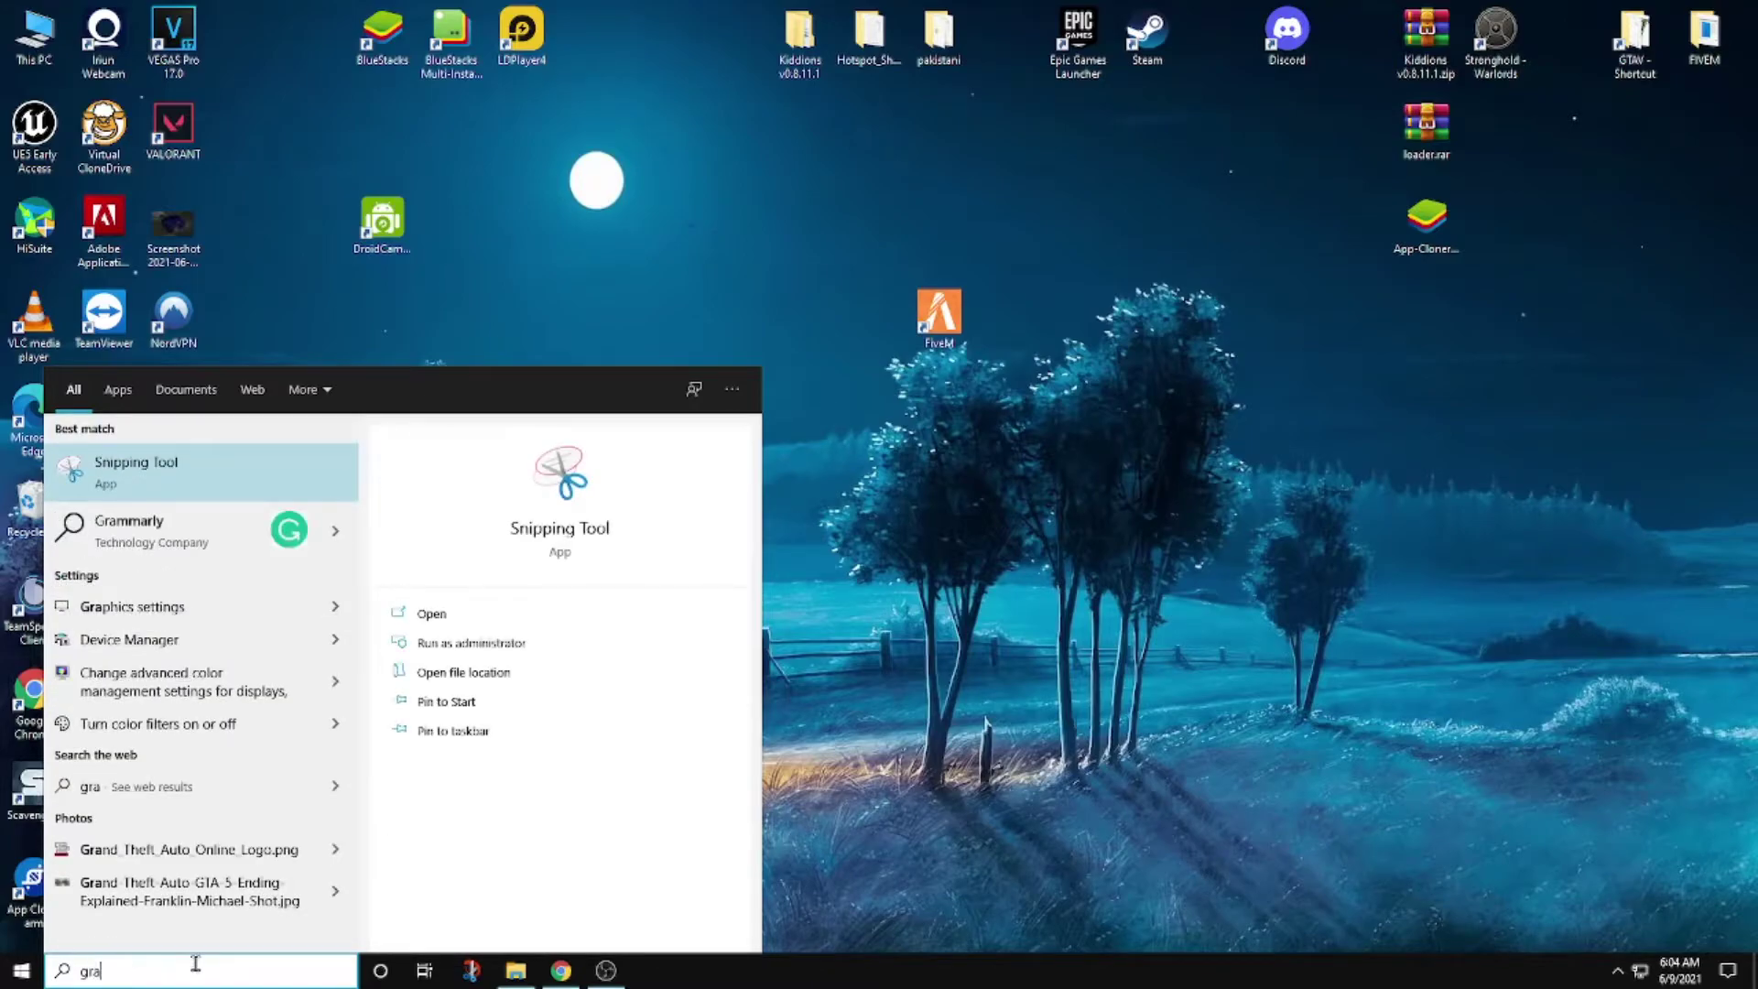
{"action": "type", "text": "ph"}
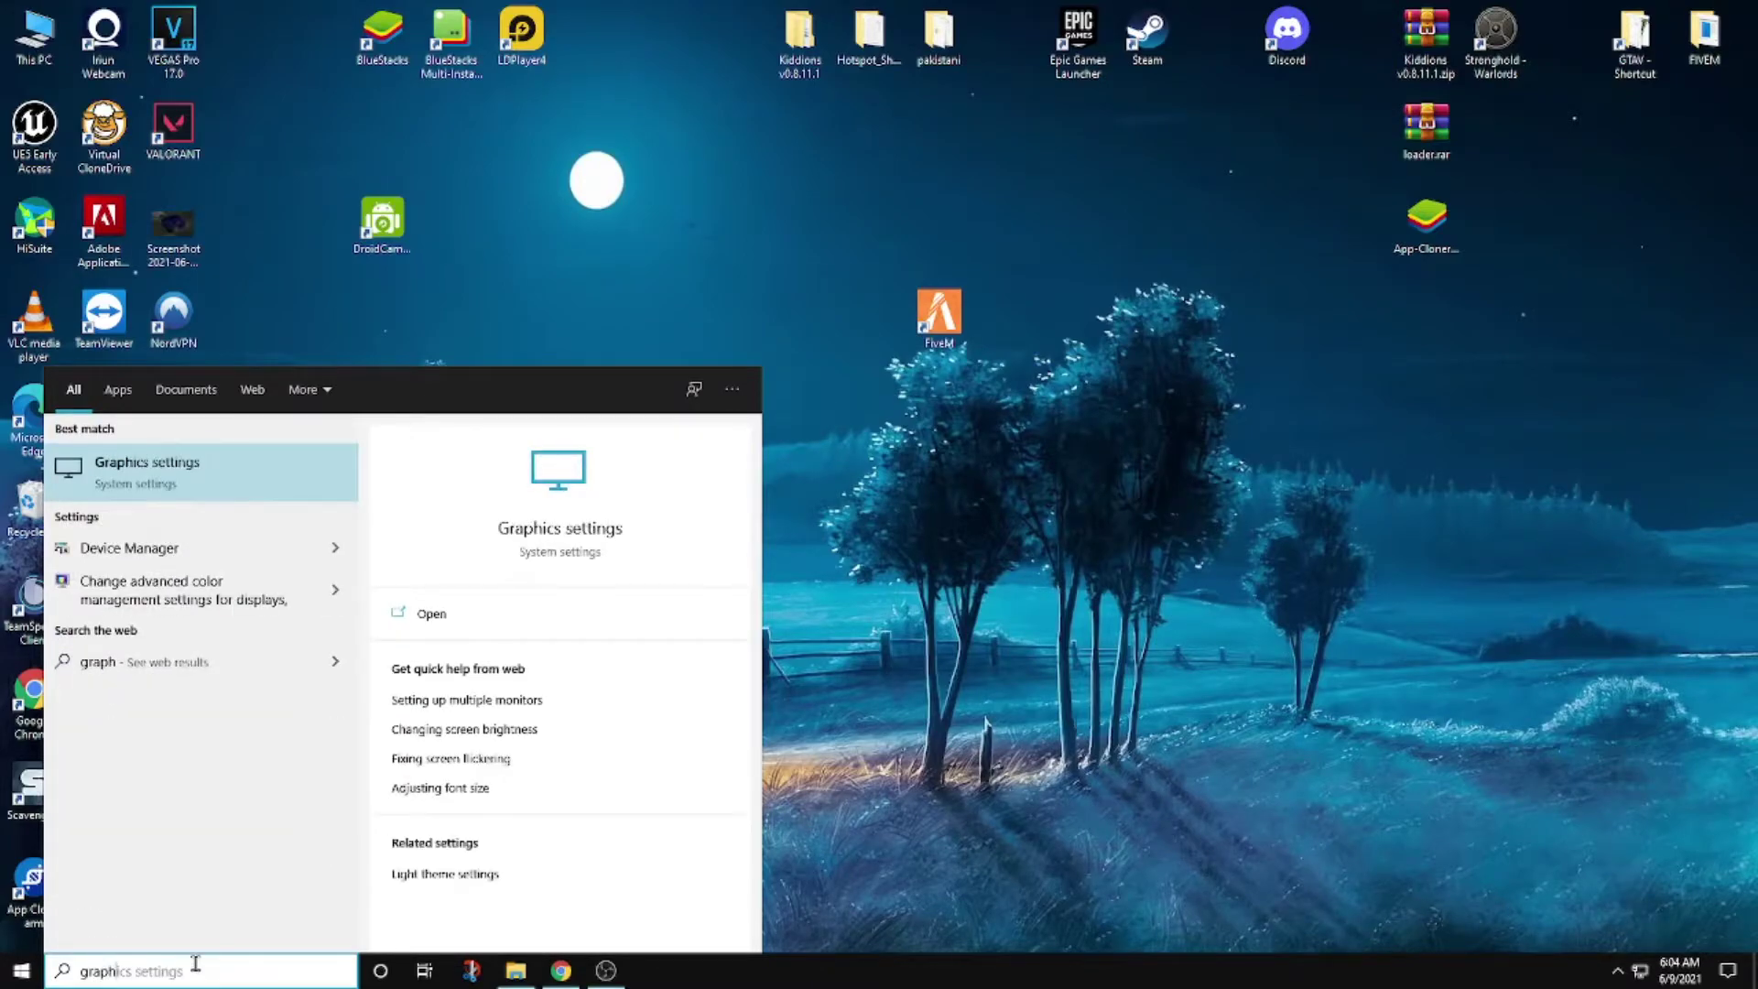
{"action": "left_click", "coordinate": [182, 486]}
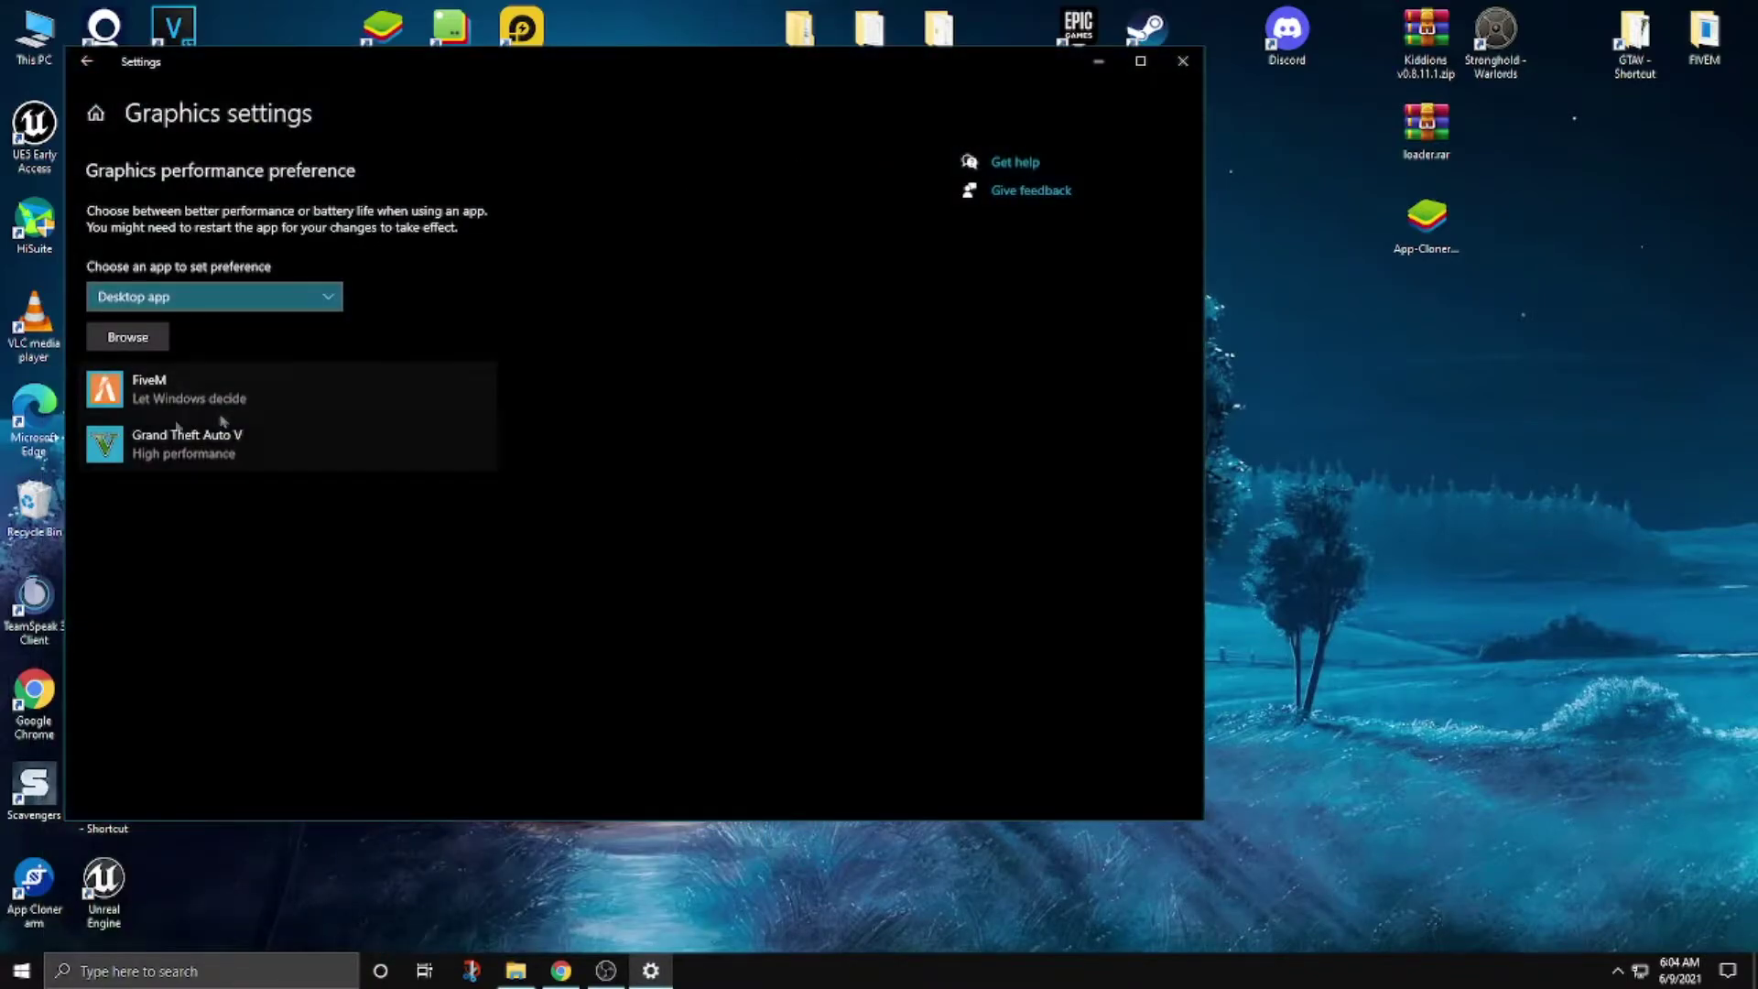
{"action": "left_click_drag", "start_coordinate": [459, 63], "coordinate": [1003, 133]}
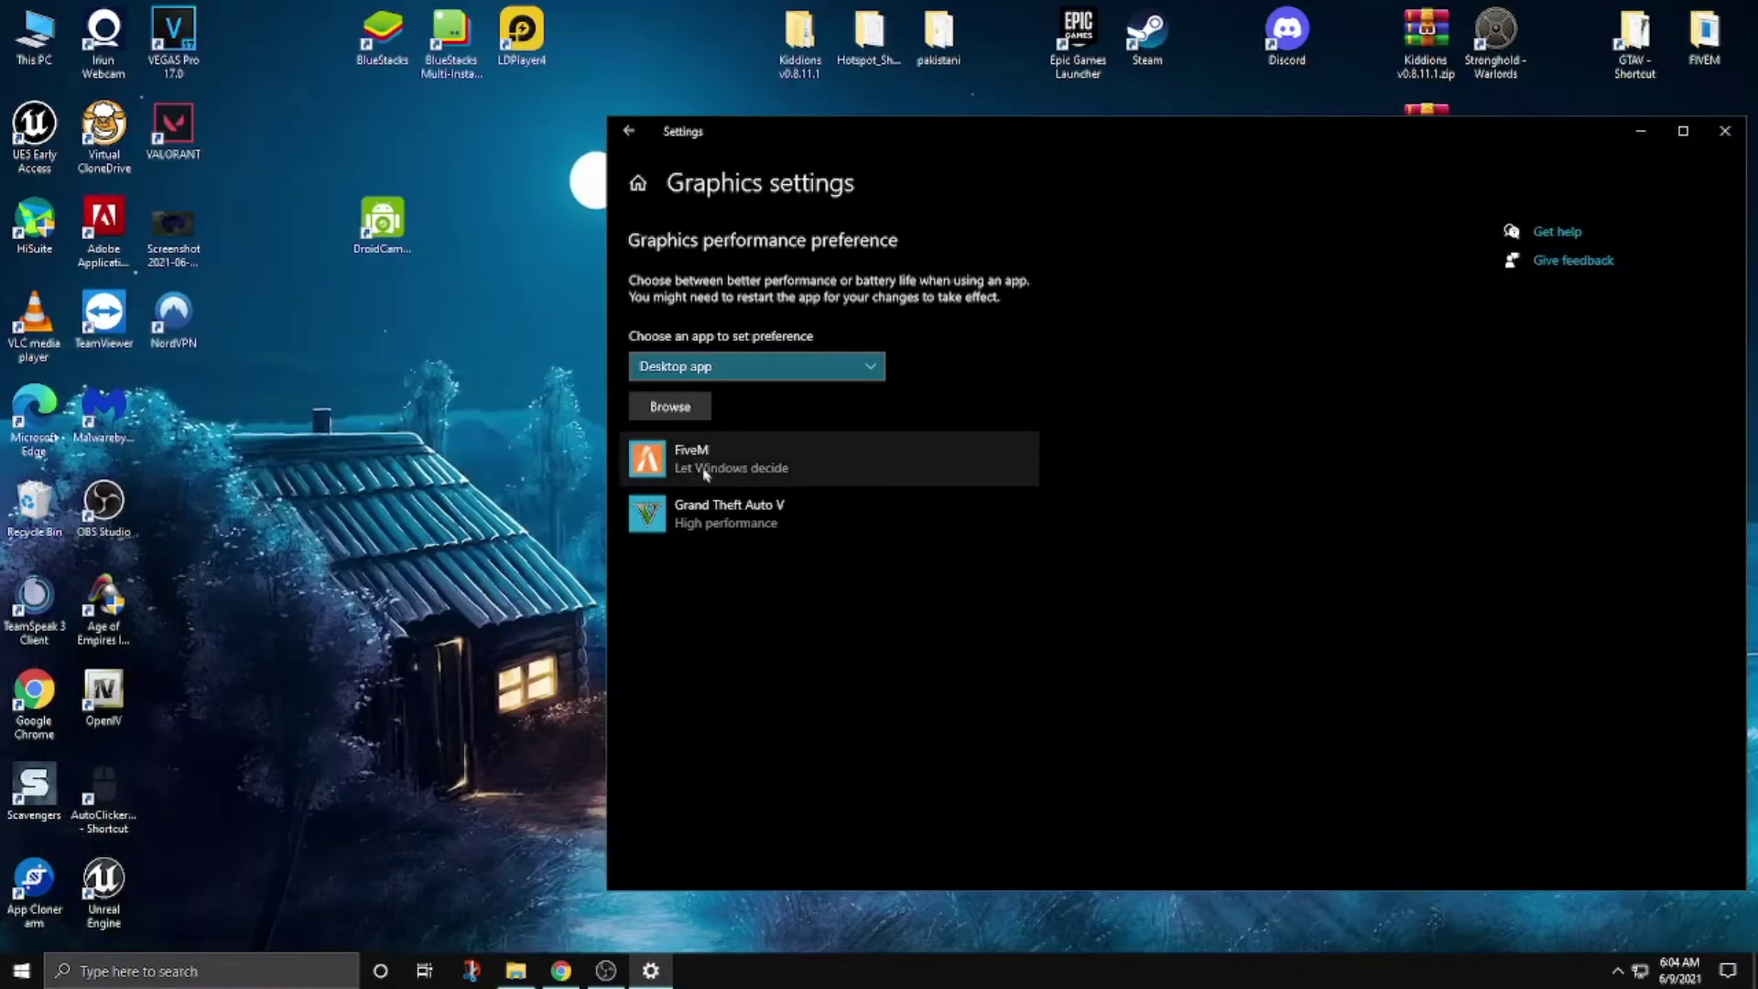
{"action": "left_click_drag", "start_coordinate": [887, 137], "coordinate": [799, 94]}
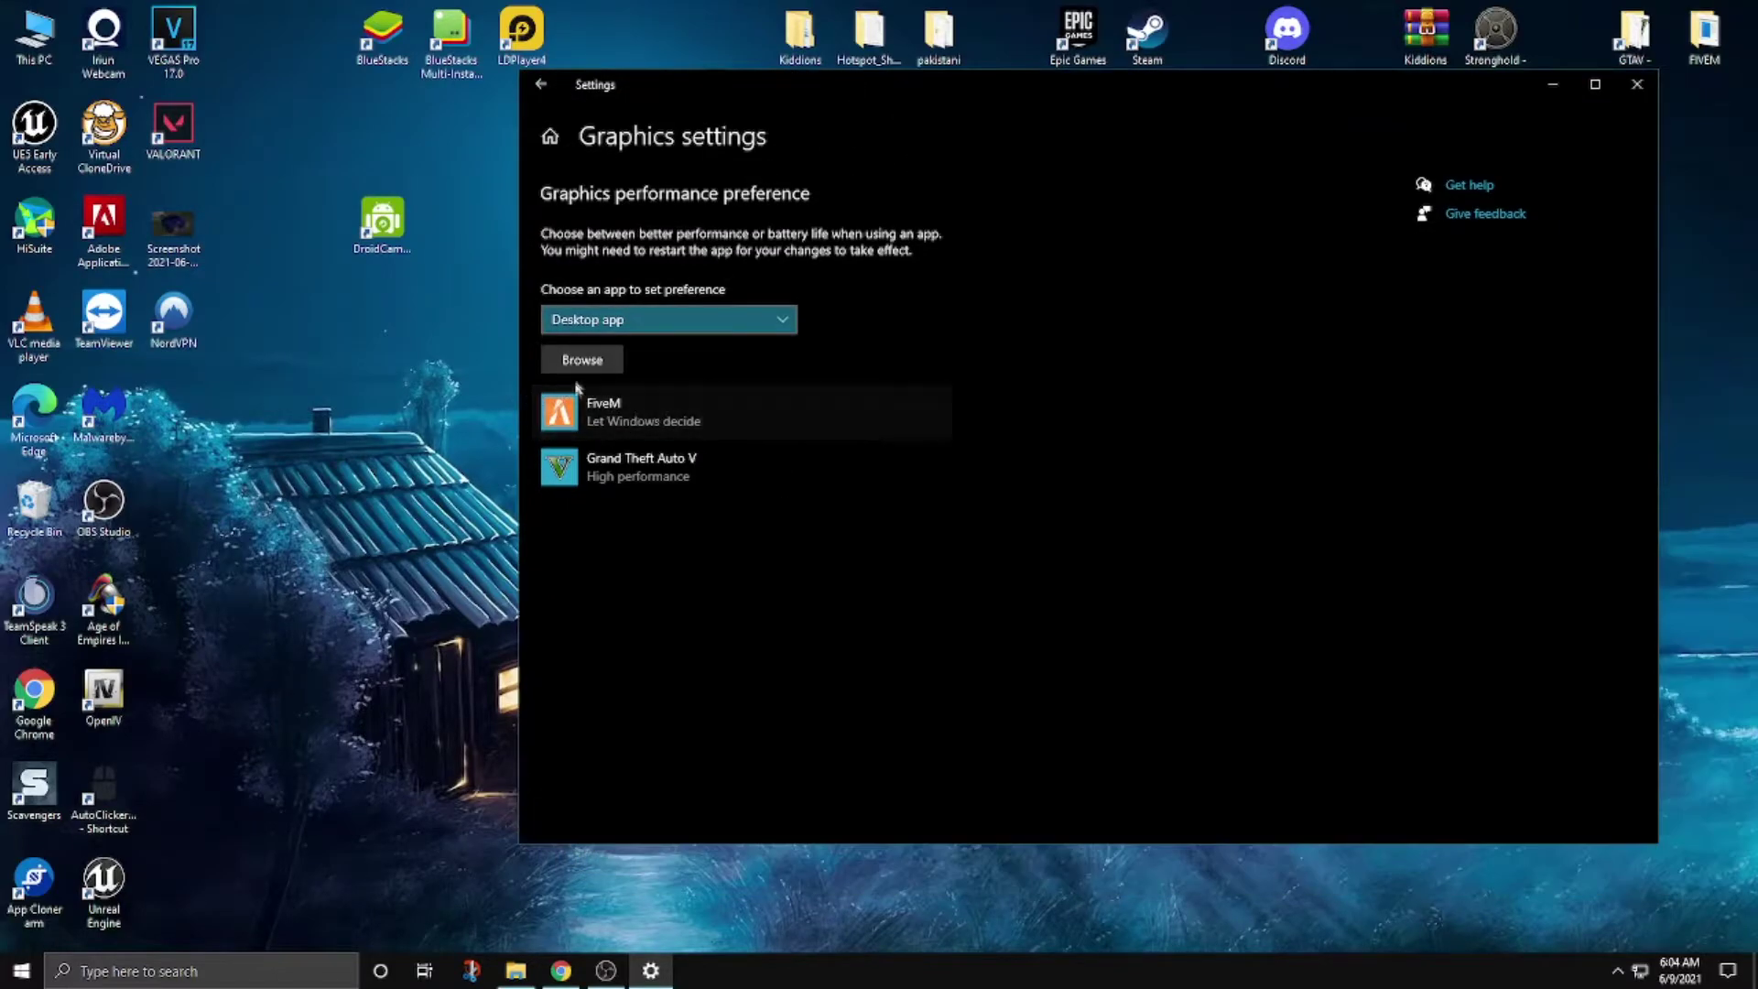
{"action": "left_click", "coordinate": [585, 360]}
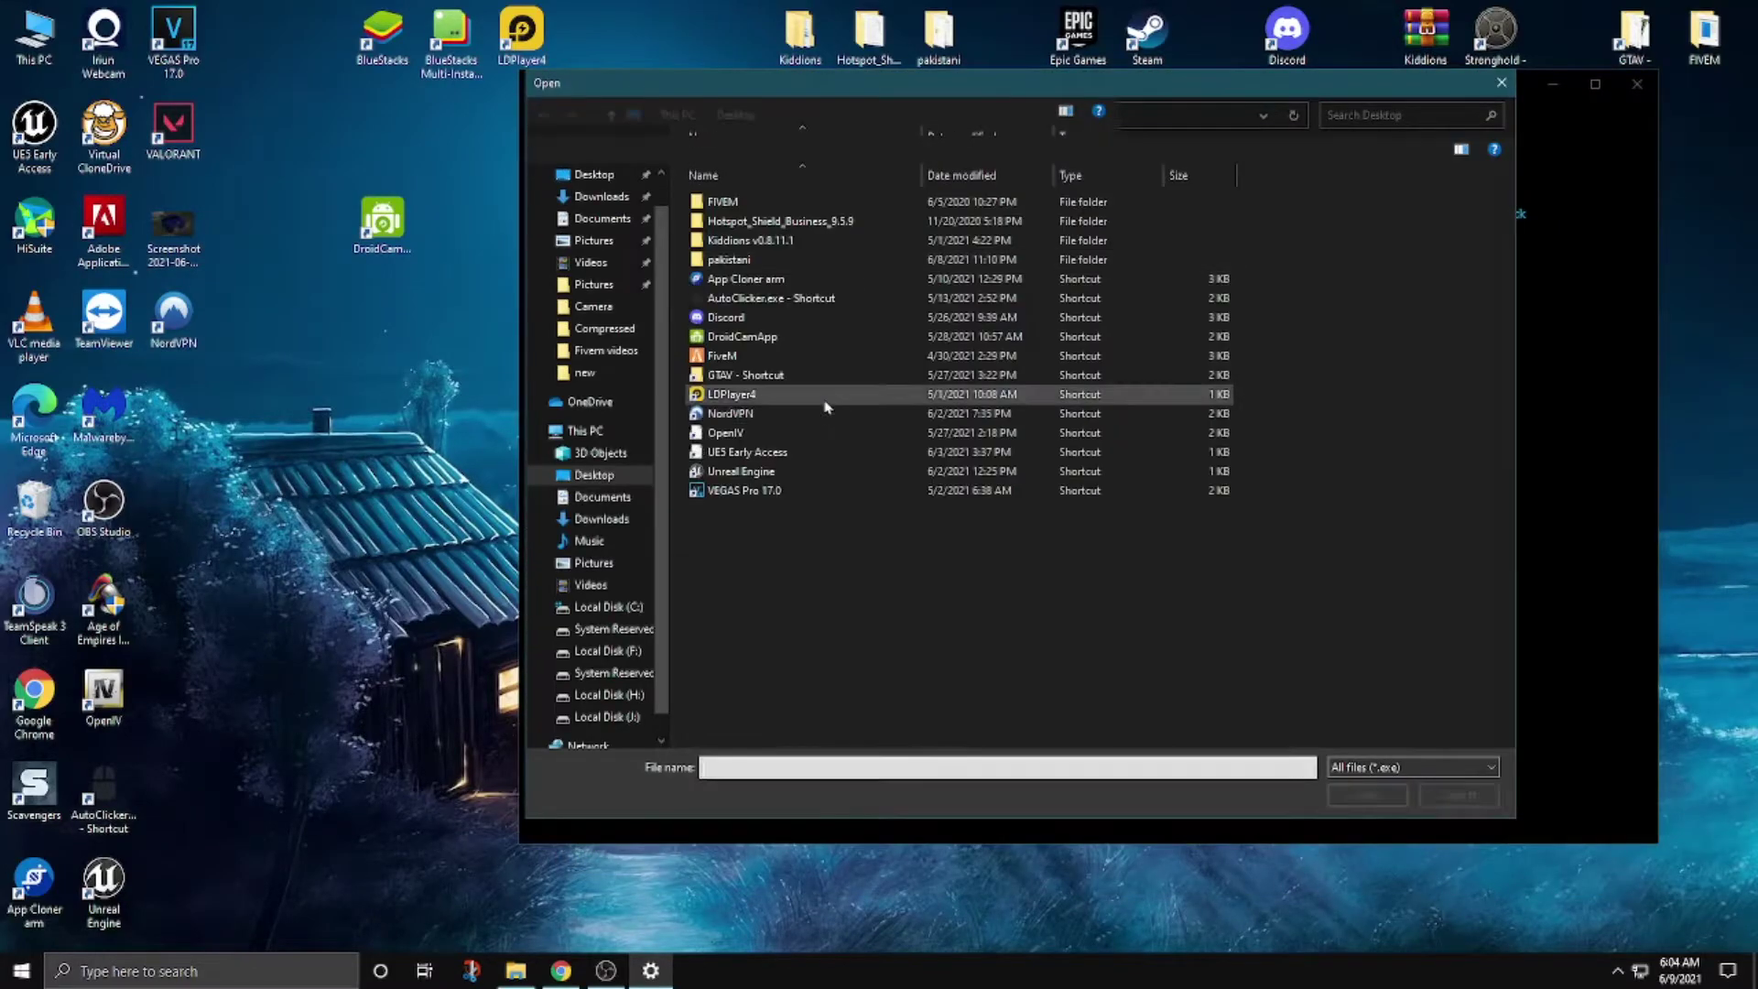
{"action": "left_click", "coordinate": [714, 356]}
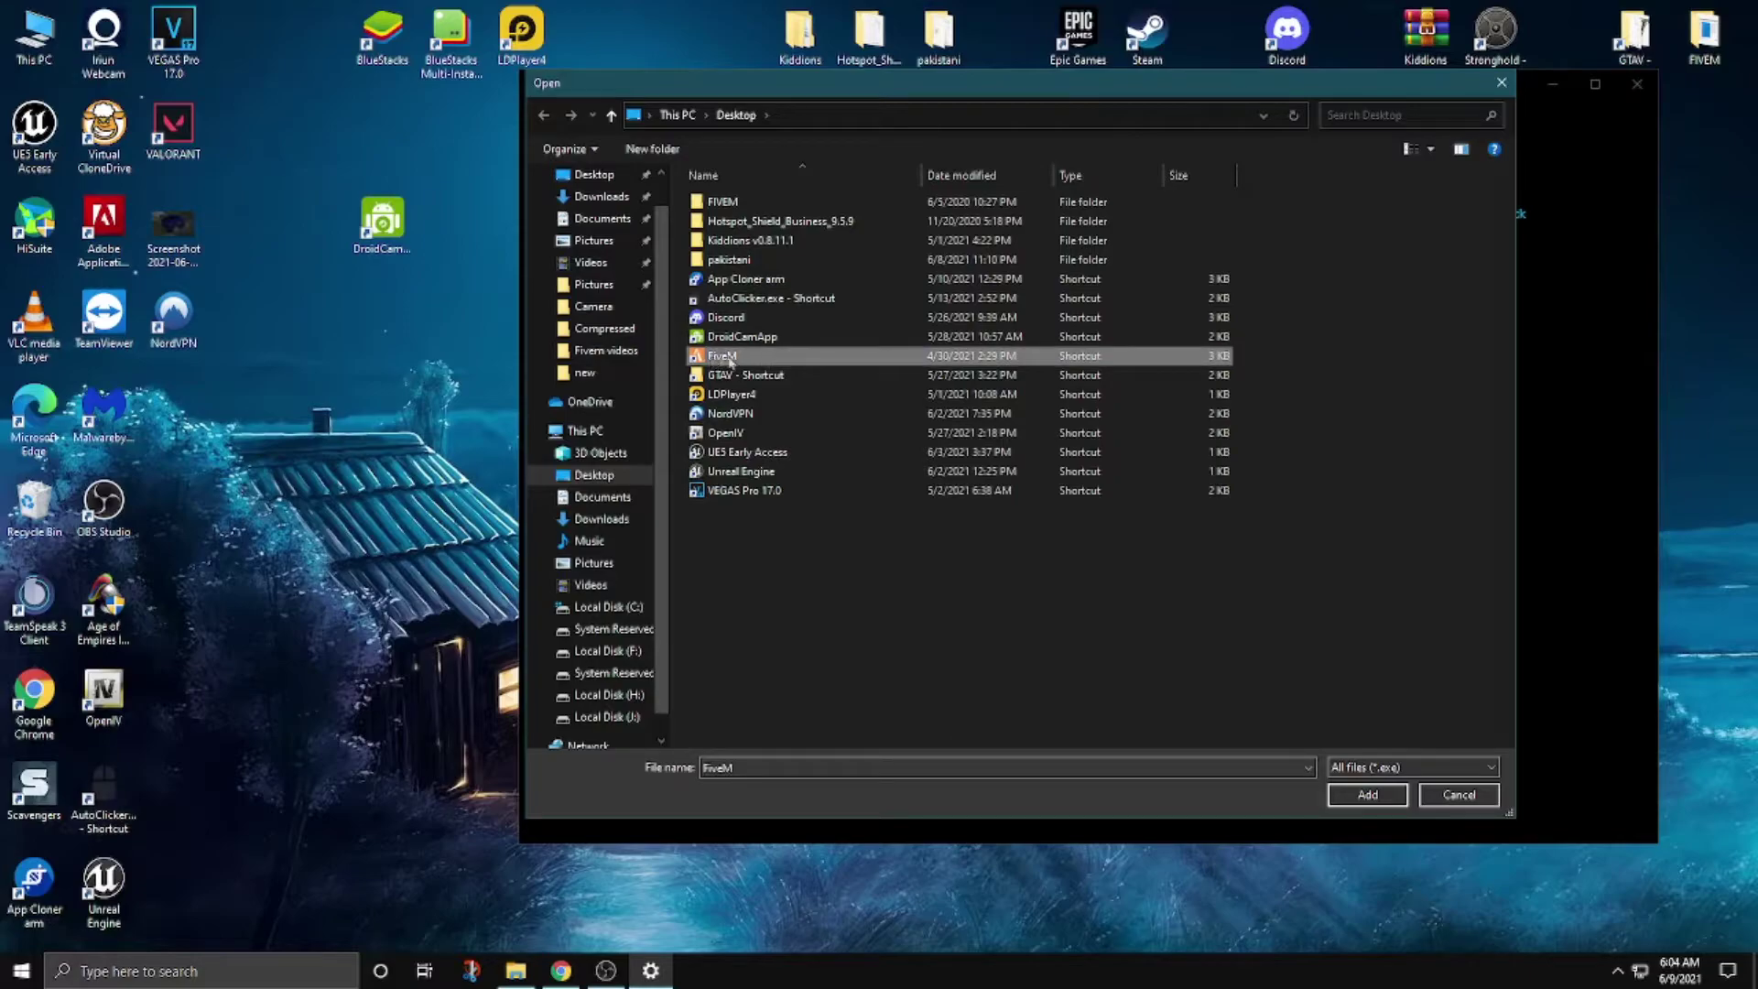
{"action": "left_click", "coordinate": [1368, 795]}
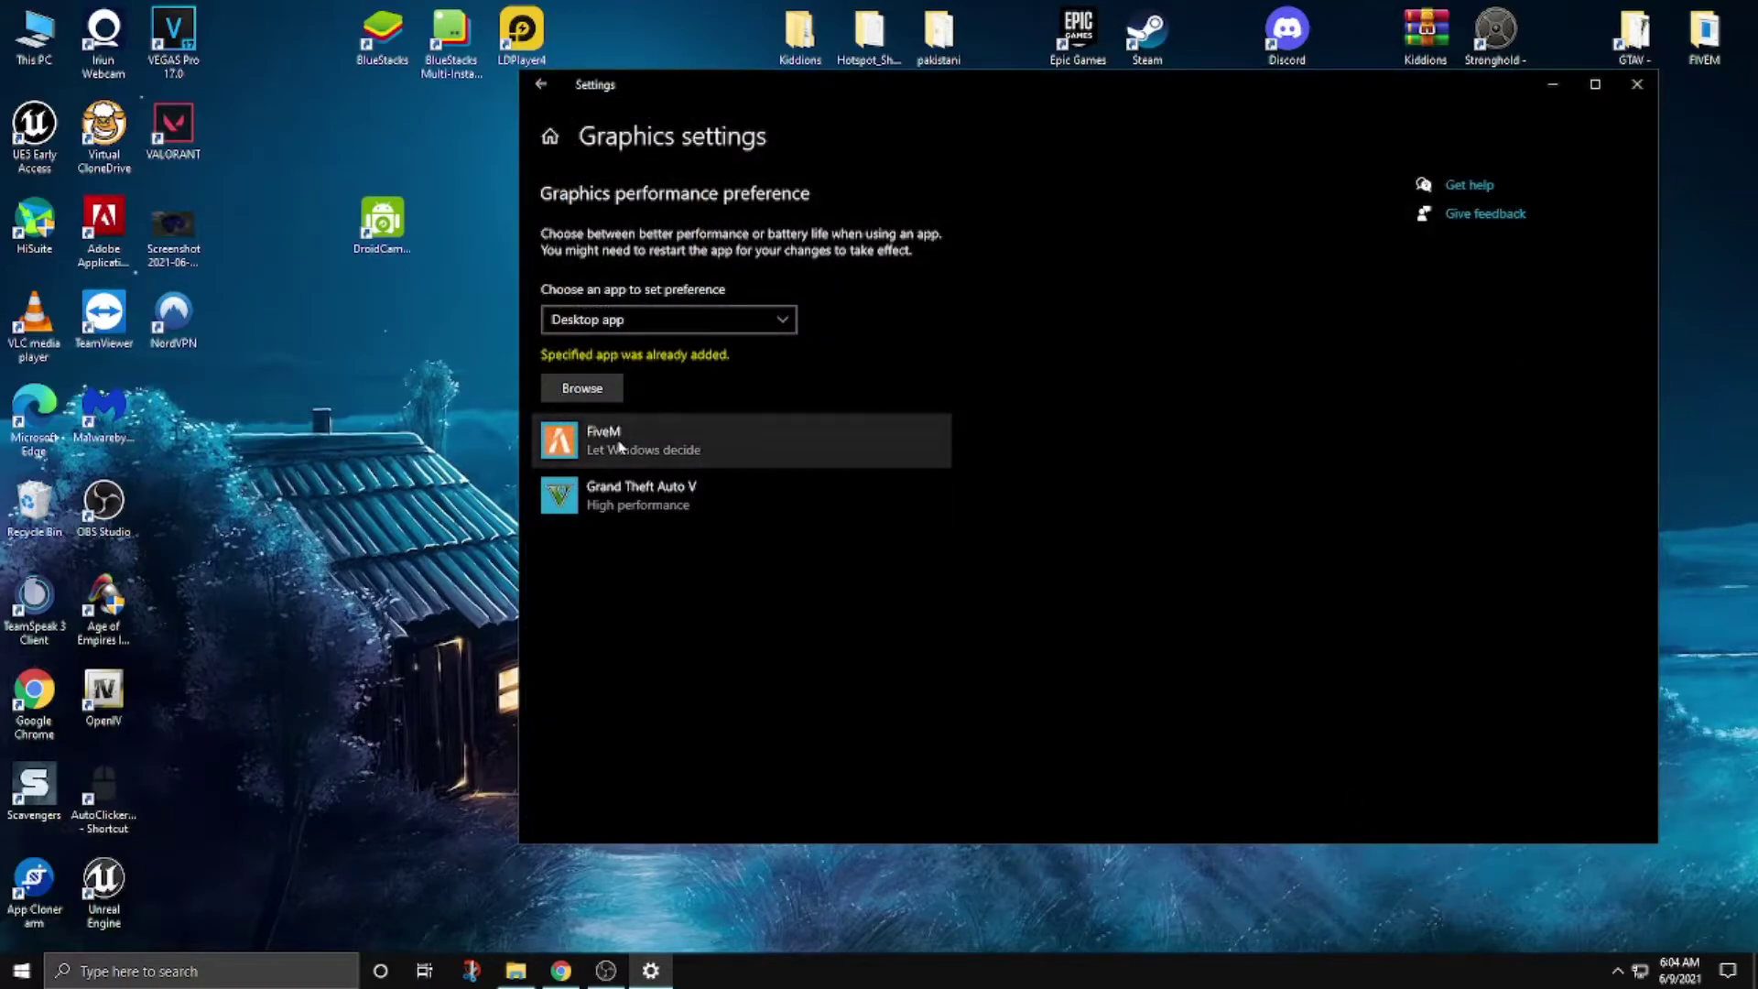
Set FiveM's graphics preference to High performance, save it, and close Settings.
{"action": "left_click", "coordinate": [618, 446]}
{"action": "left_click", "coordinate": [798, 518]}
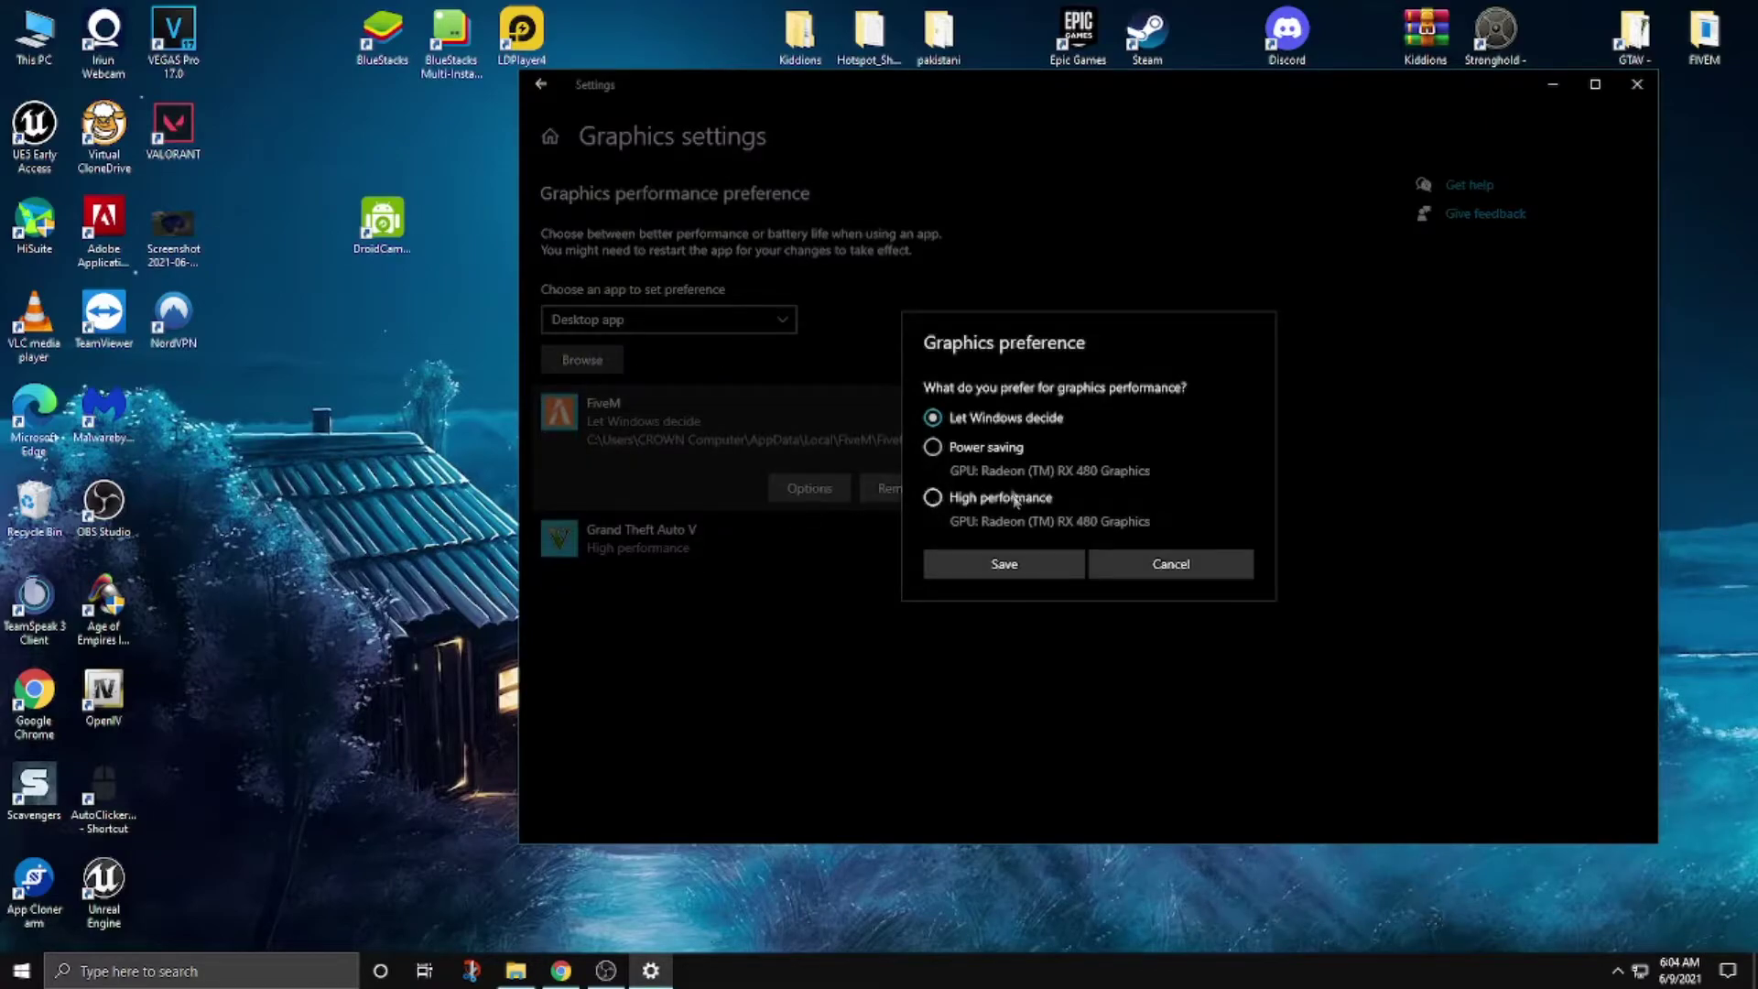
{"action": "left_click", "coordinate": [932, 497]}
{"action": "left_click", "coordinate": [1003, 563]}
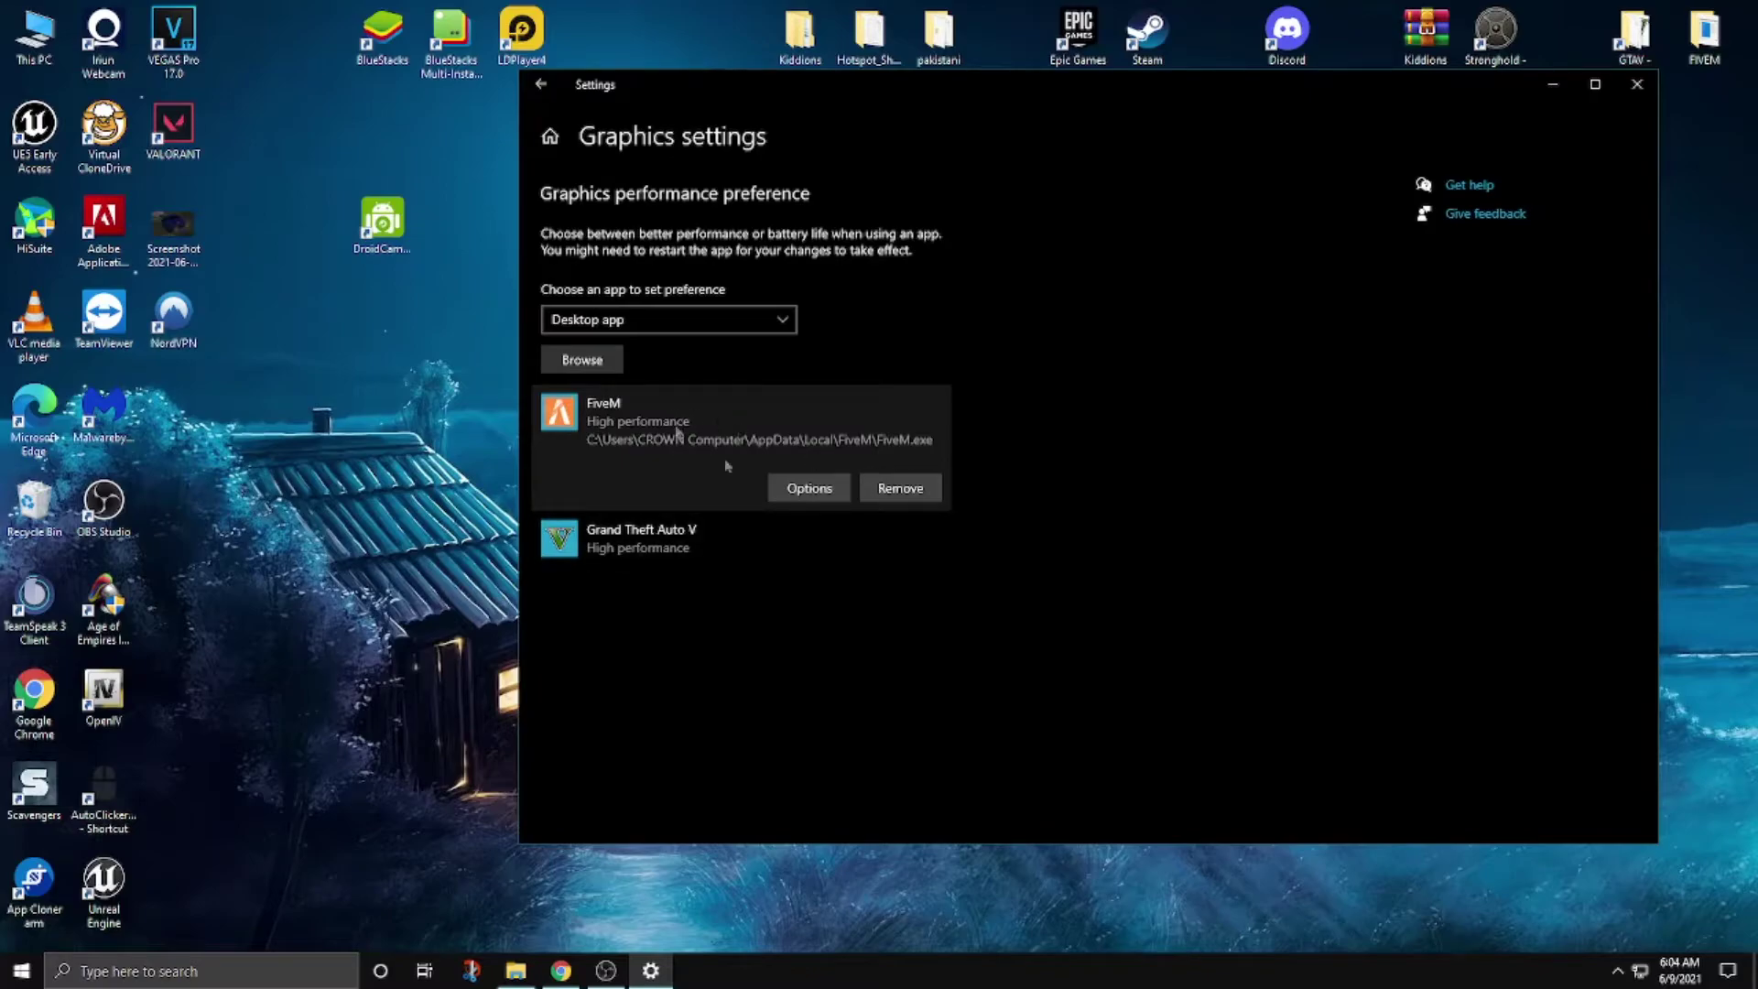
{"action": "left_click", "coordinate": [1635, 87]}
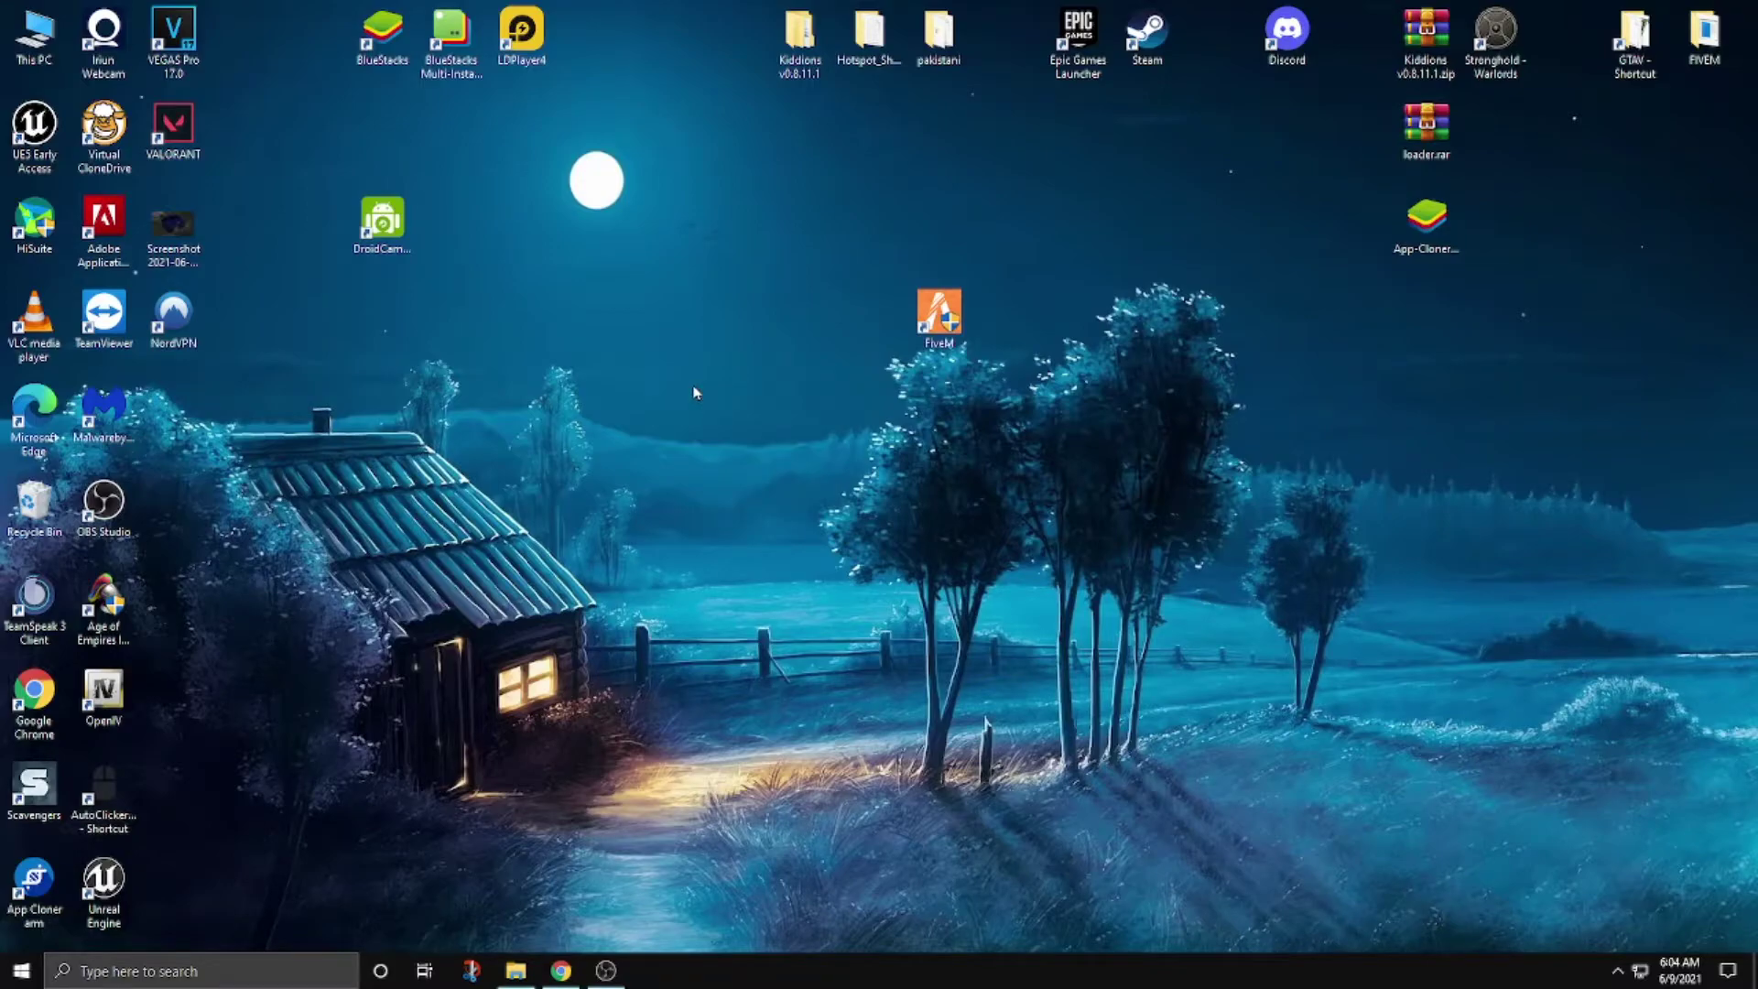
Launch AMD Radeon Software from the desktop menu and set Tuning Control to Manual.
{"action": "right_click", "coordinate": [483, 385]}
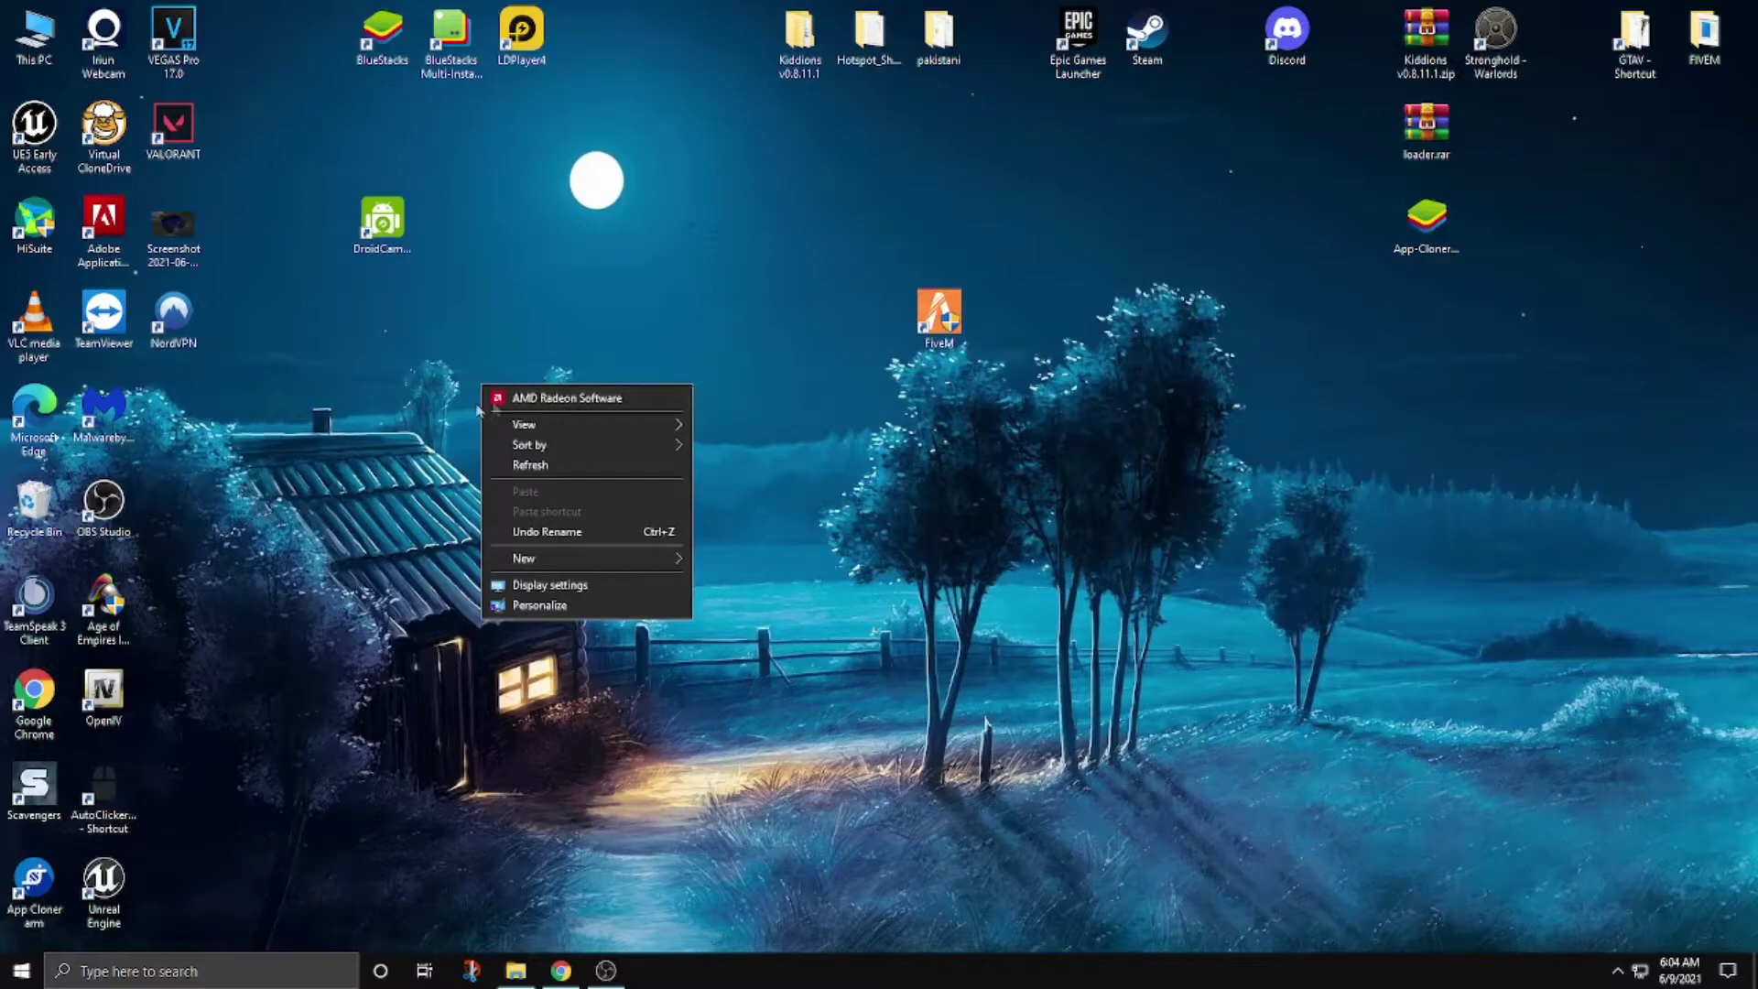
{"action": "left_click", "coordinate": [604, 400]}
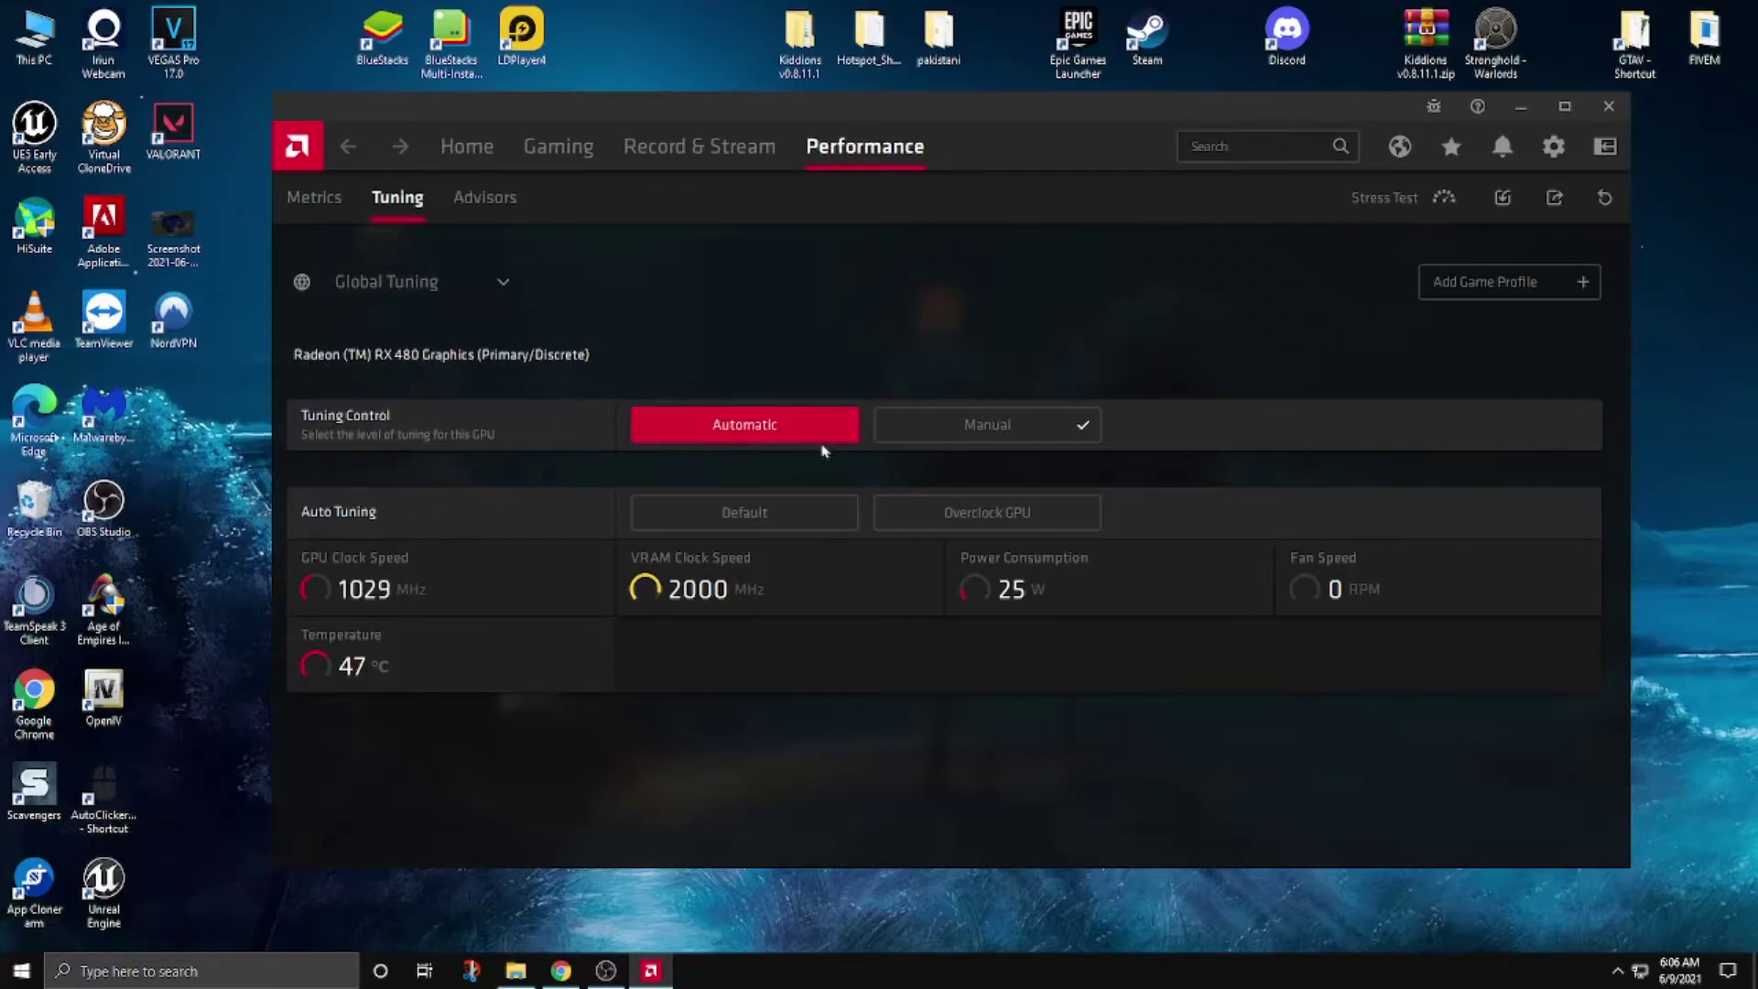
{"action": "left_click", "coordinate": [970, 432]}
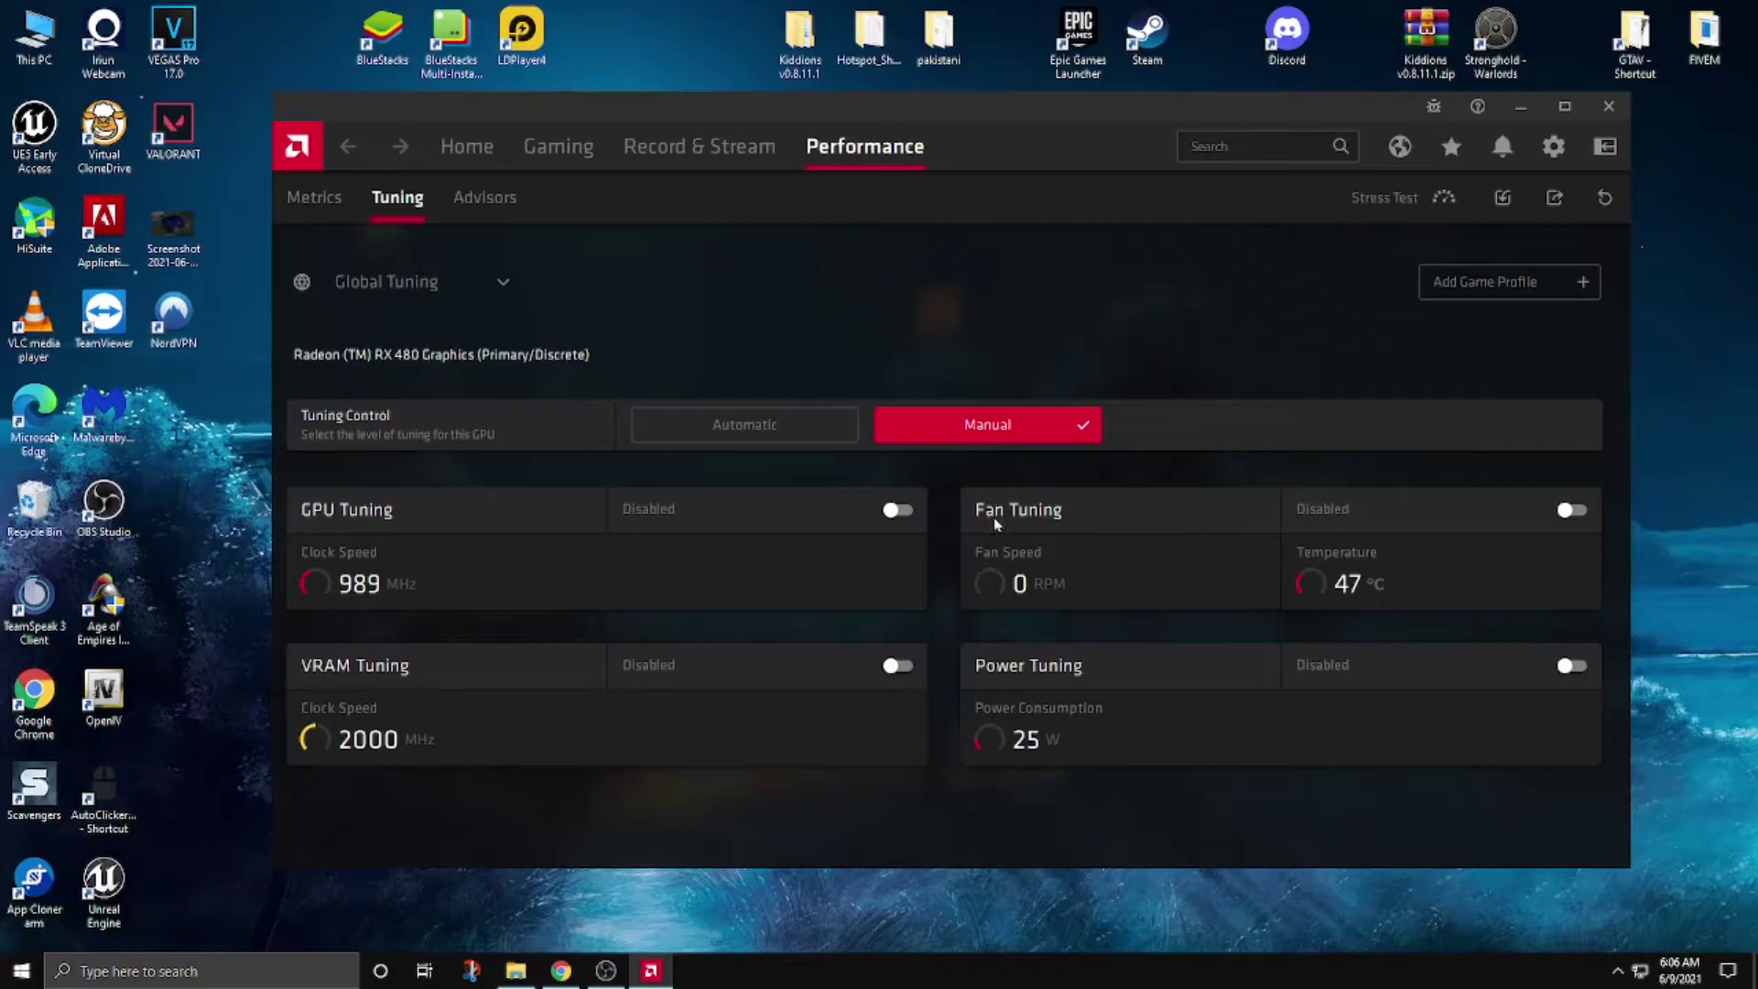
Enable Fan Tuning and Advanced Control, raise the fan curve floor to 50% and lift its hot end, then apply.
{"action": "left_click", "coordinate": [1568, 511]}
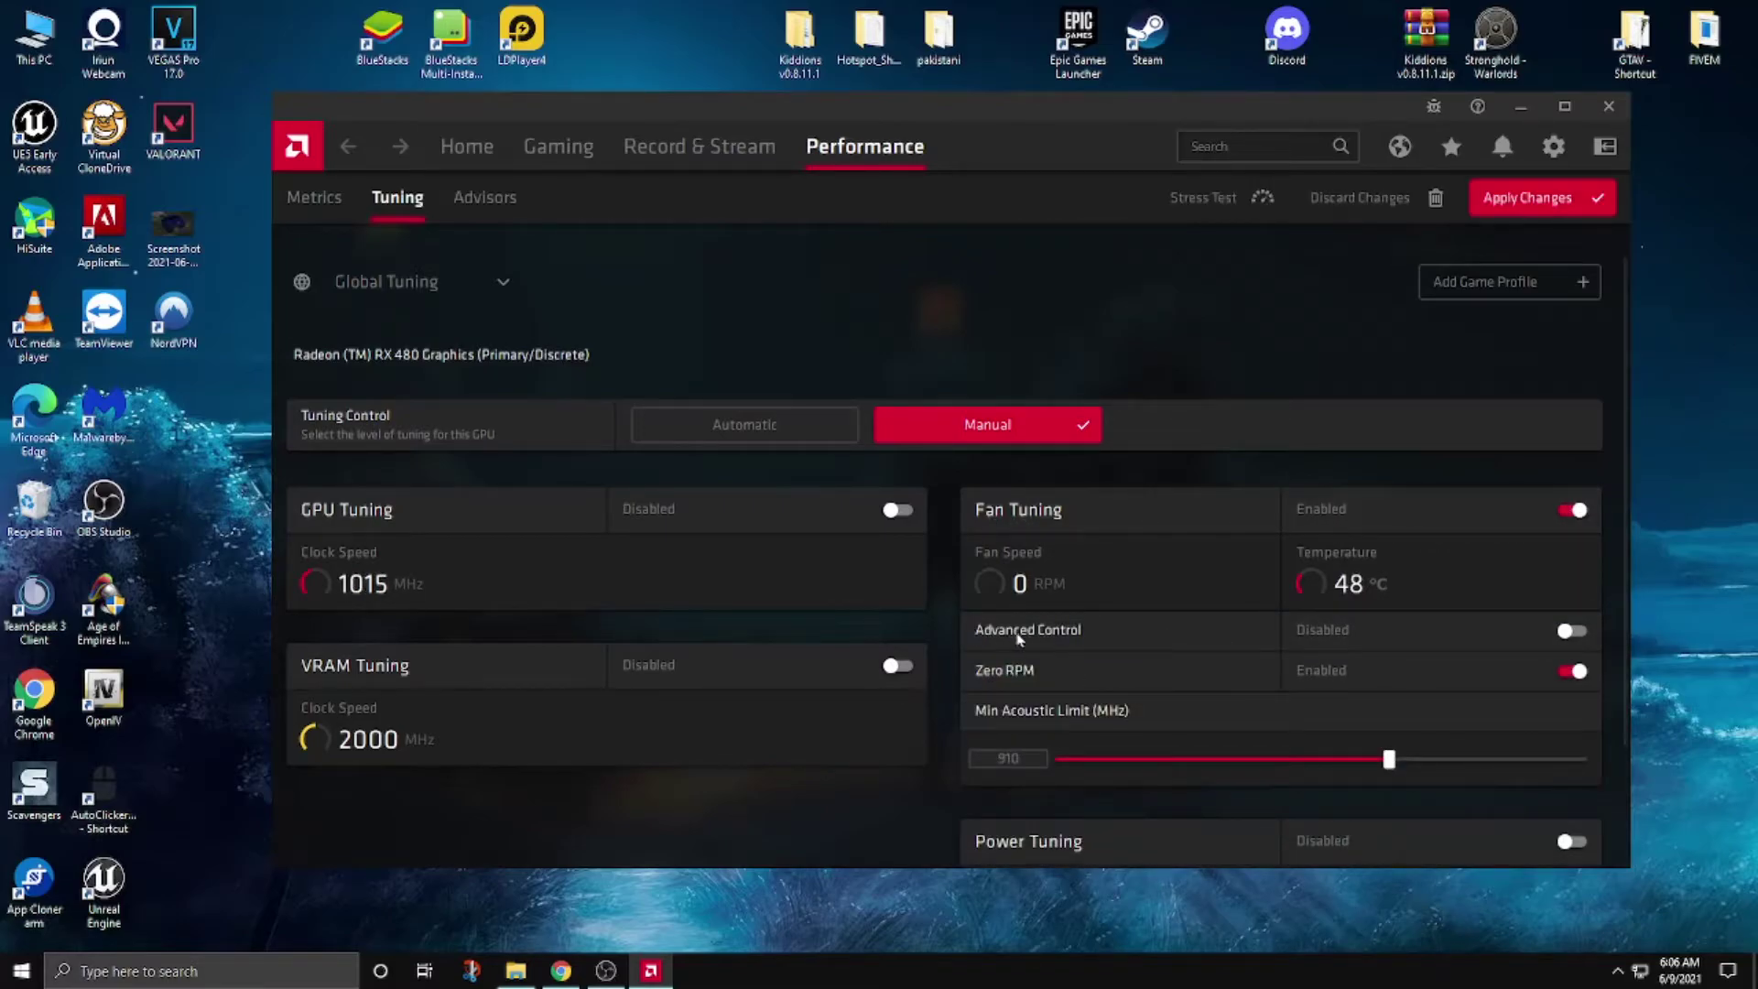
{"action": "left_click", "coordinate": [1571, 631]}
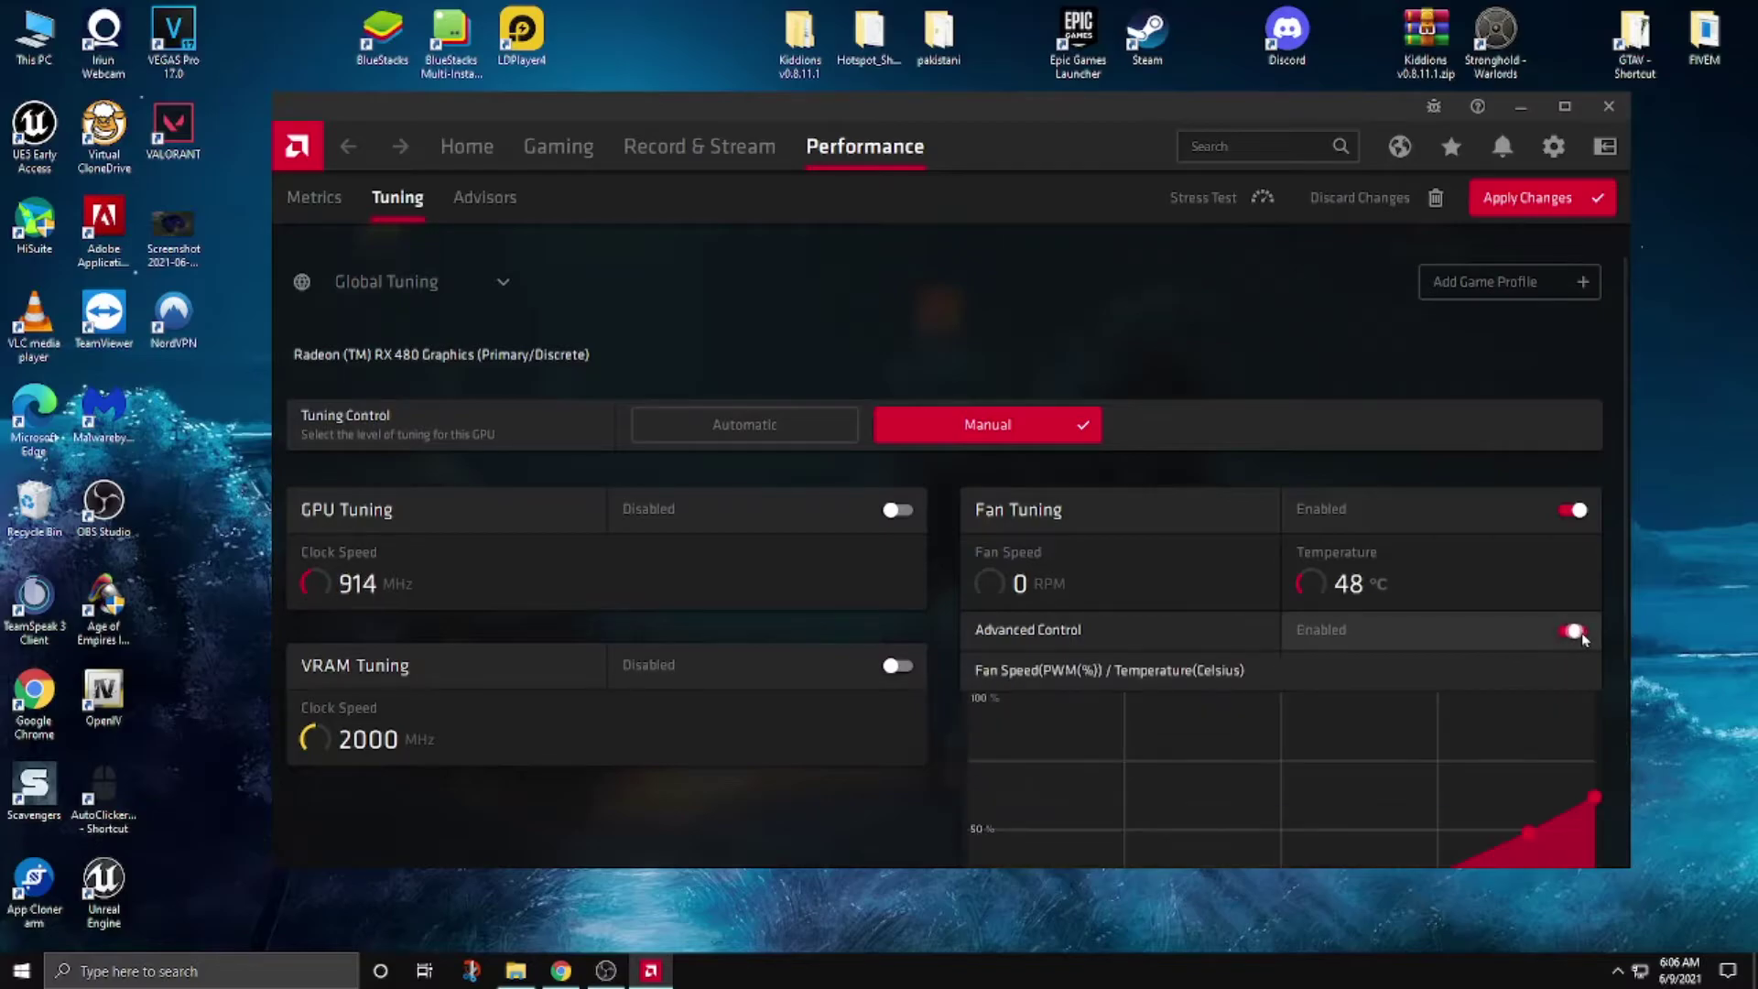
{"action": "scroll", "coordinate": [1373, 631], "scroll_direction": "down", "scroll_amount": 3}
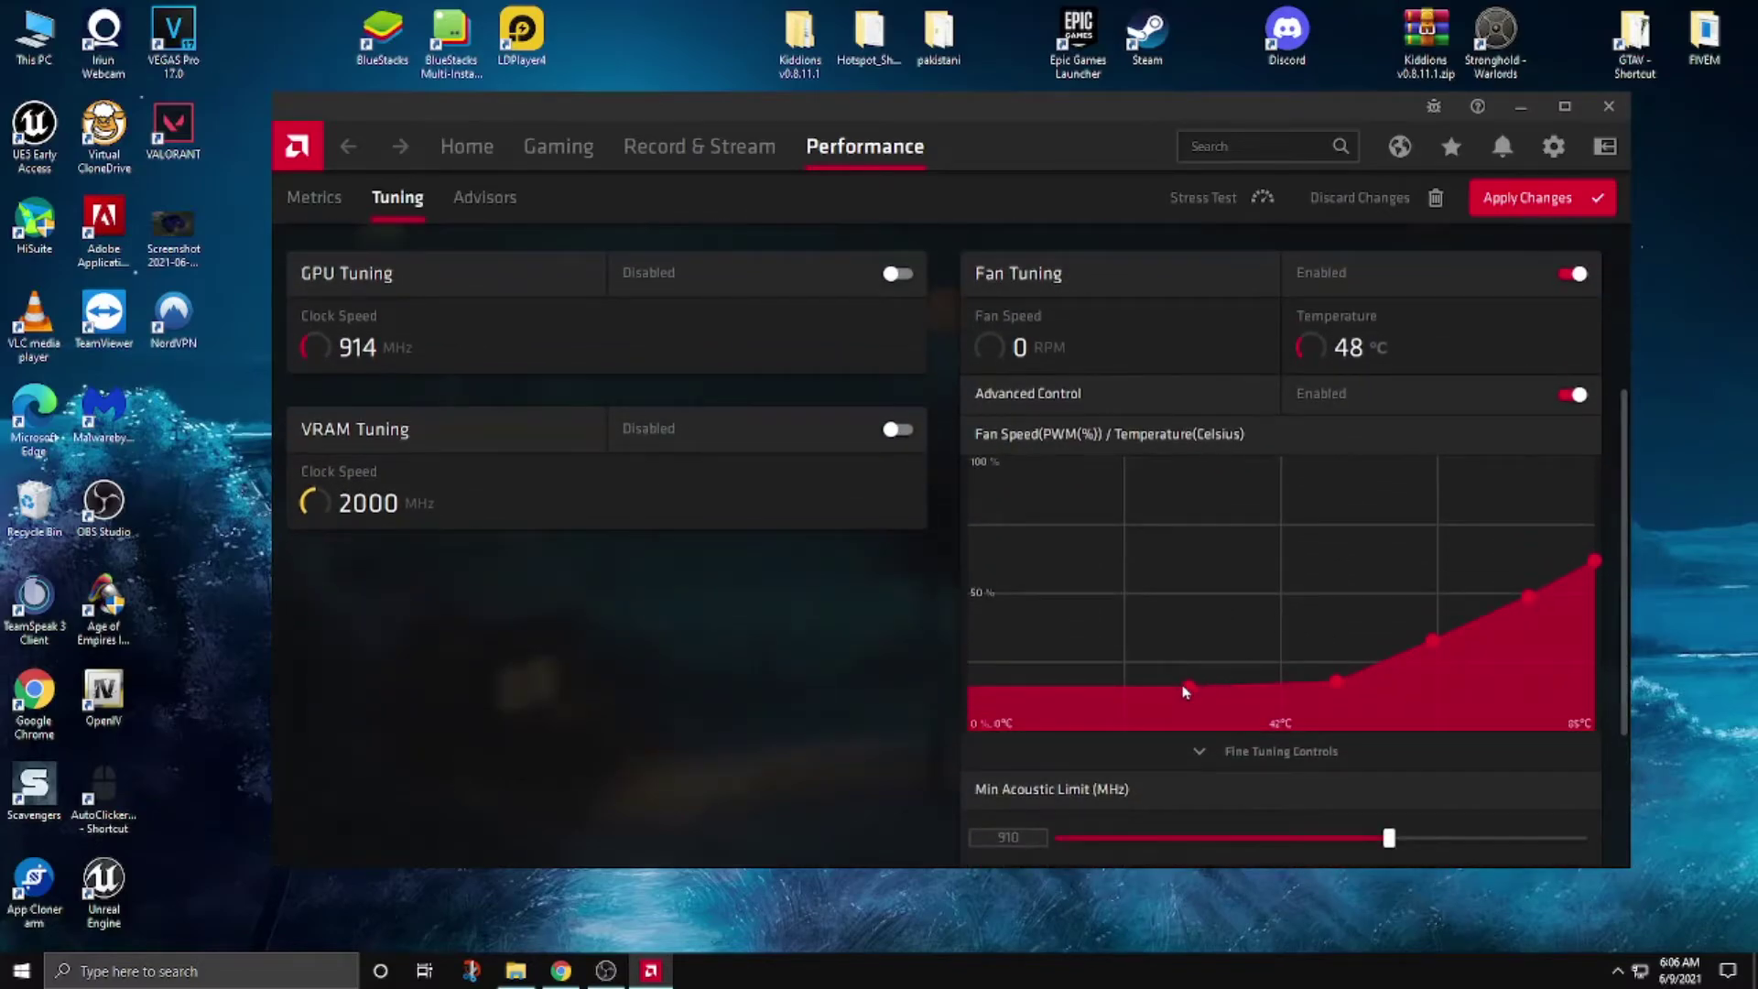
{"action": "left_click_drag", "start_coordinate": [1188, 693], "coordinate": [1187, 597]}
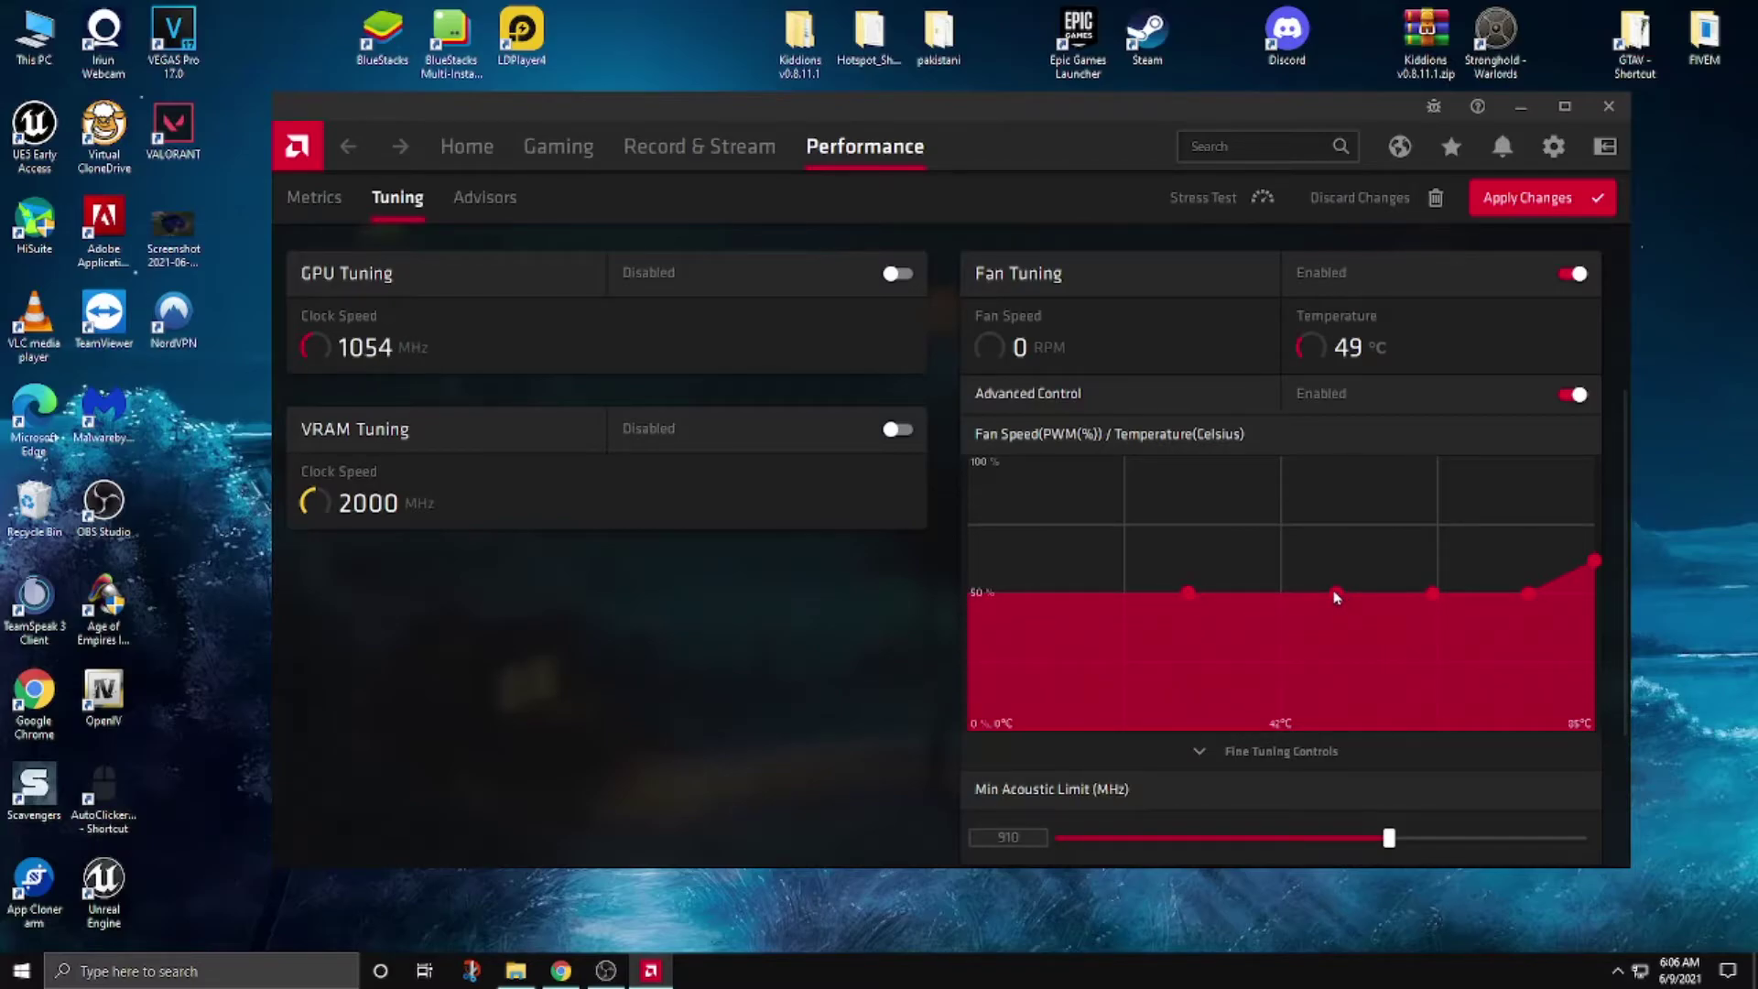
{"action": "left_click_drag", "start_coordinate": [1334, 597], "coordinate": [1596, 538]}
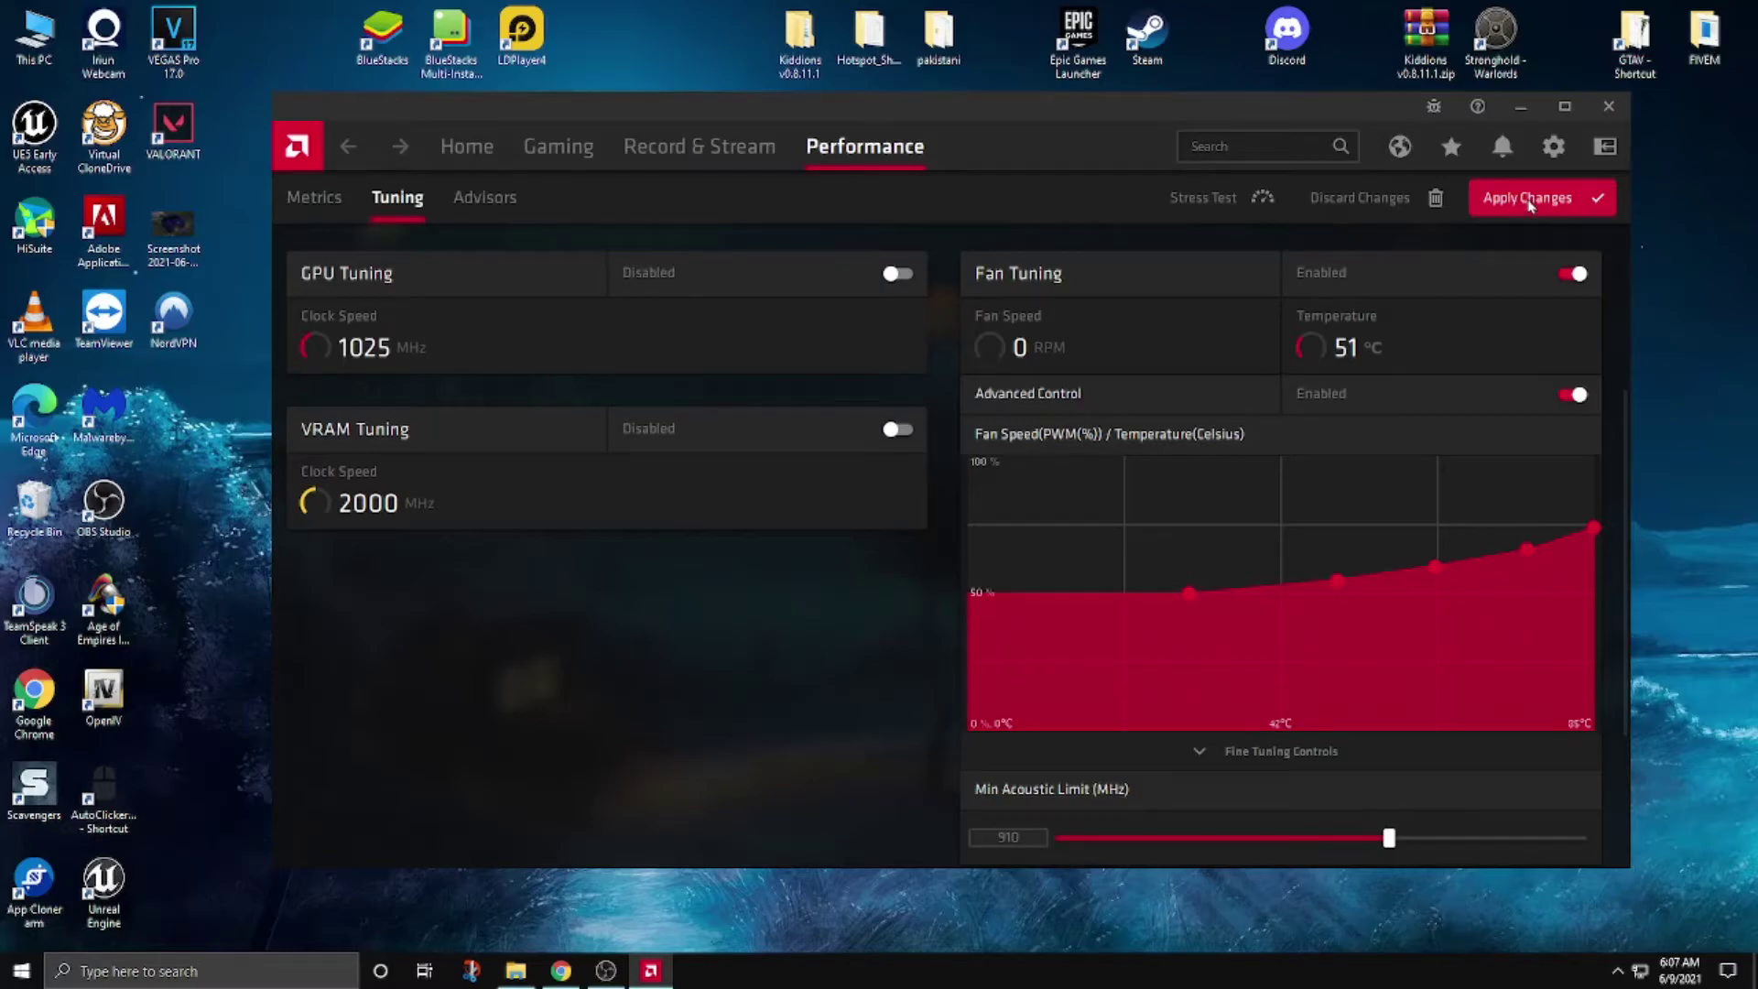
{"action": "left_click", "coordinate": [1526, 199]}
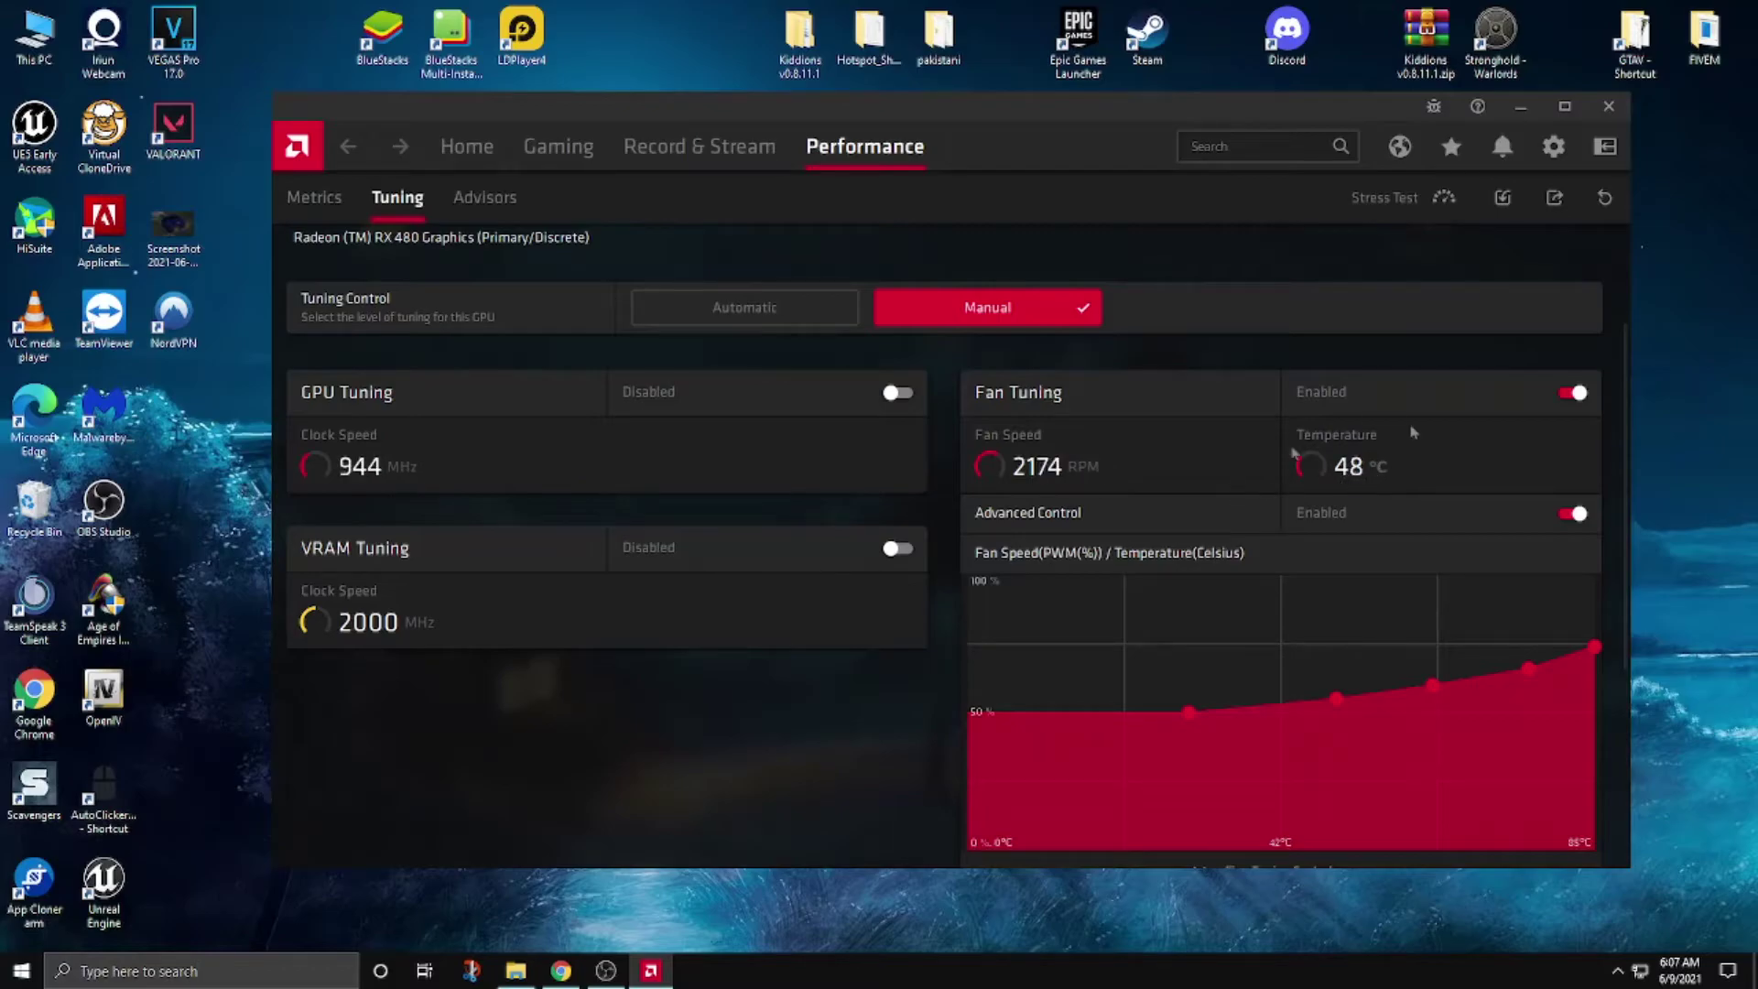
{"action": "scroll", "coordinate": [1293, 453], "scroll_direction": "up", "scroll_amount": 2}
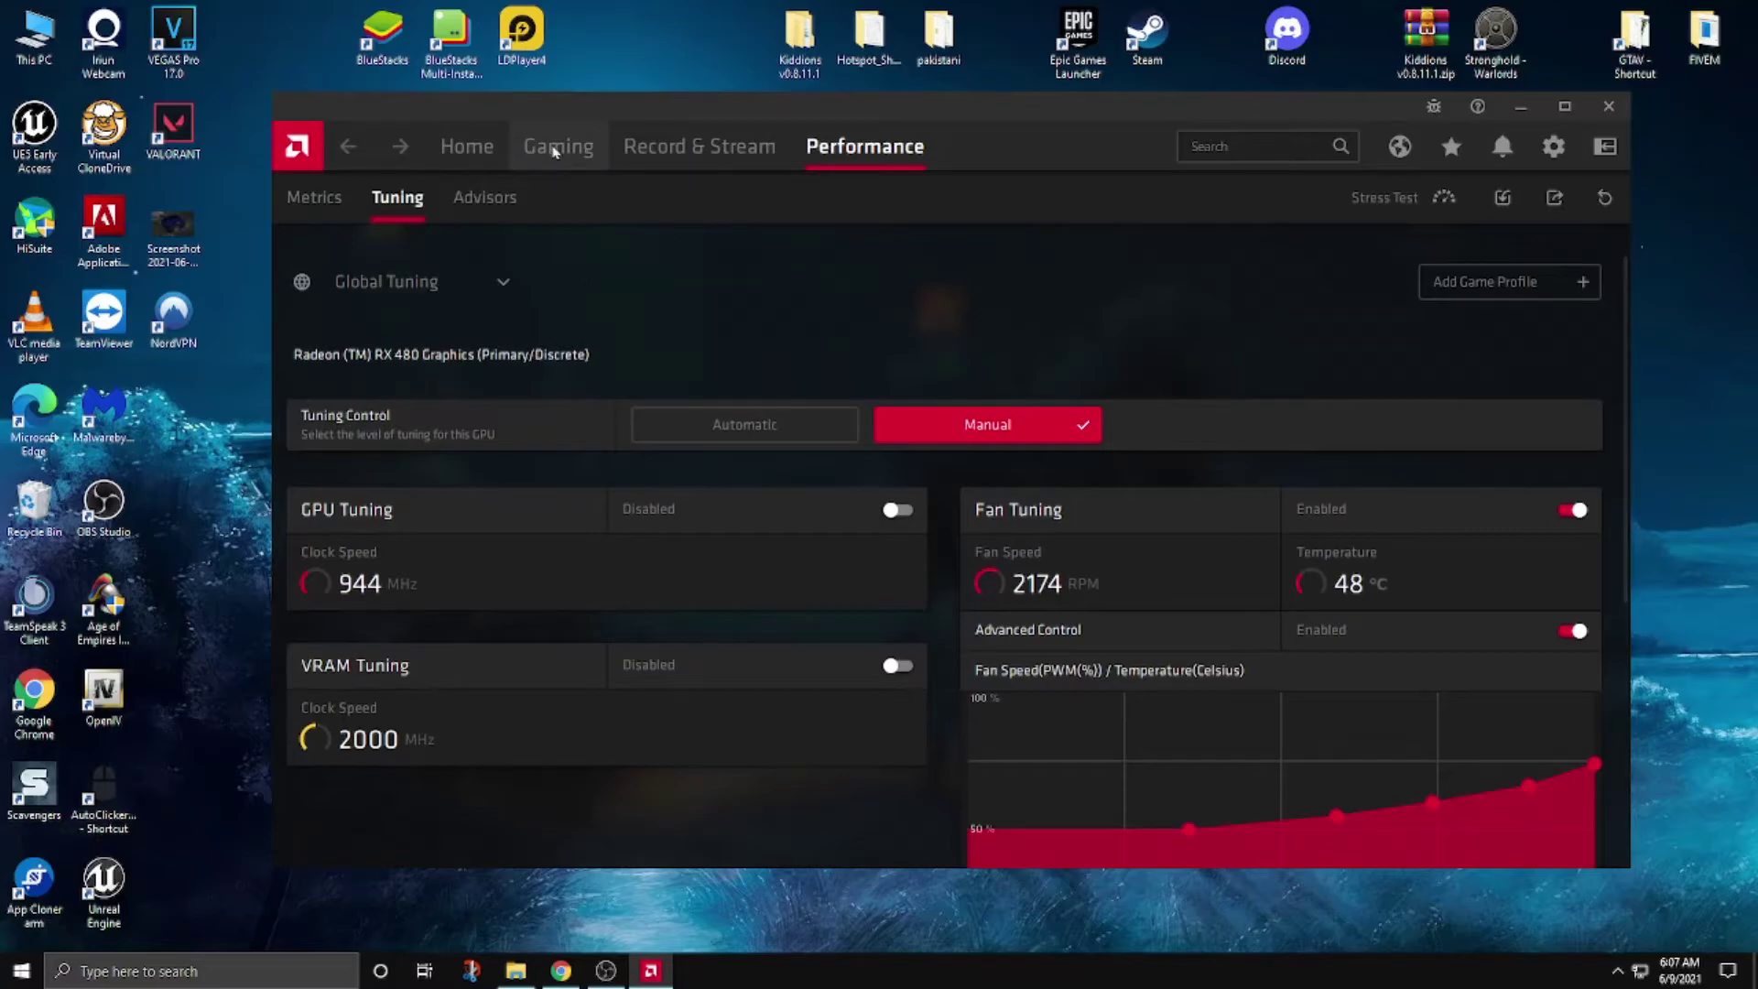
Add the FiveM Desktop shortcut to the Gaming list with Add A Game.
{"action": "left_click", "coordinate": [548, 151]}
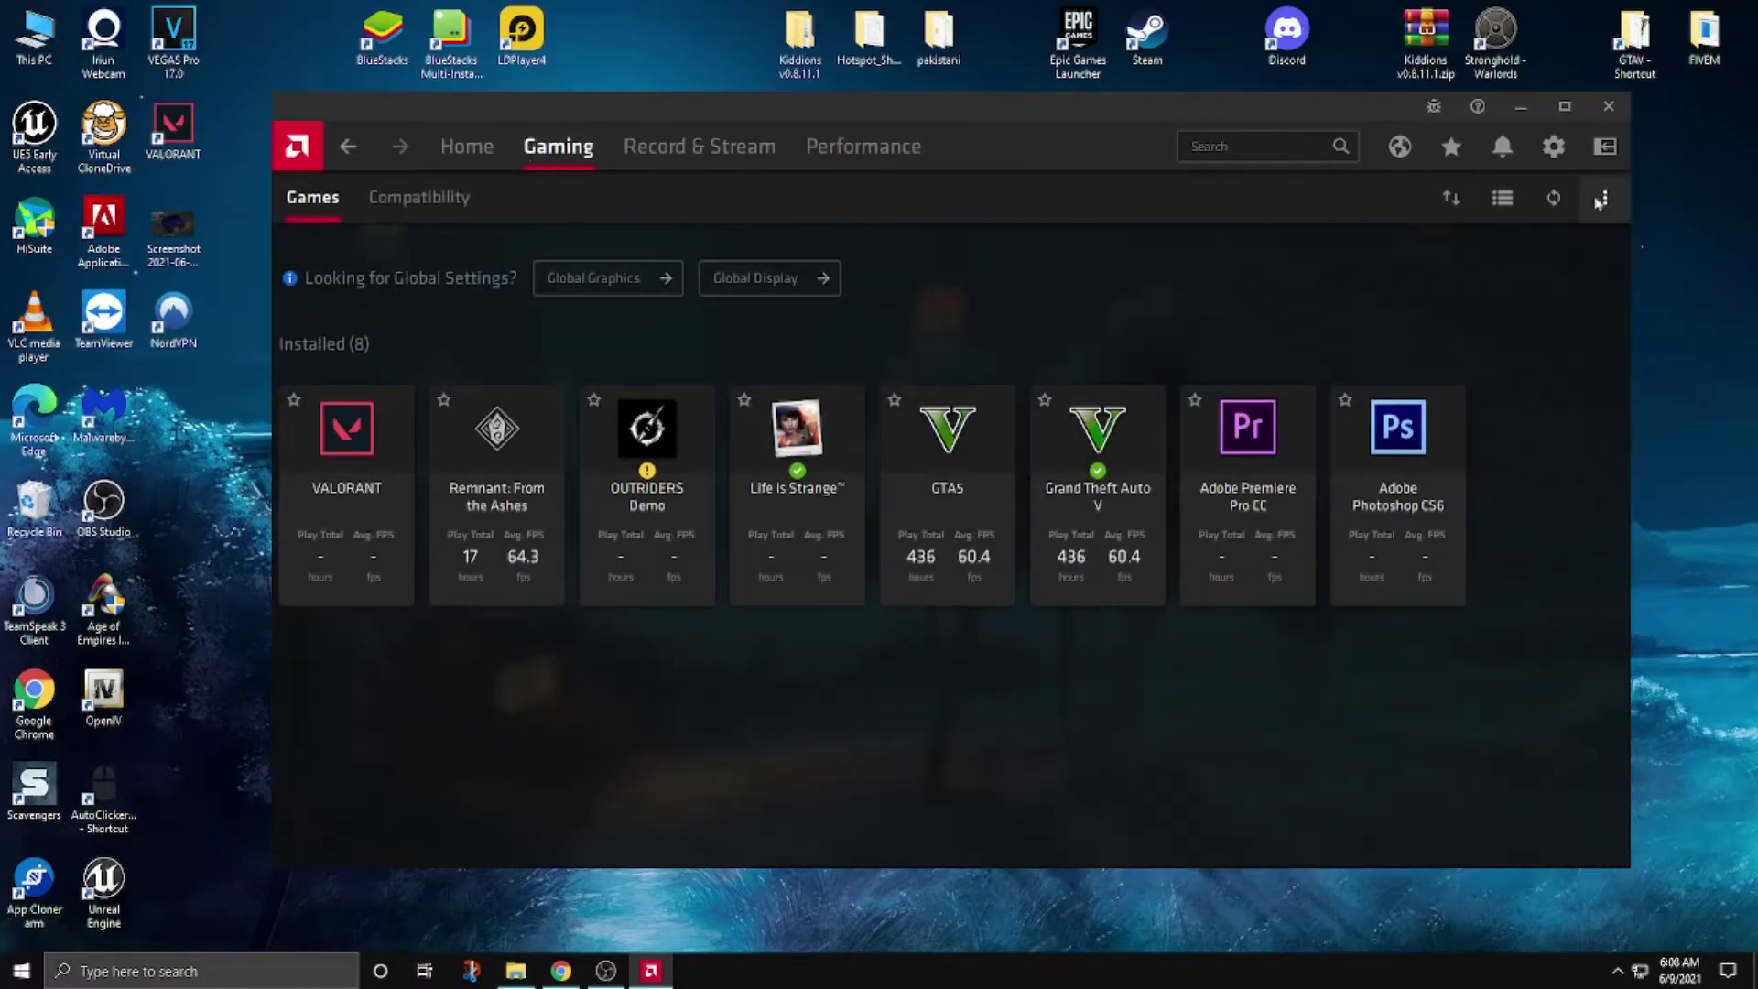
{"action": "left_click", "coordinate": [1600, 200]}
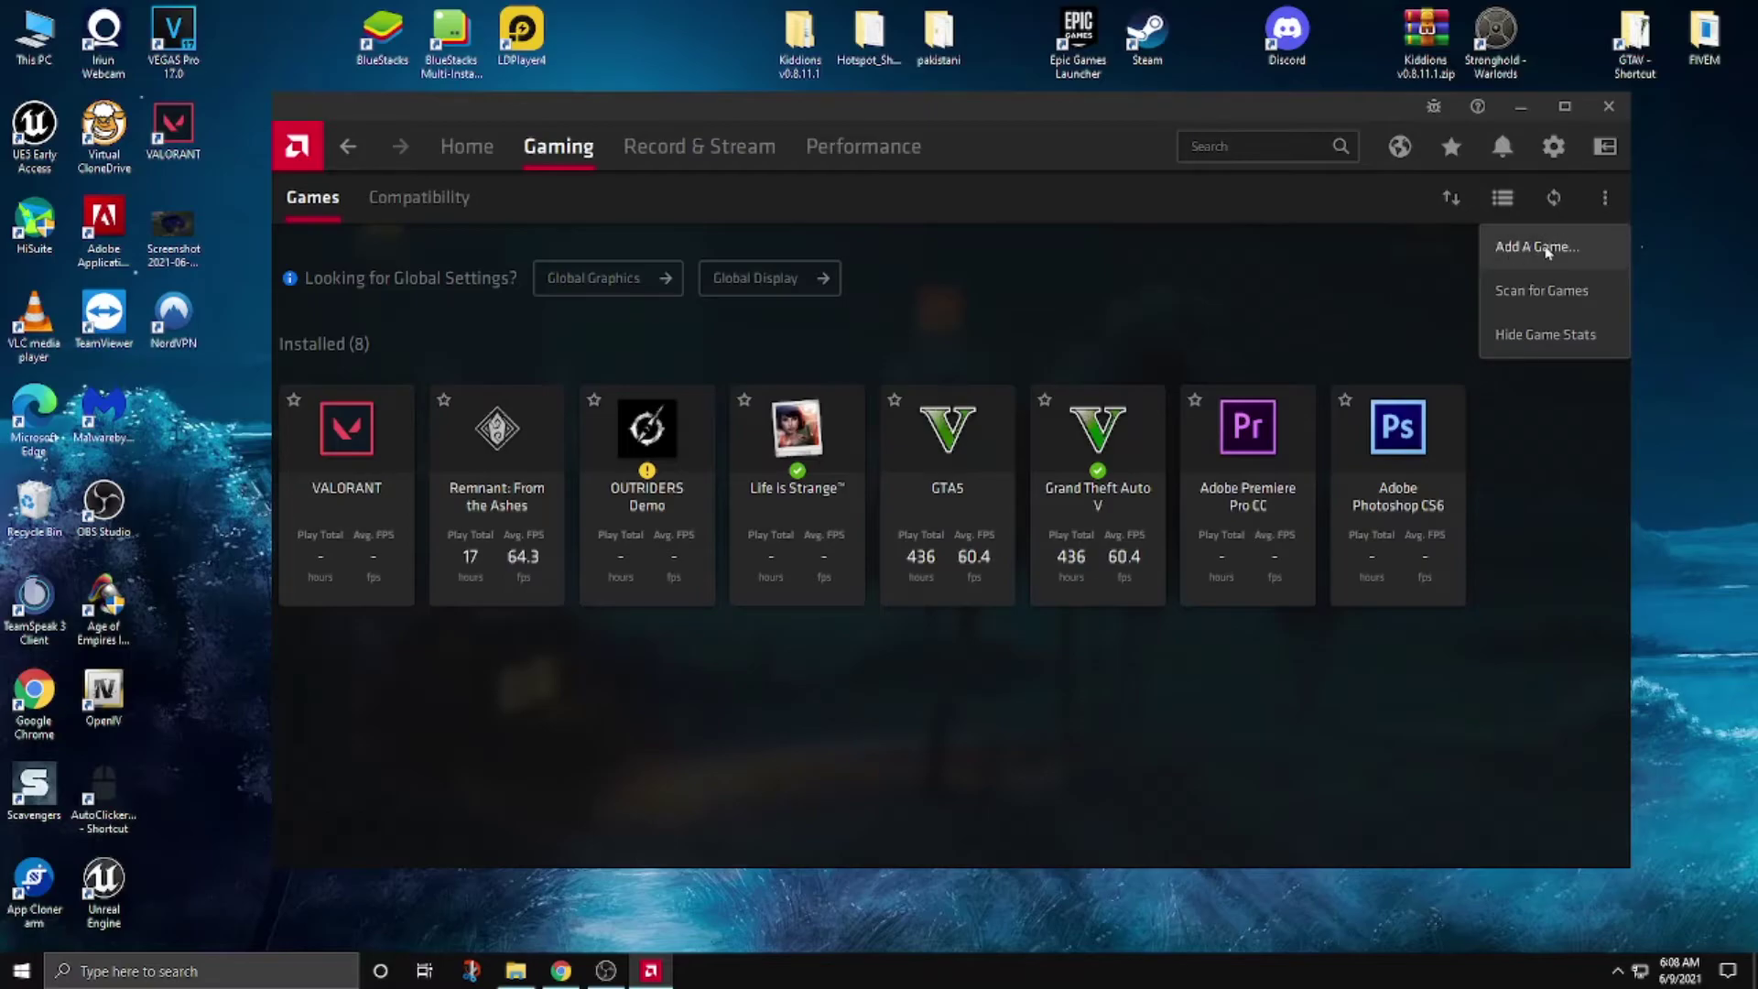
{"action": "left_click", "coordinate": [1559, 250]}
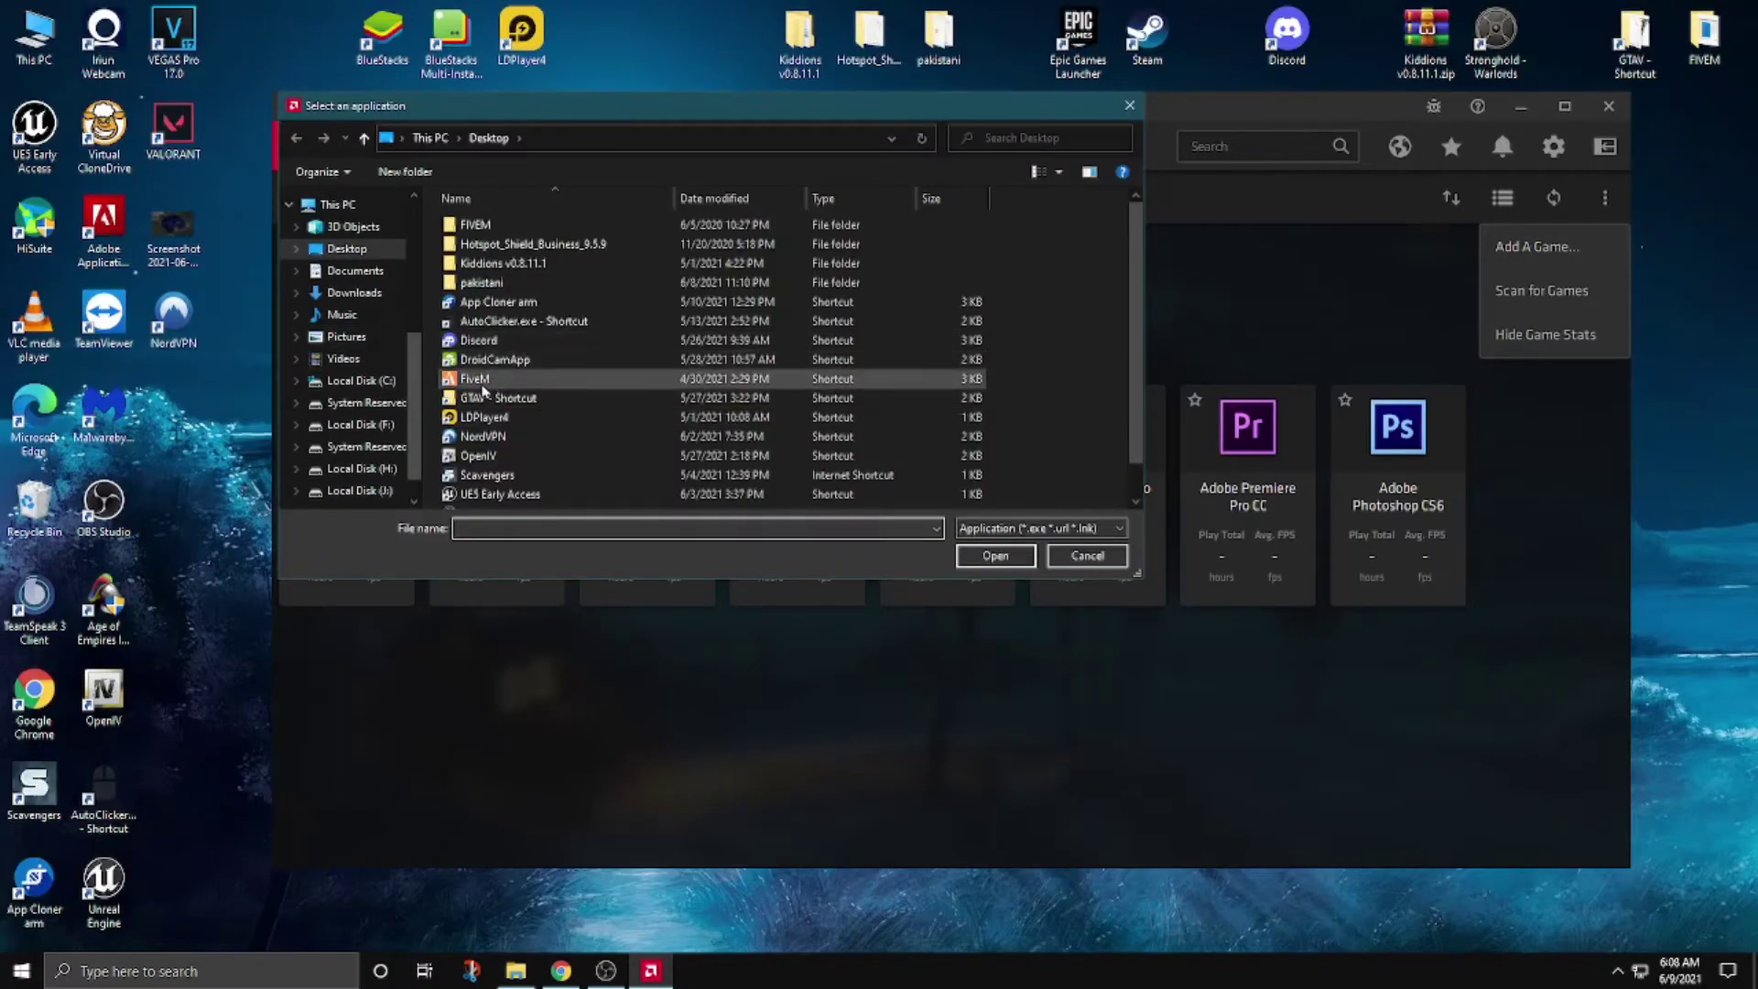
{"action": "left_click", "coordinate": [479, 384]}
{"action": "left_click", "coordinate": [996, 556]}
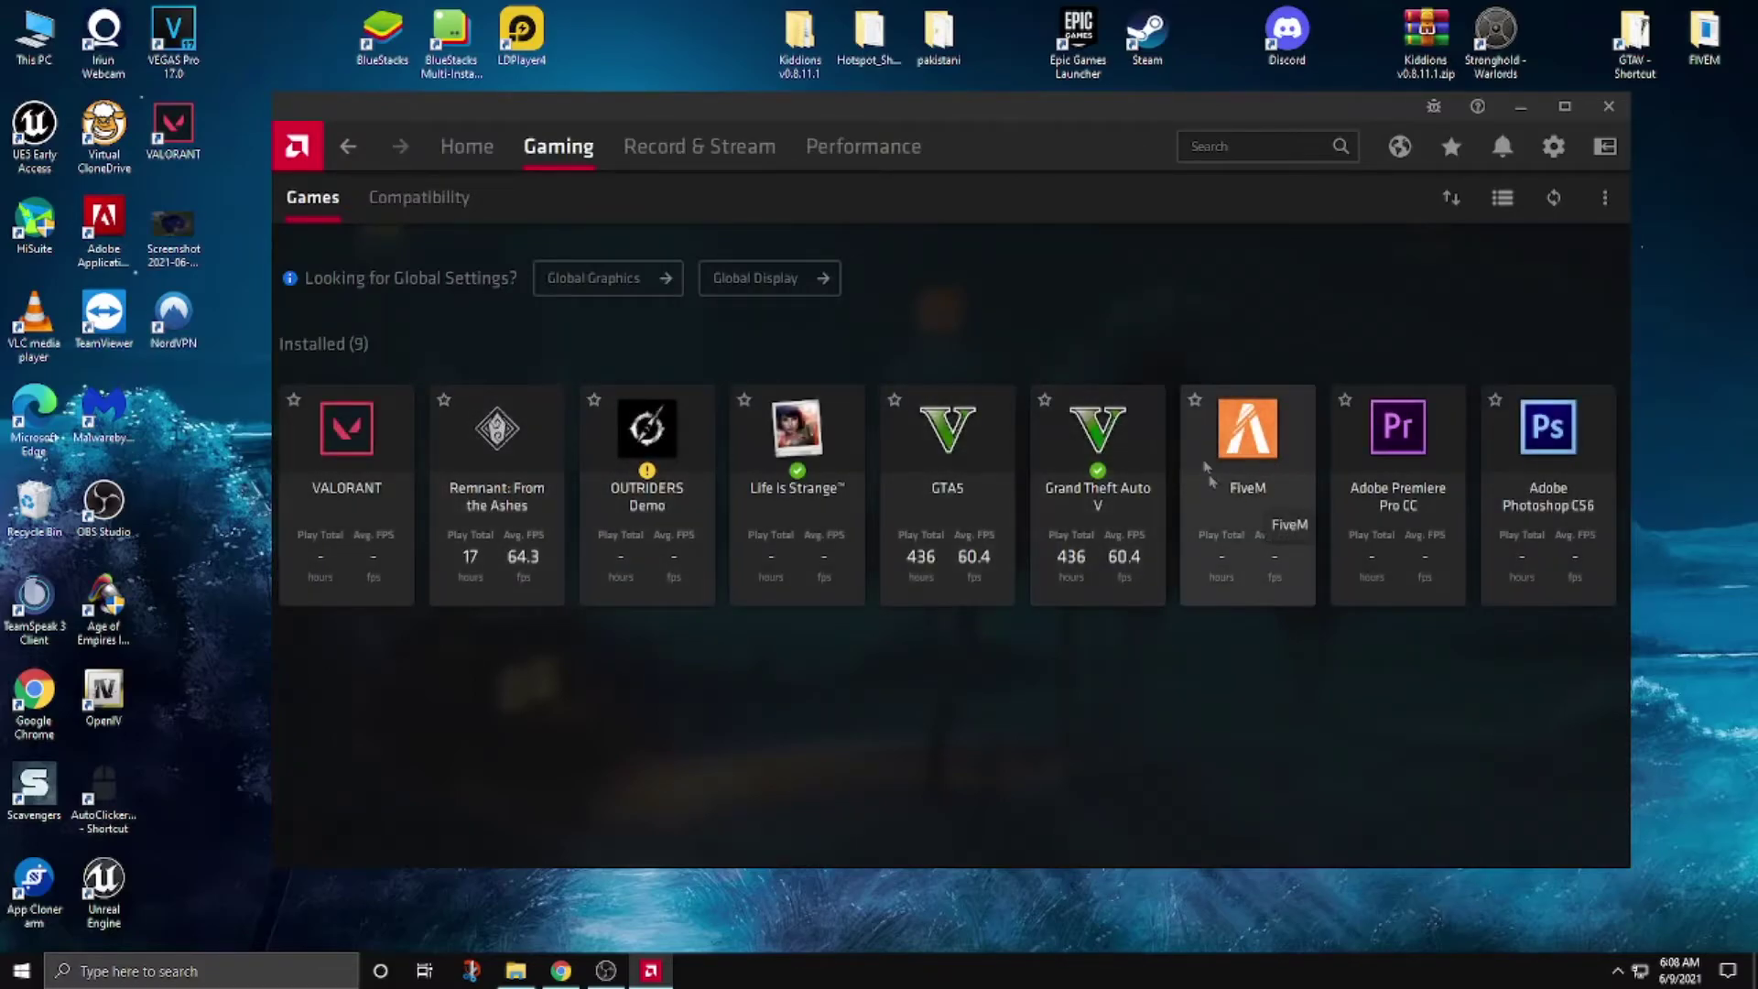
Open the FiveM game profile and review its Graphics and Display settings.
{"action": "left_click", "coordinate": [1267, 473]}
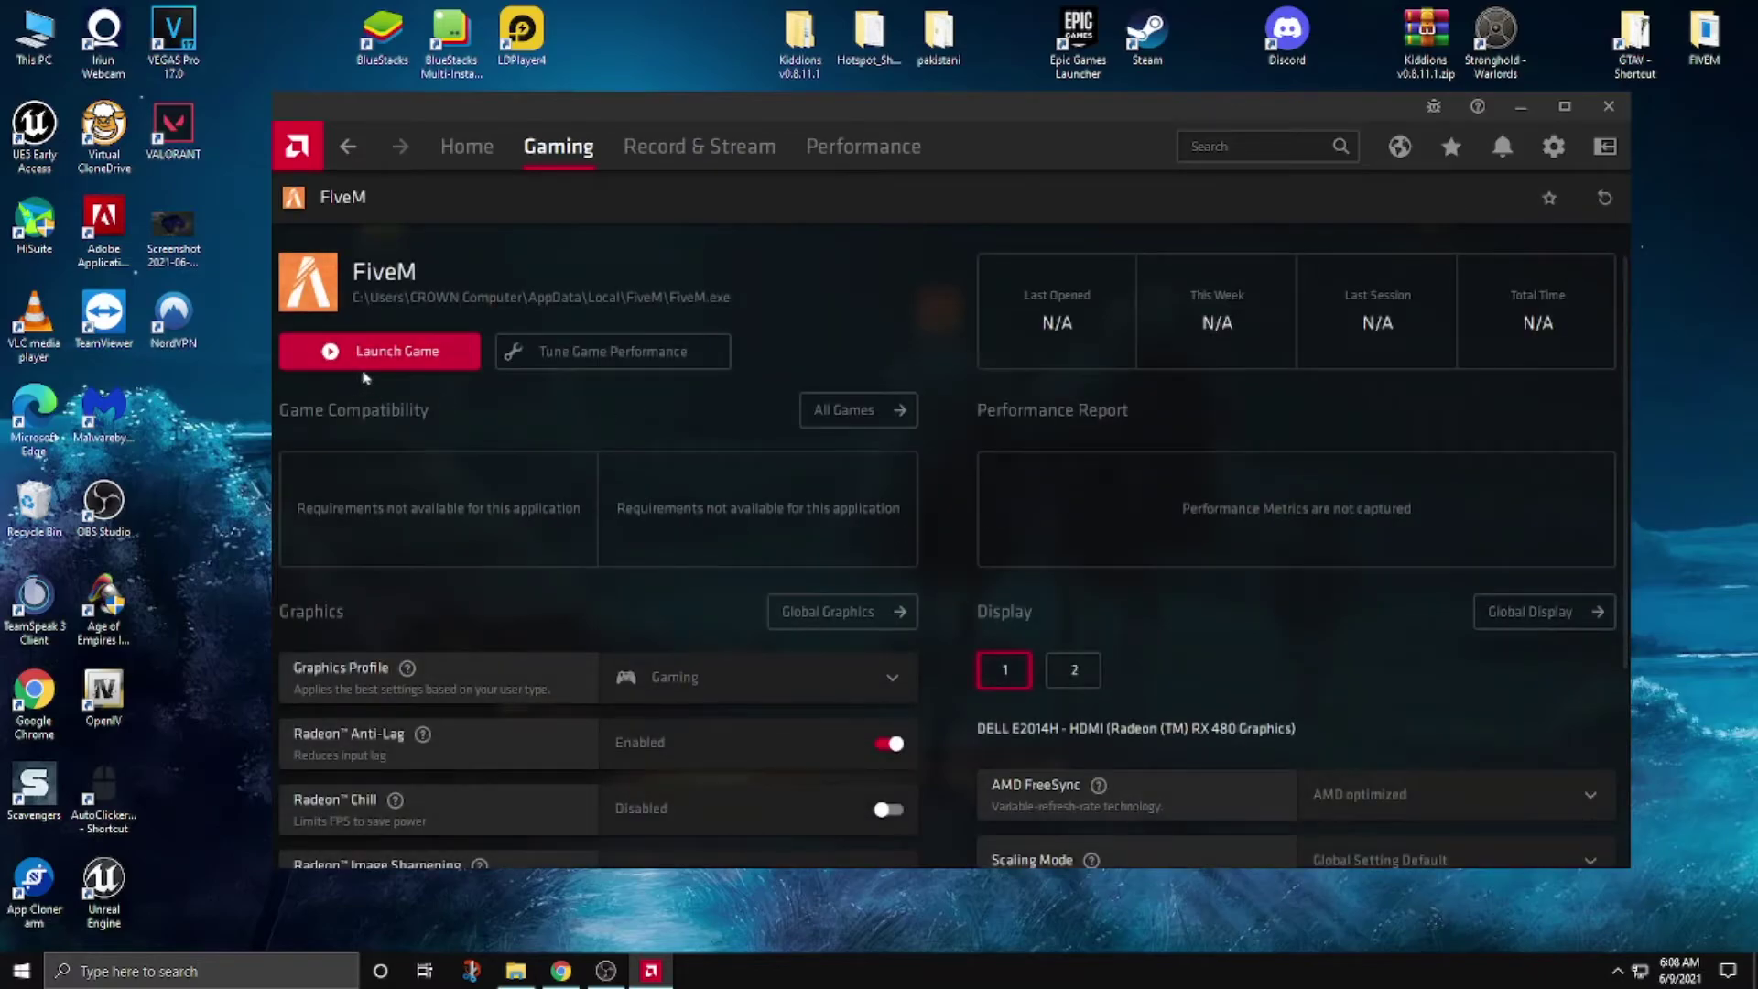
{"action": "scroll", "coordinate": [746, 526], "scroll_direction": "down", "scroll_amount": 2}
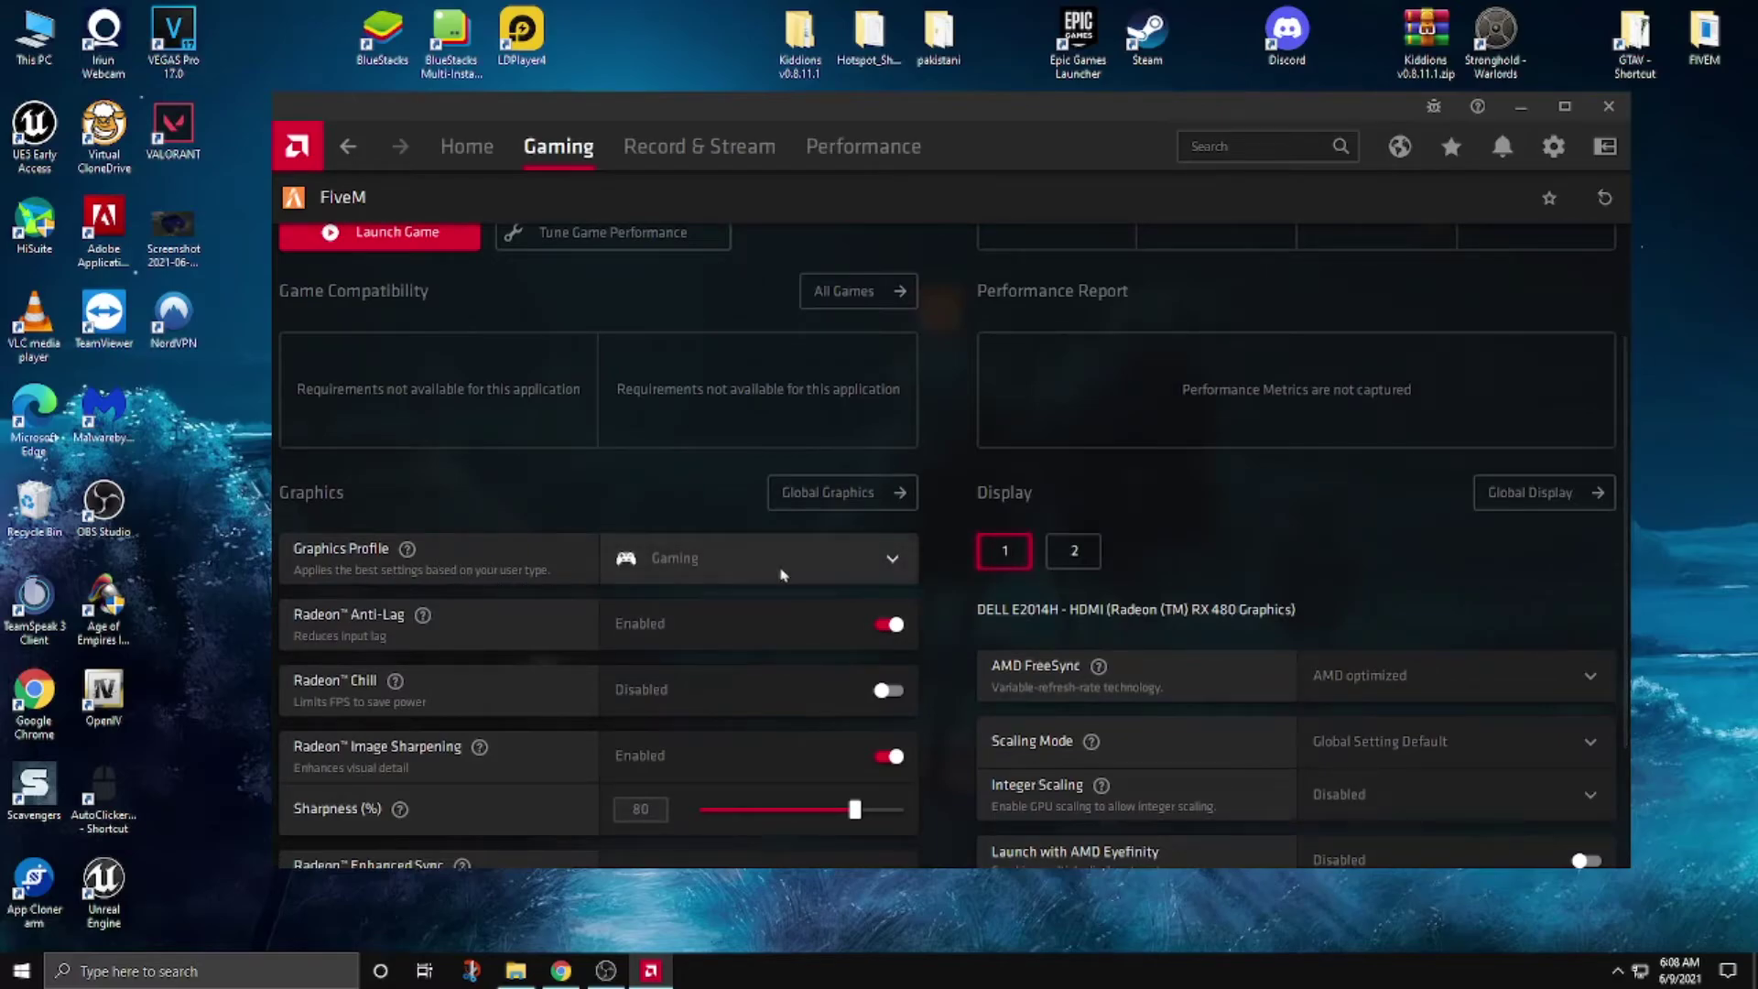
{"action": "scroll", "coordinate": [794, 569], "scroll_direction": "down", "scroll_amount": 2}
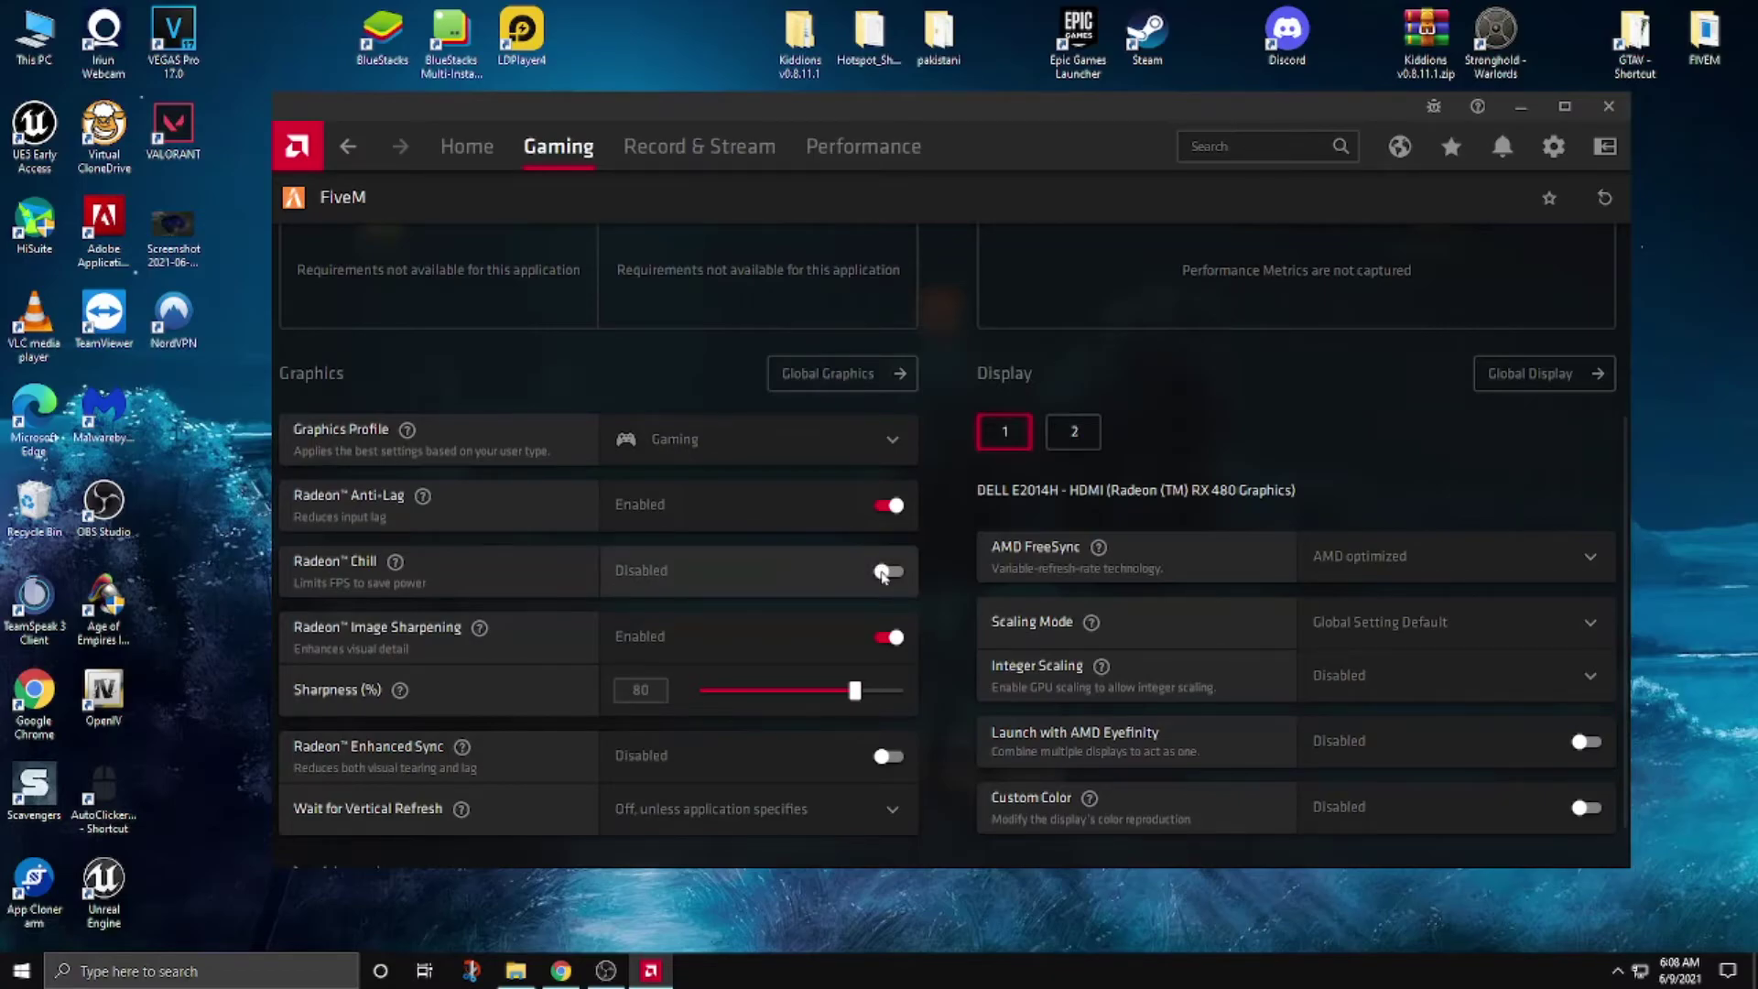
{"action": "scroll", "coordinate": [721, 596], "scroll_direction": "down", "scroll_amount": 1}
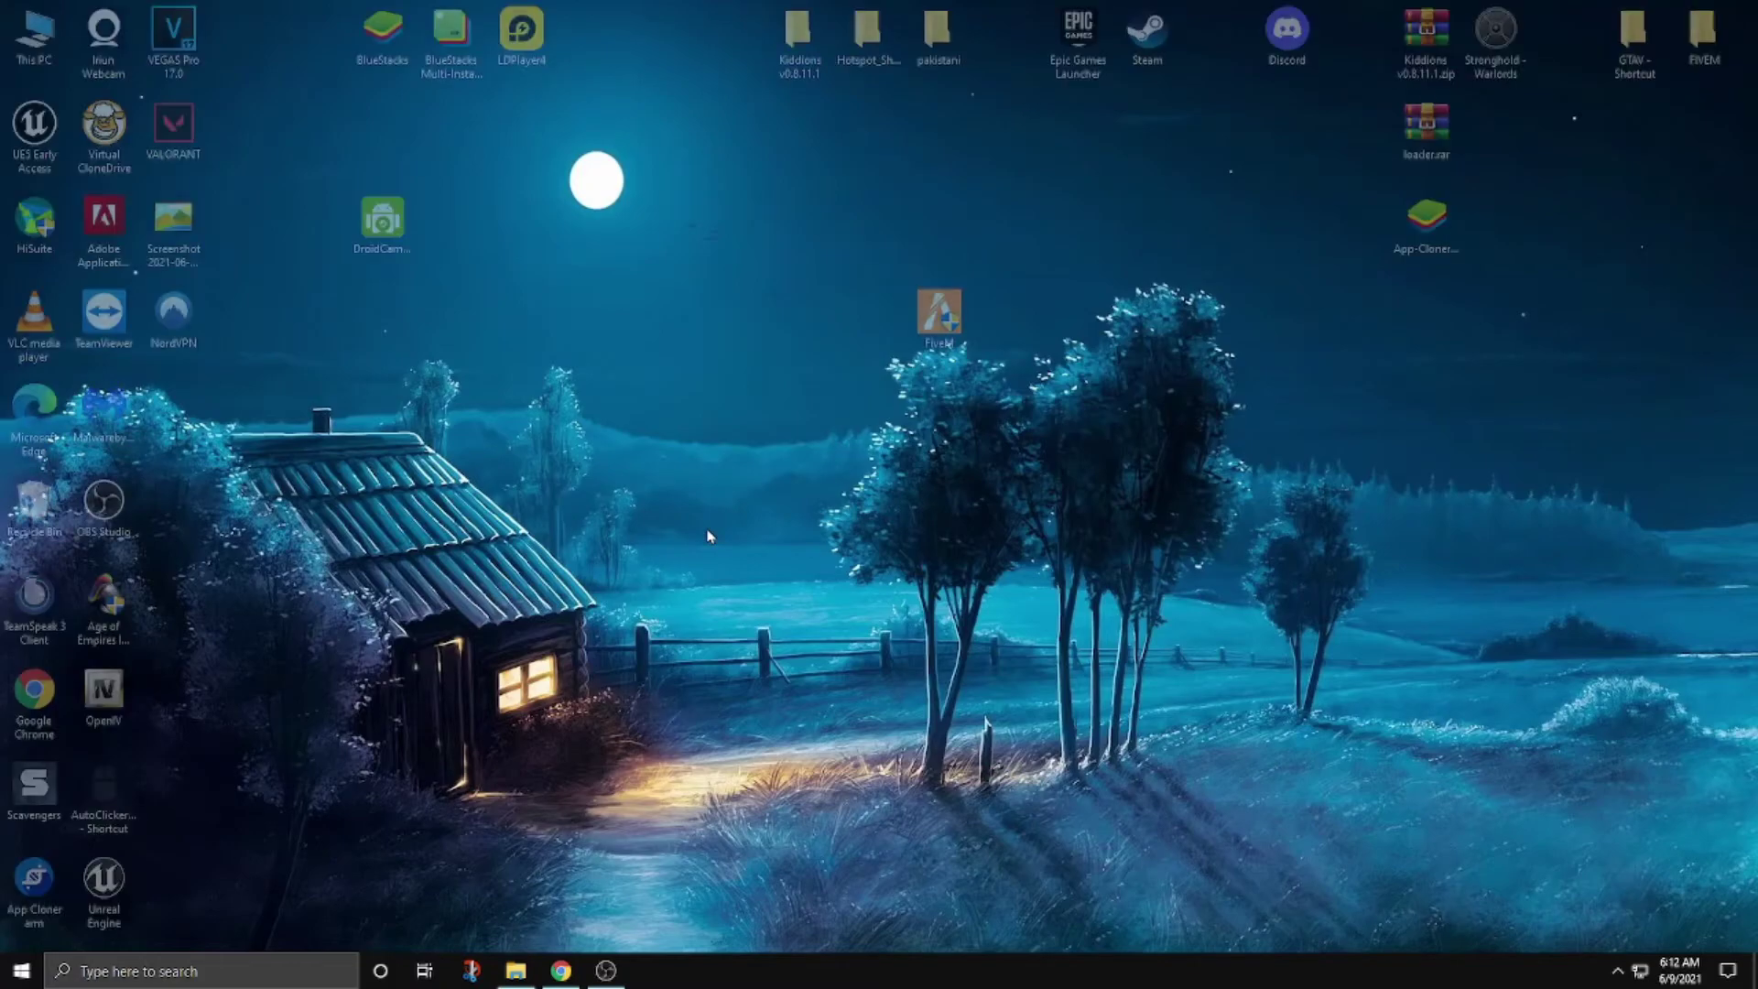
Launch FiveM and set Reduce blur to No blur in its settings.
{"action": "right_click", "coordinate": [949, 314]}
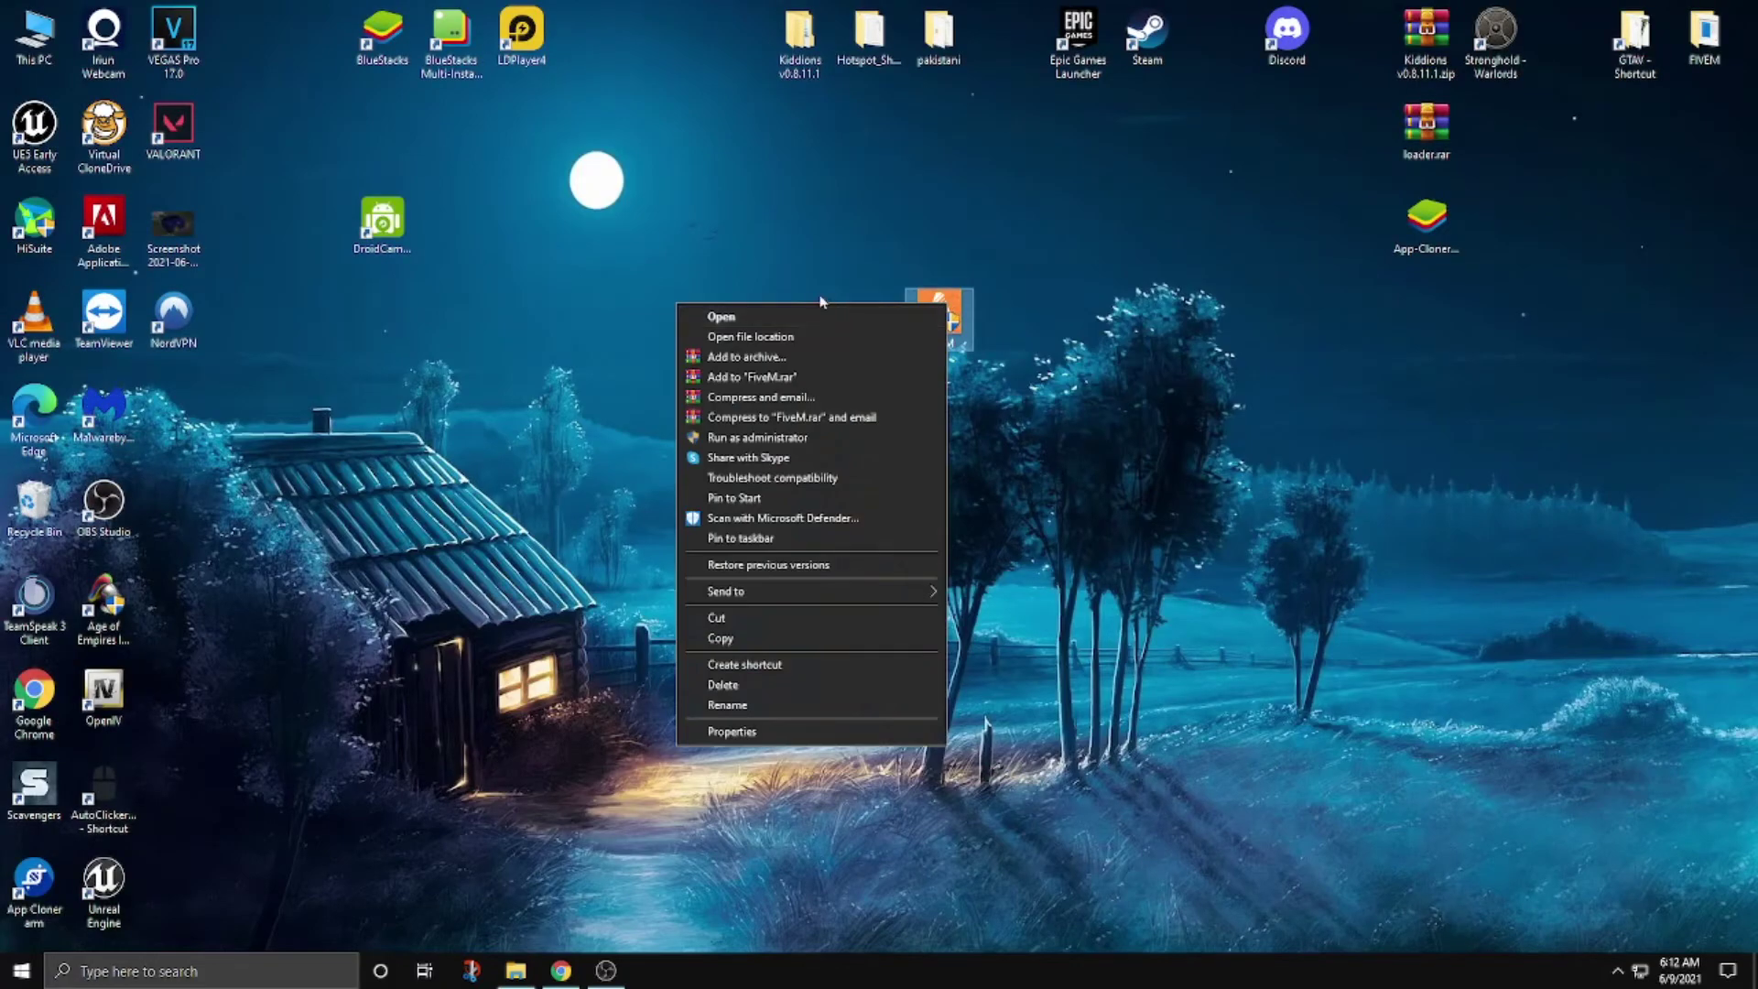
{"action": "left_click", "coordinate": [739, 320]}
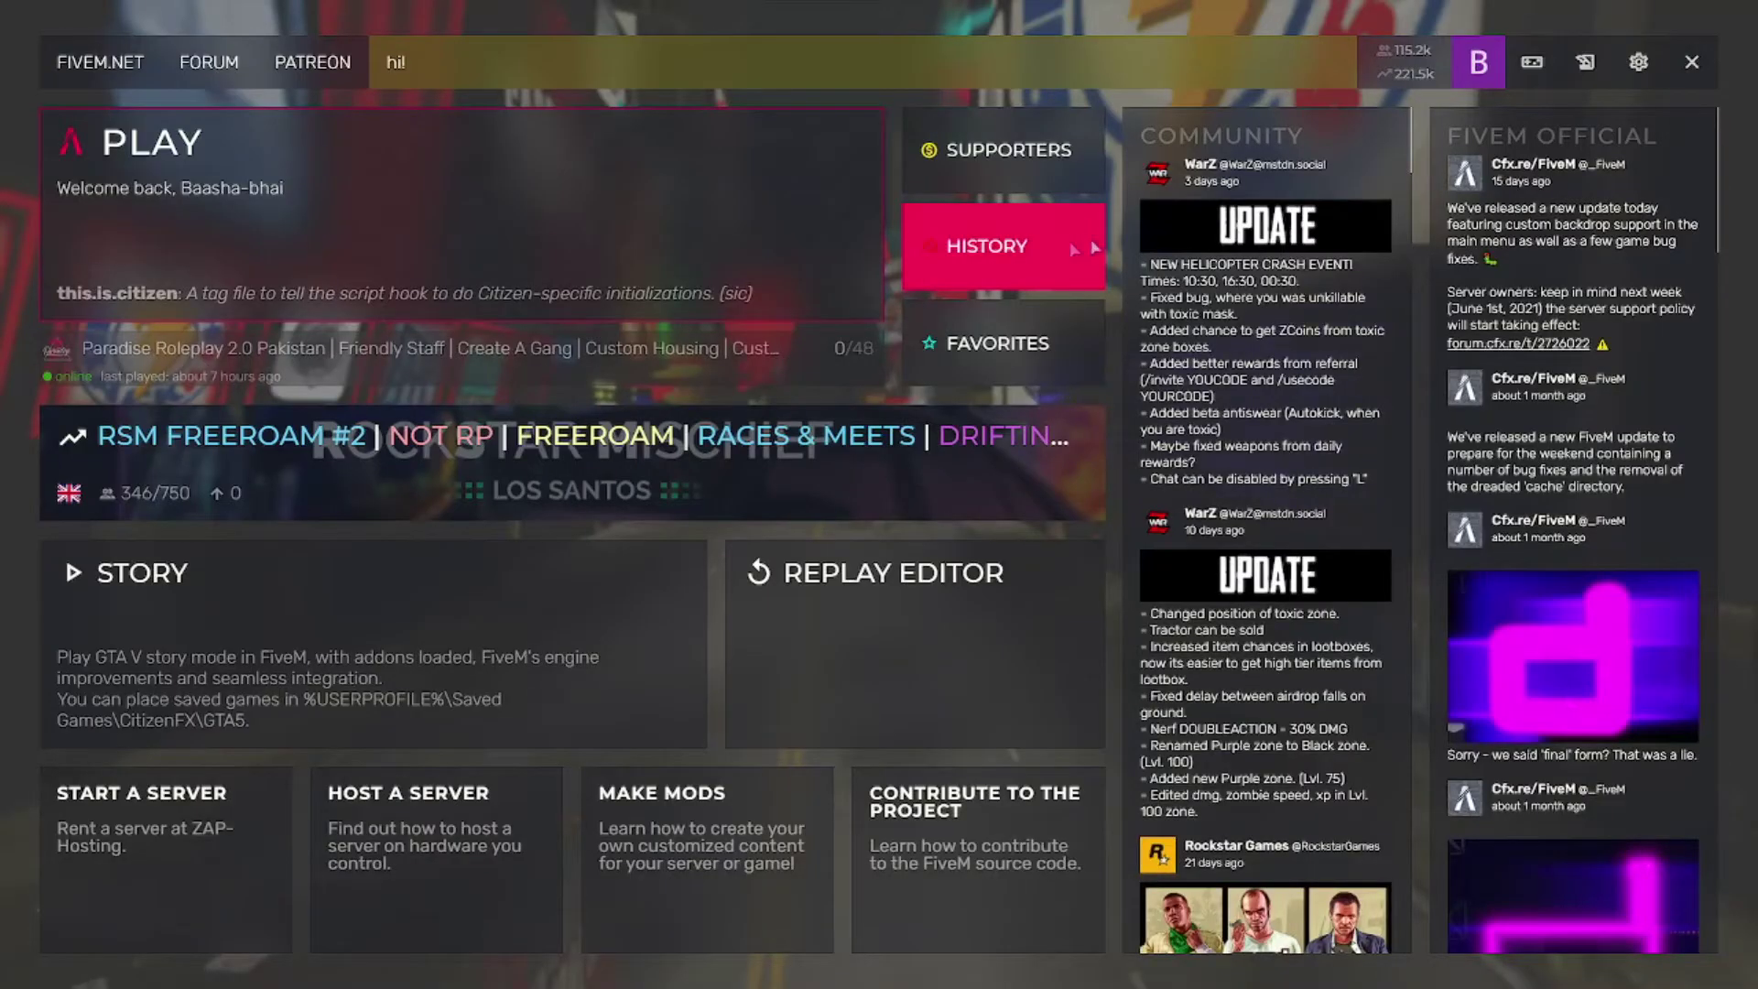
{"action": "left_click", "coordinate": [1639, 63]}
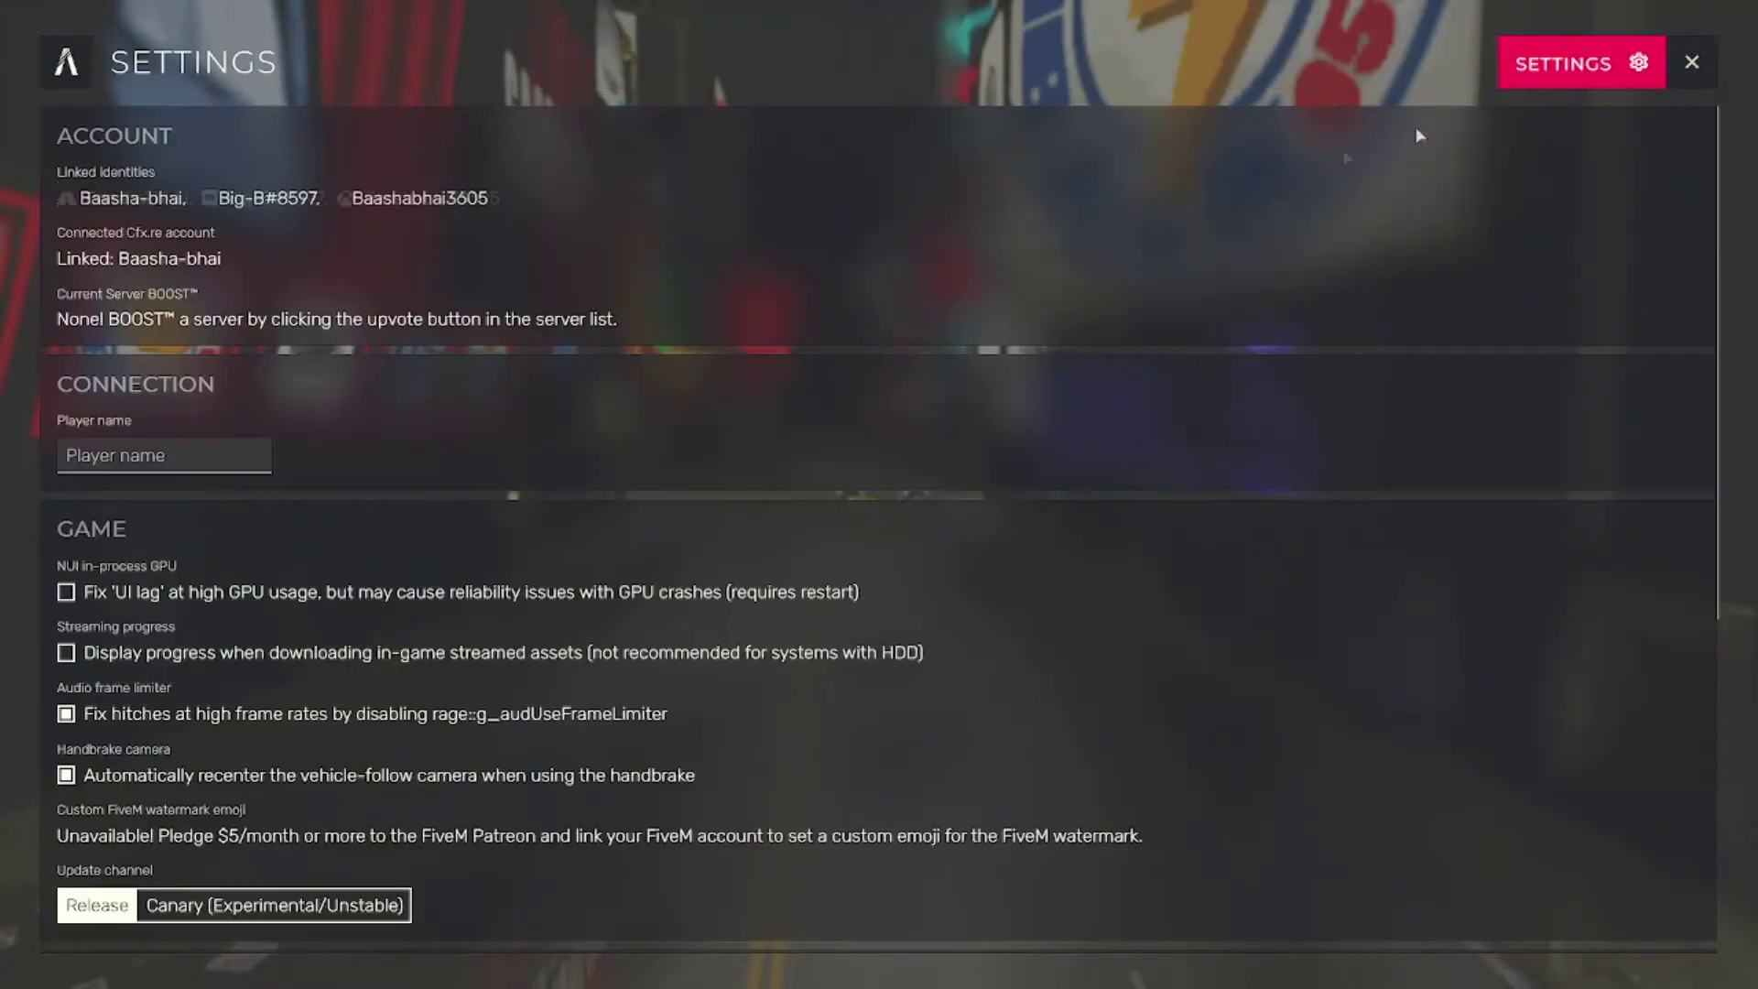
{"action": "scroll", "coordinate": [142, 652], "scroll_direction": "down", "scroll_amount": 3}
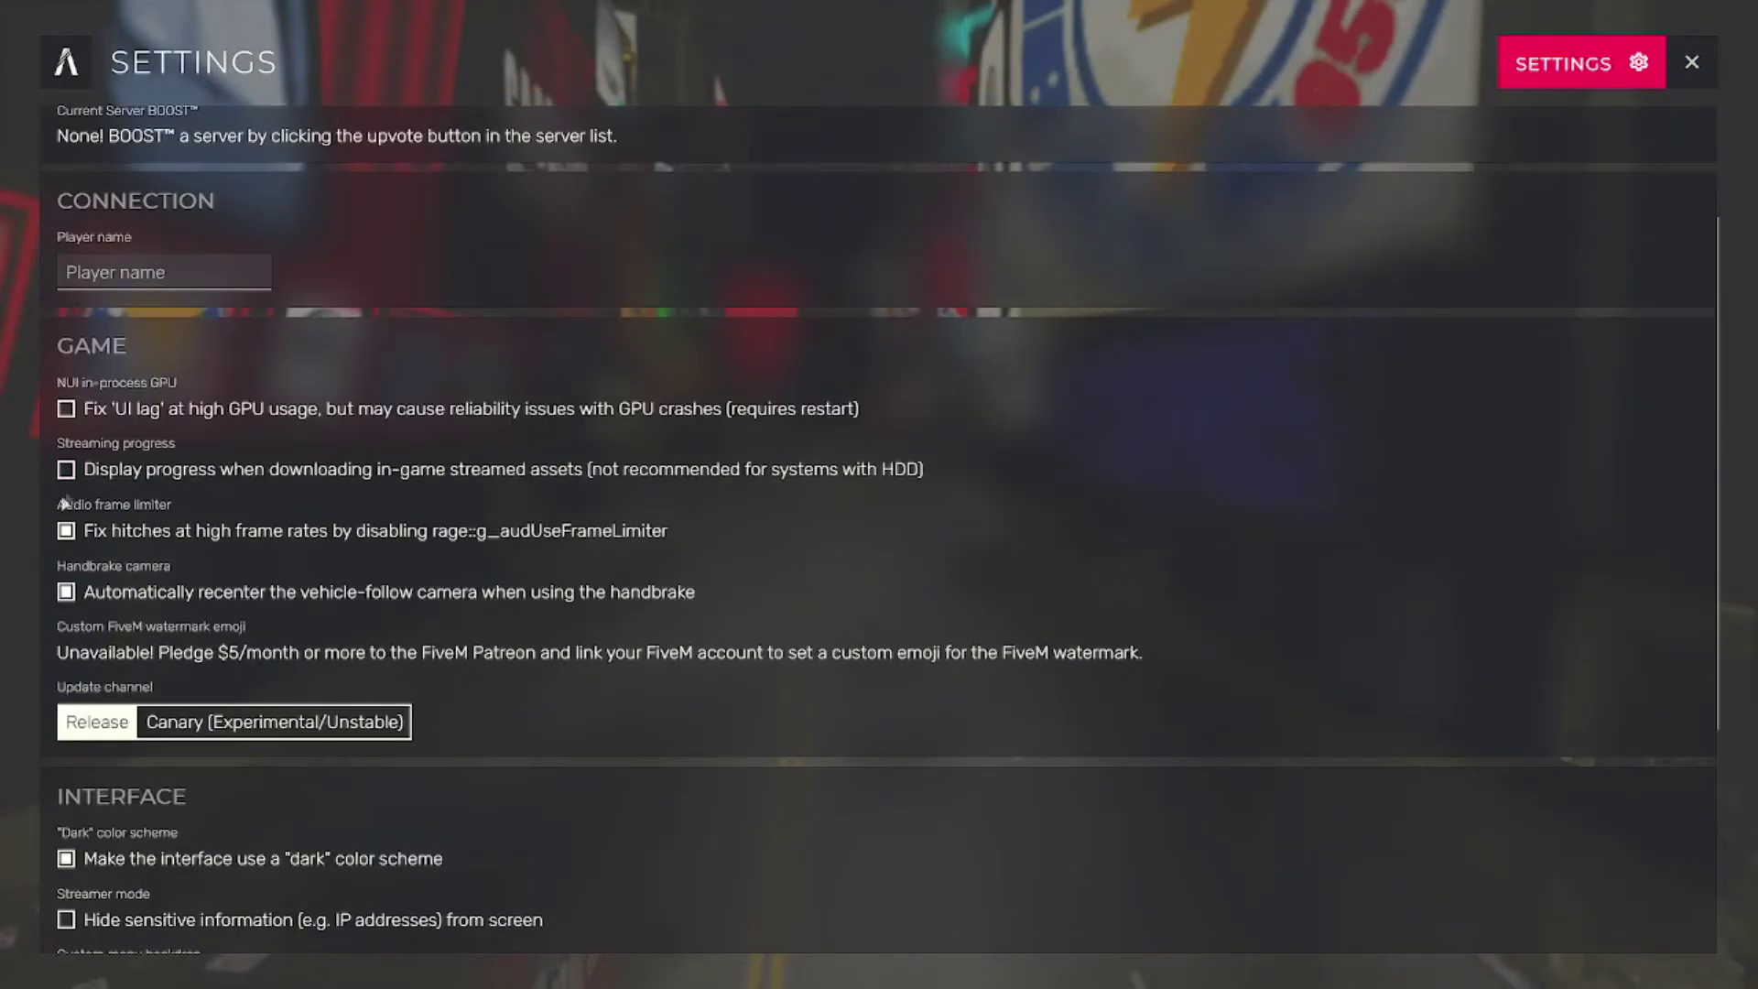
{"action": "scroll", "coordinate": [170, 591], "scroll_direction": "down", "scroll_amount": 3}
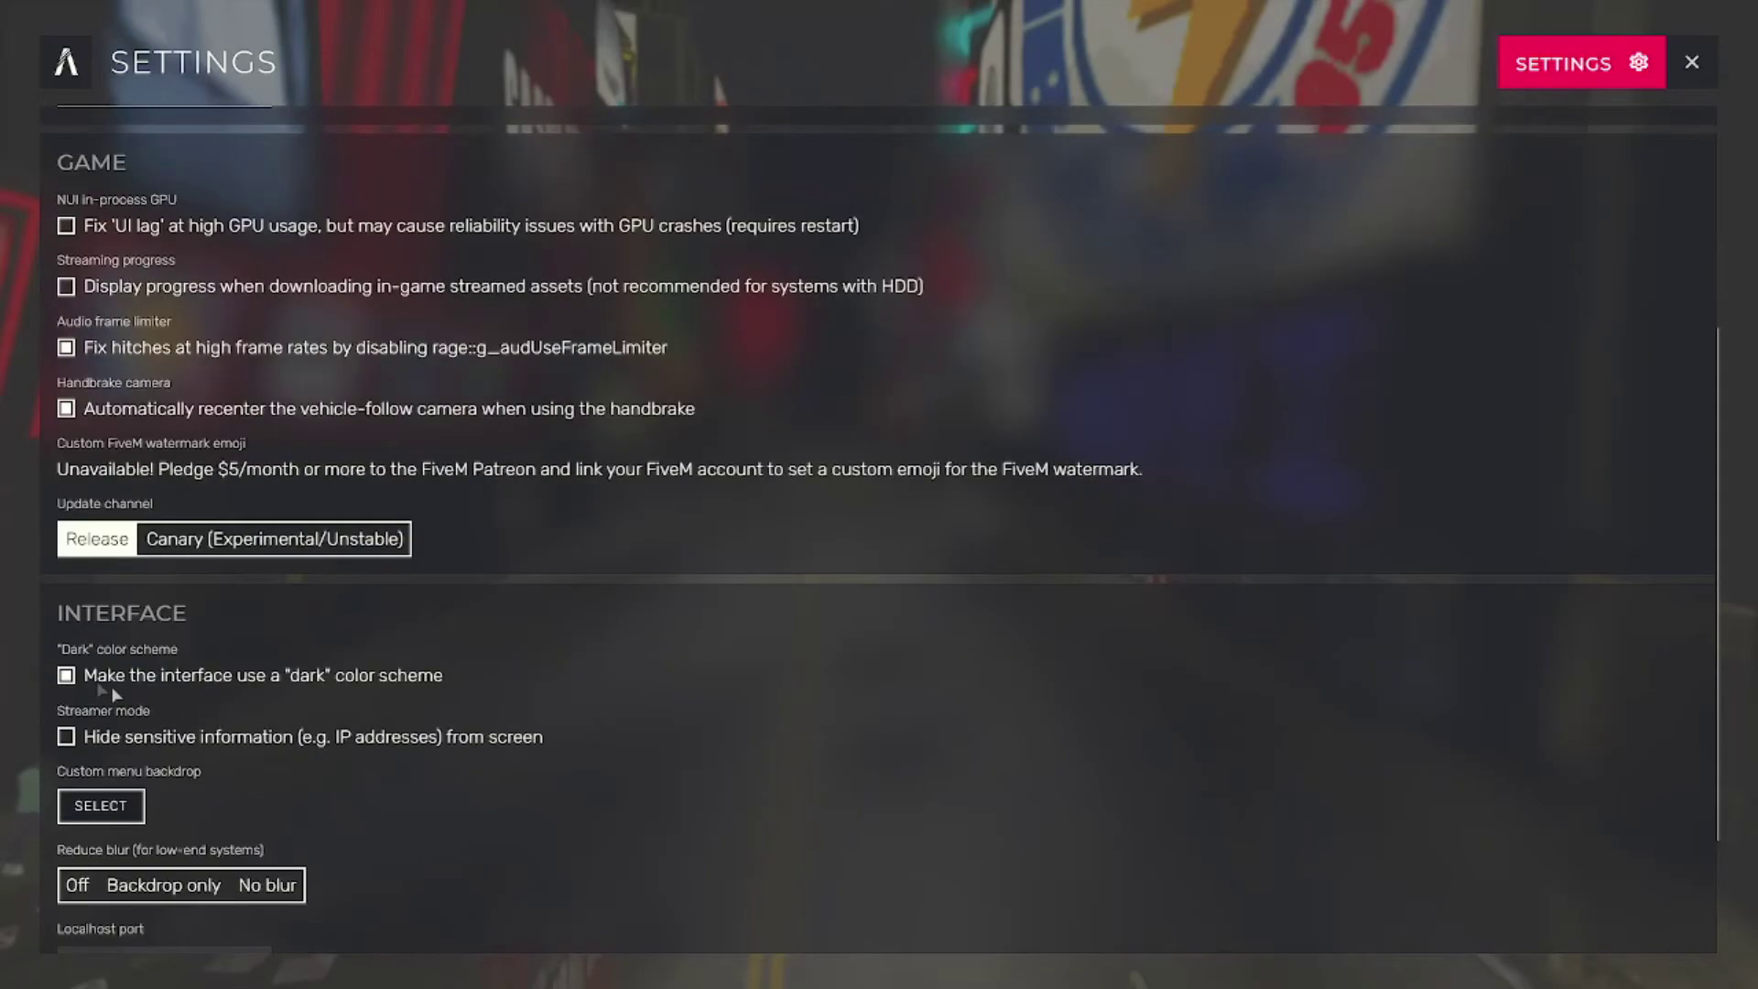
{"action": "scroll", "coordinate": [124, 760], "scroll_direction": "down", "scroll_amount": 1}
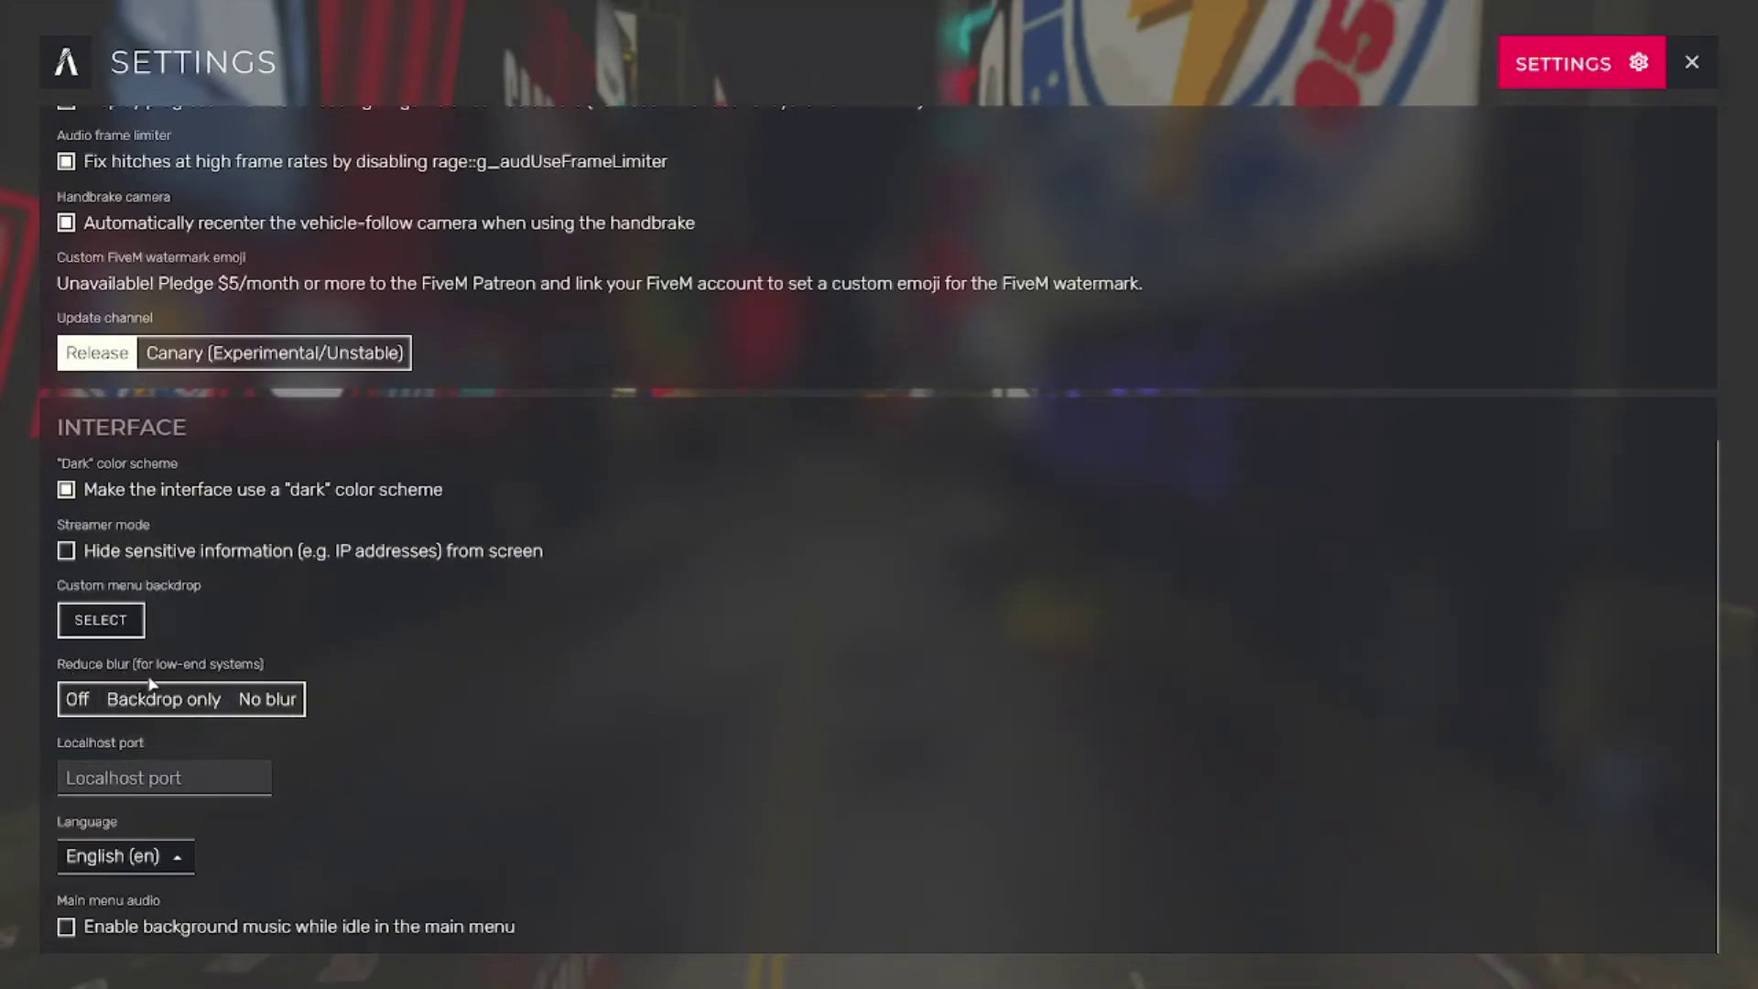
{"action": "left_click", "coordinate": [265, 707]}
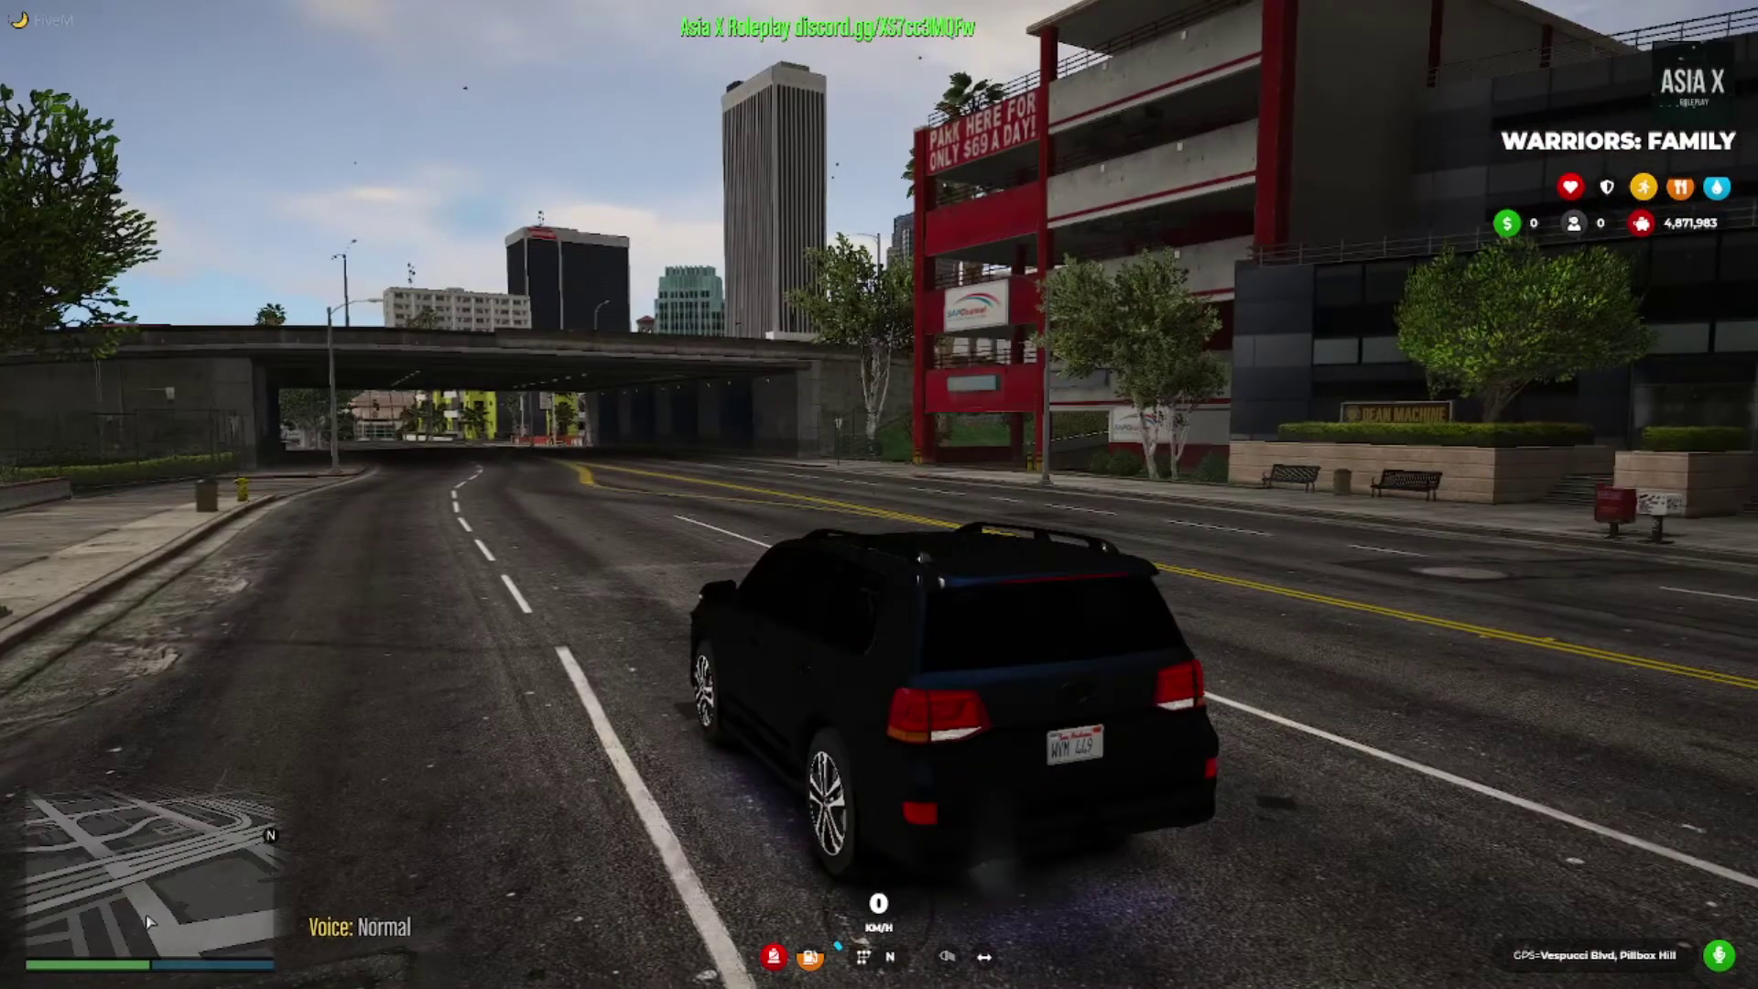
Drive the SUV down the road and through the underpass.
{"action": "key", "text": "w"}
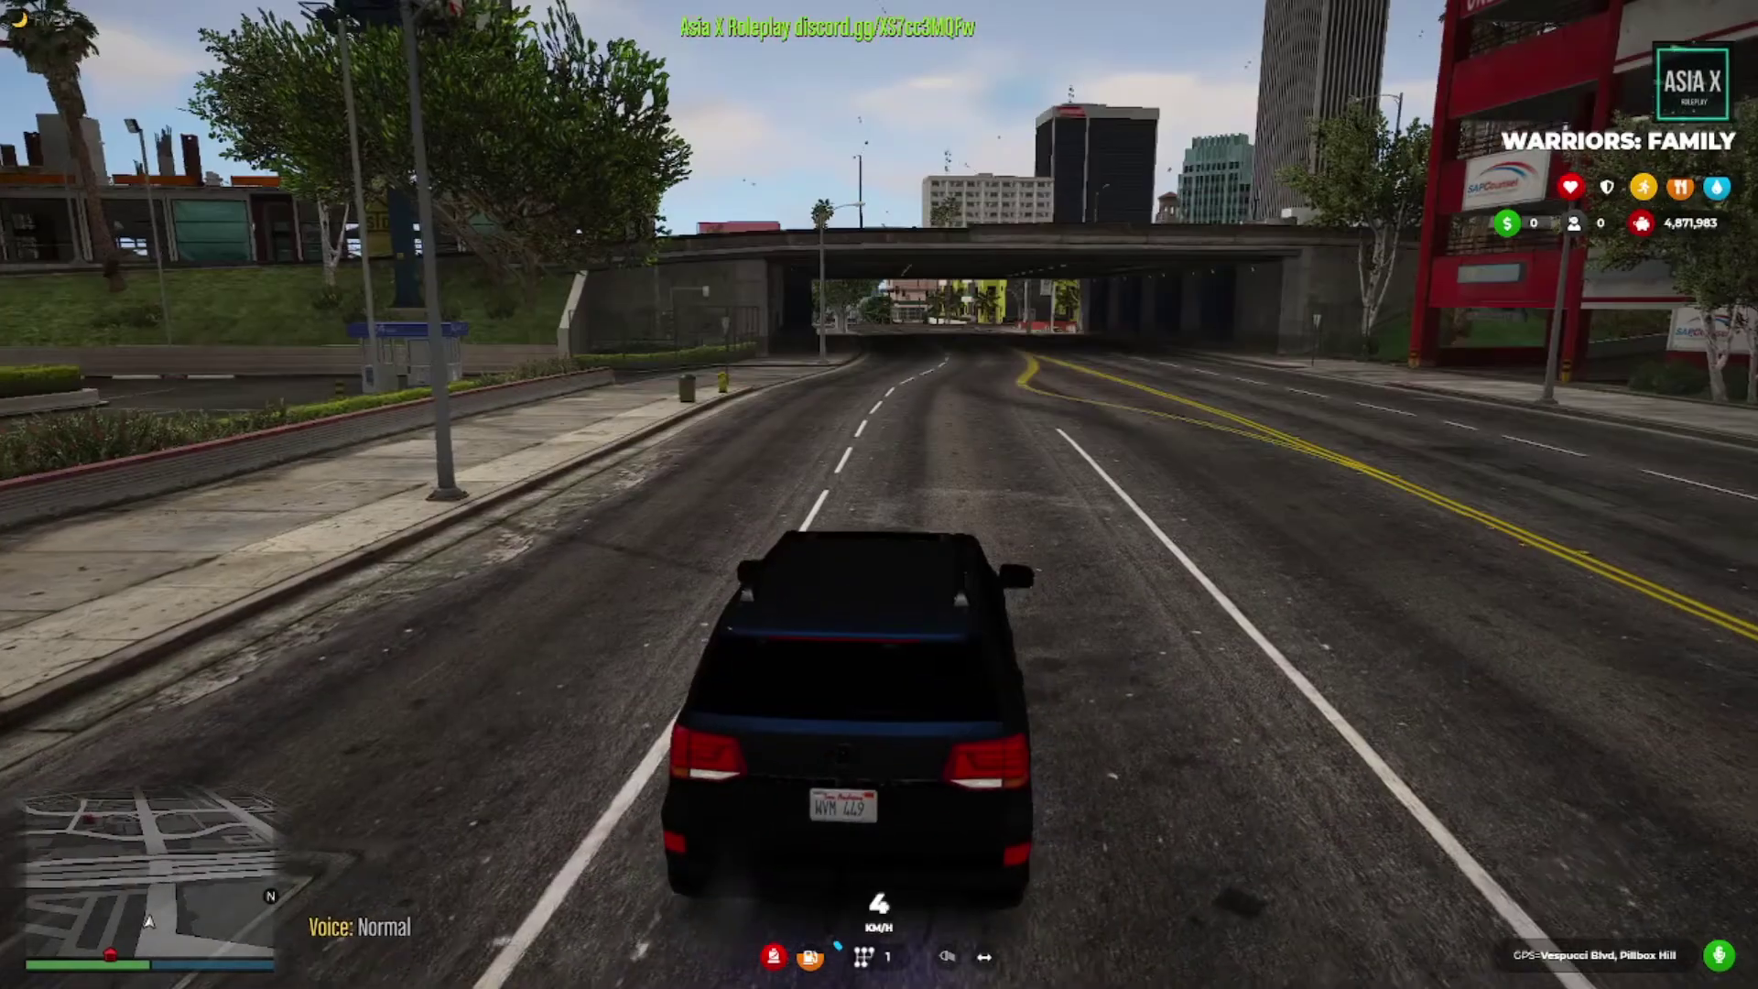
{"action": "key", "text": "d"}
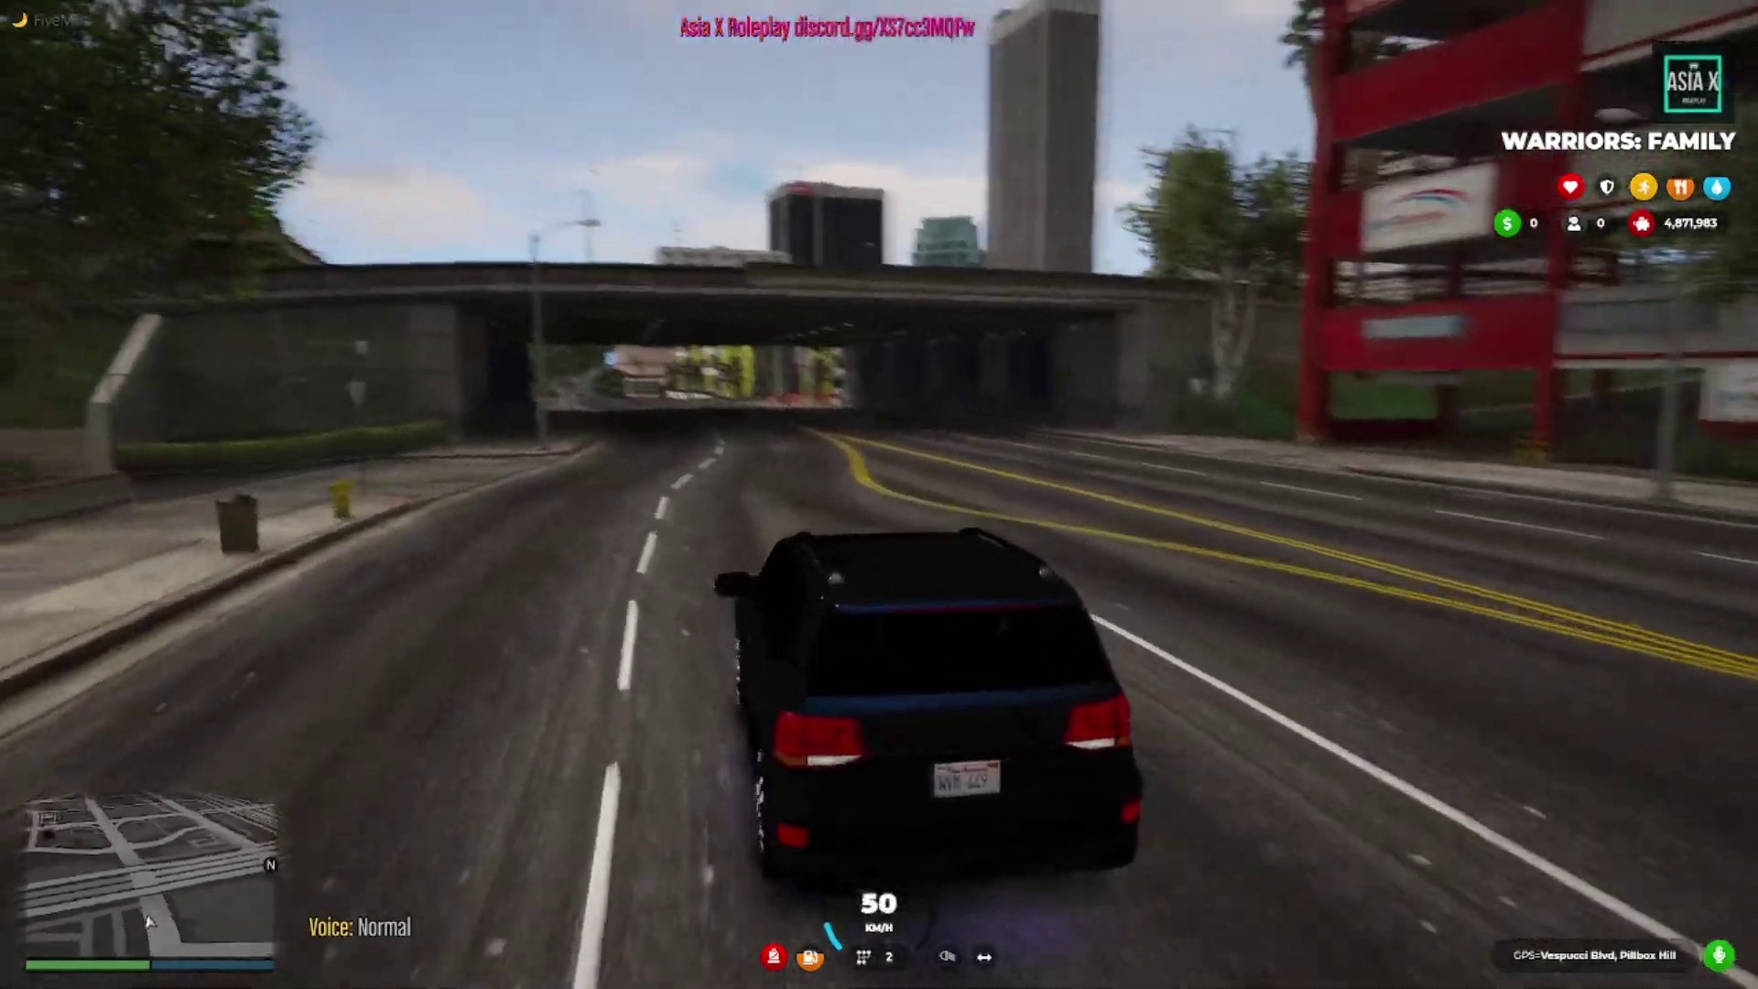
{"action": "key", "text": "a"}
{"action": "key", "text": "w"}
{"action": "key", "text": "a"}
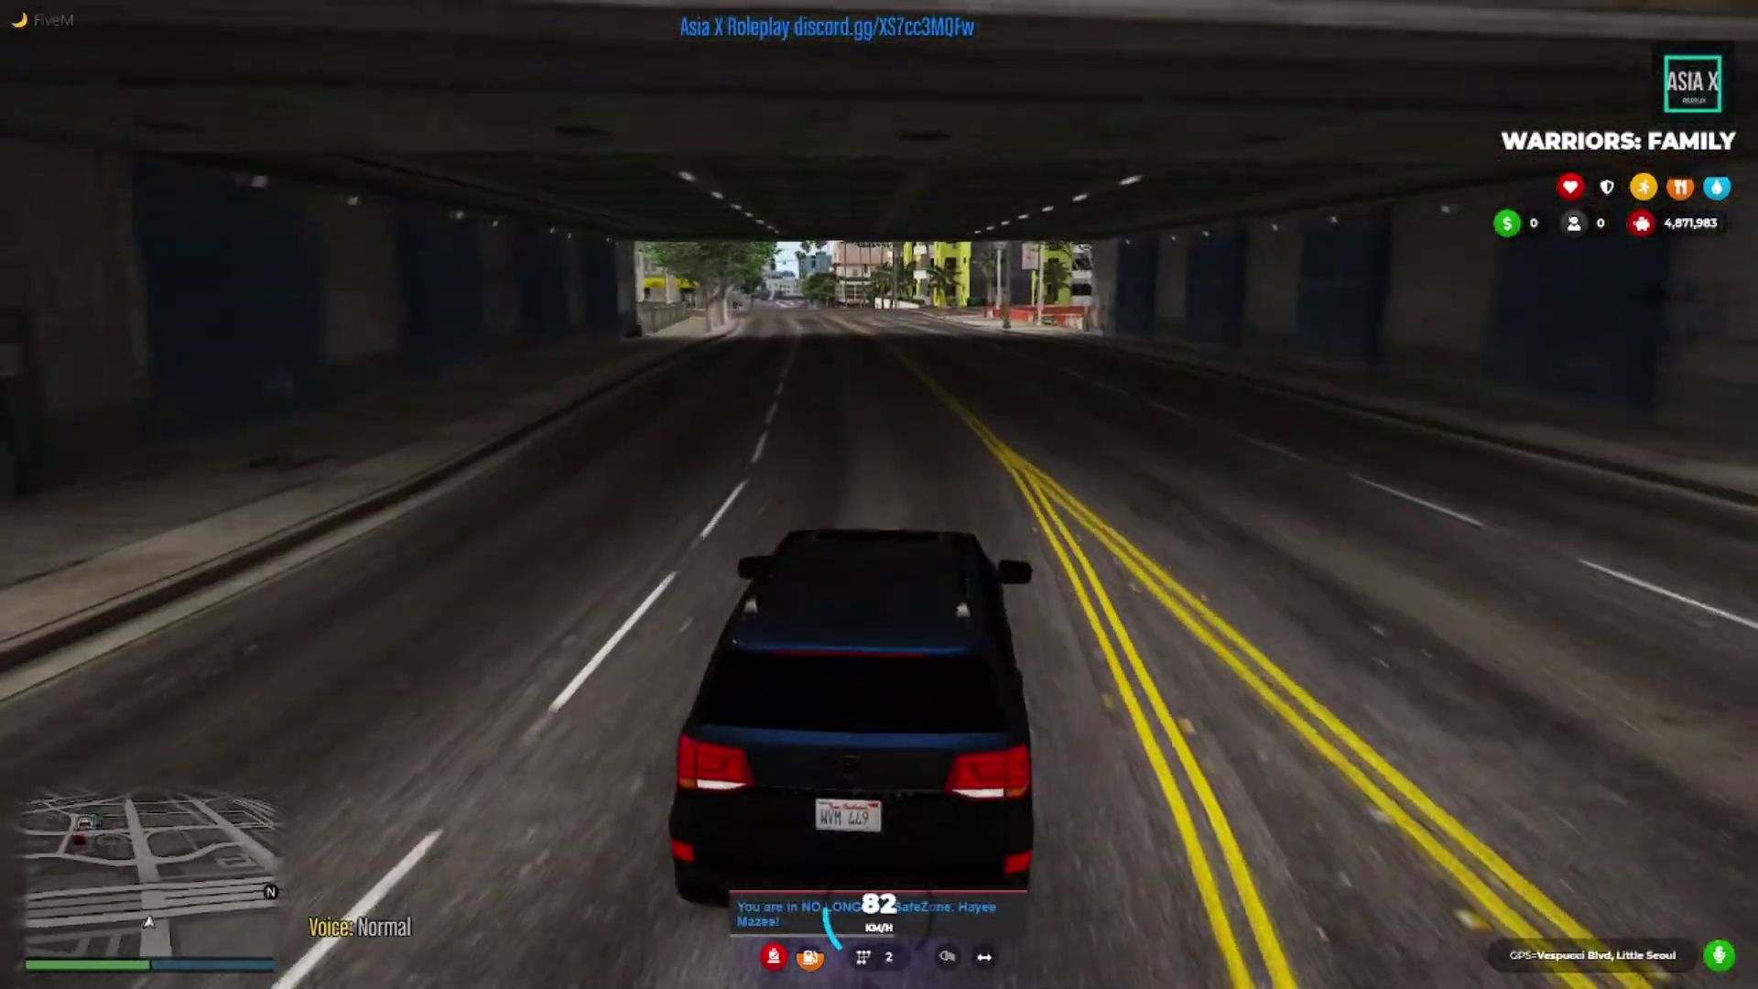
{"action": "key", "text": "w"}
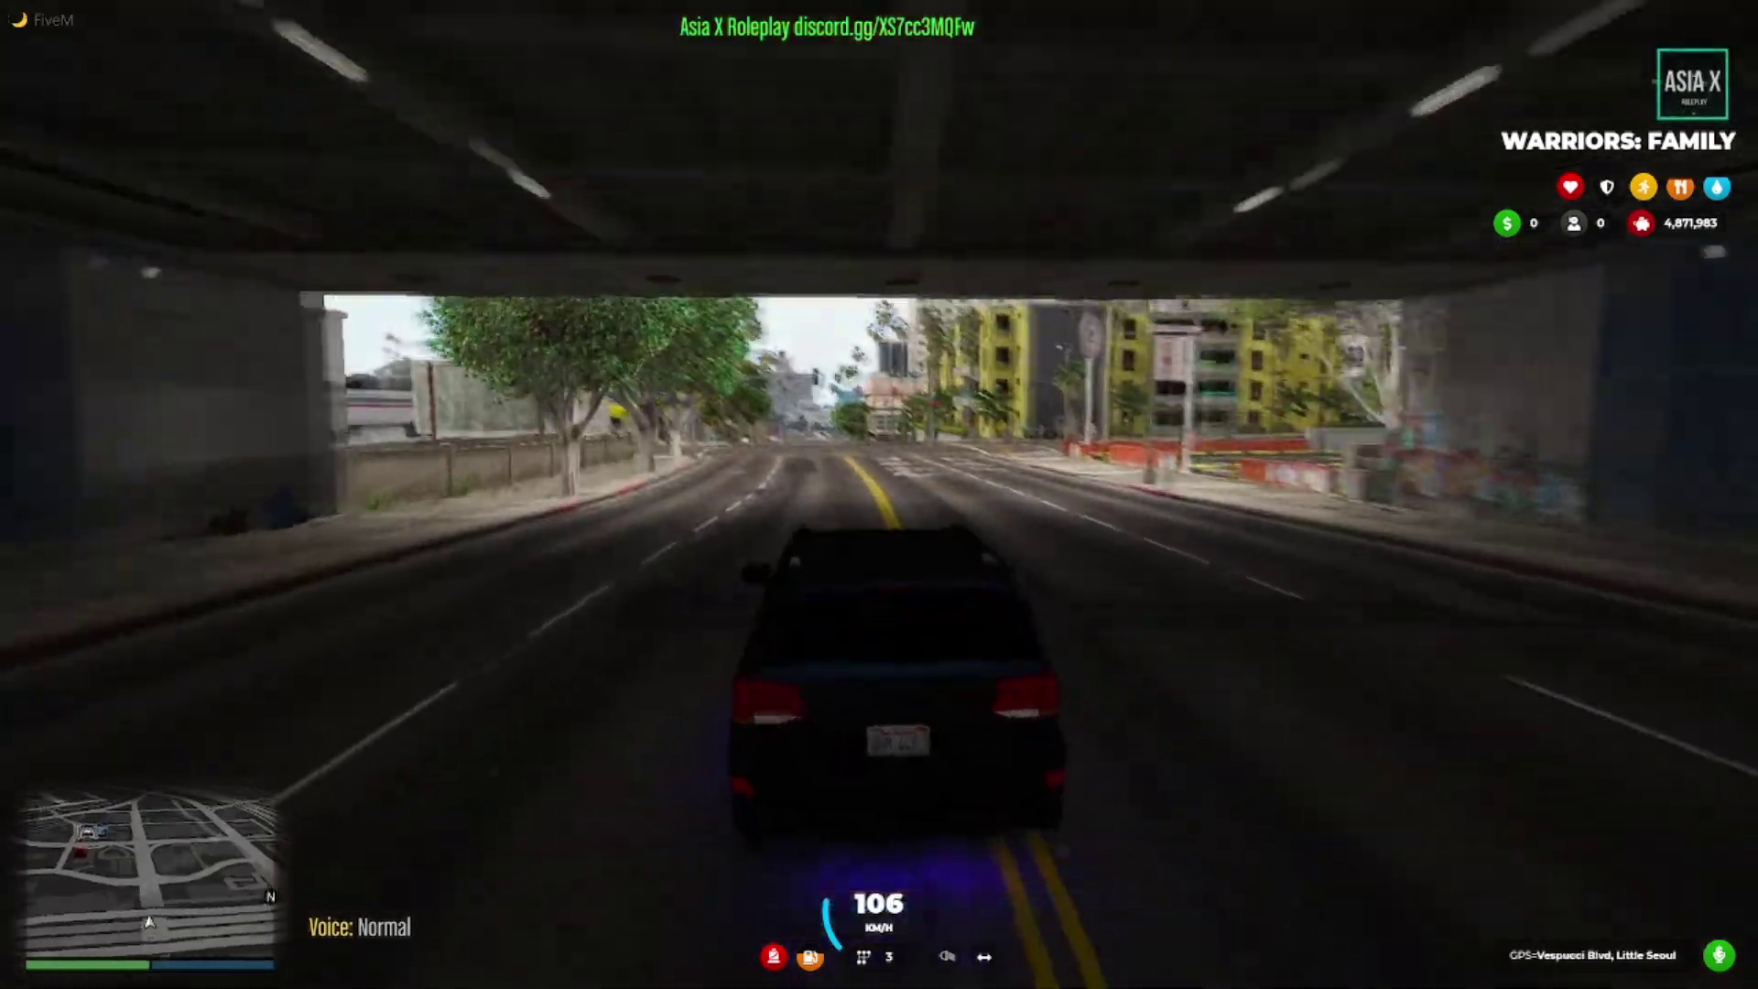